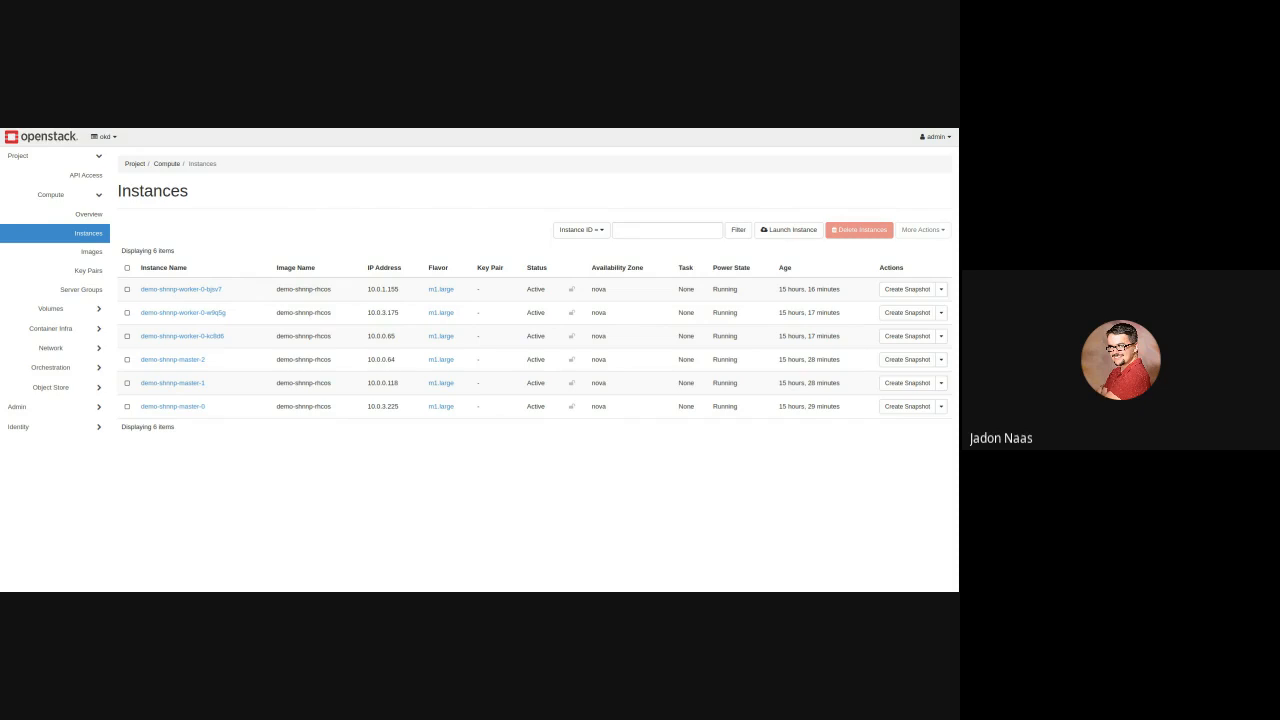
Create a router named new-router with External as its external network
{"action": "left_click", "coordinate": [89, 347]}
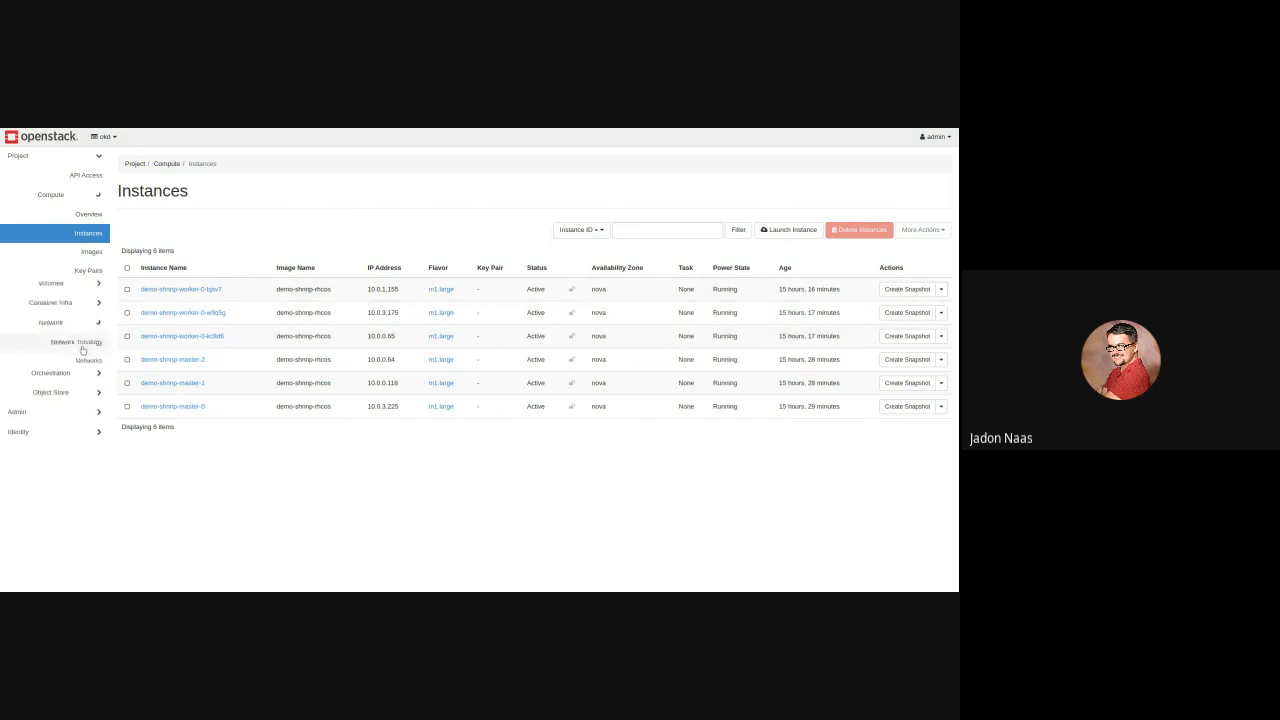
{"action": "left_click", "coordinate": [84, 312]}
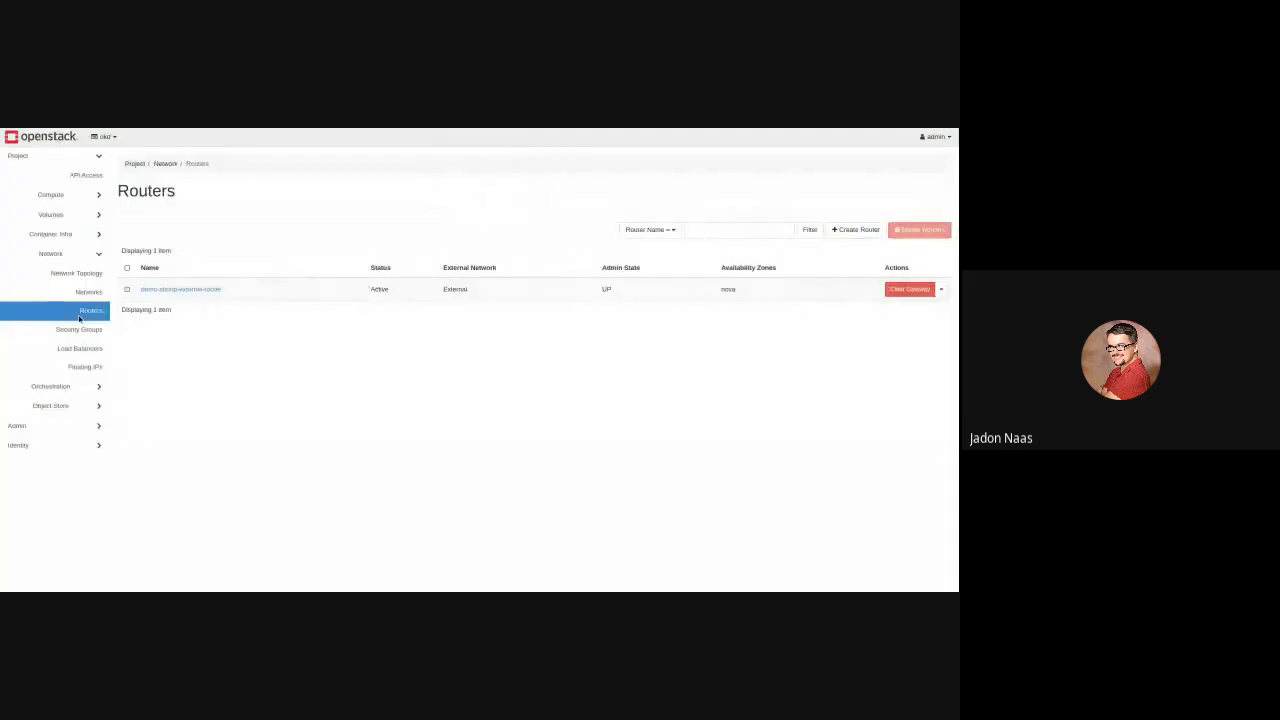
{"action": "left_click", "coordinate": [855, 230]}
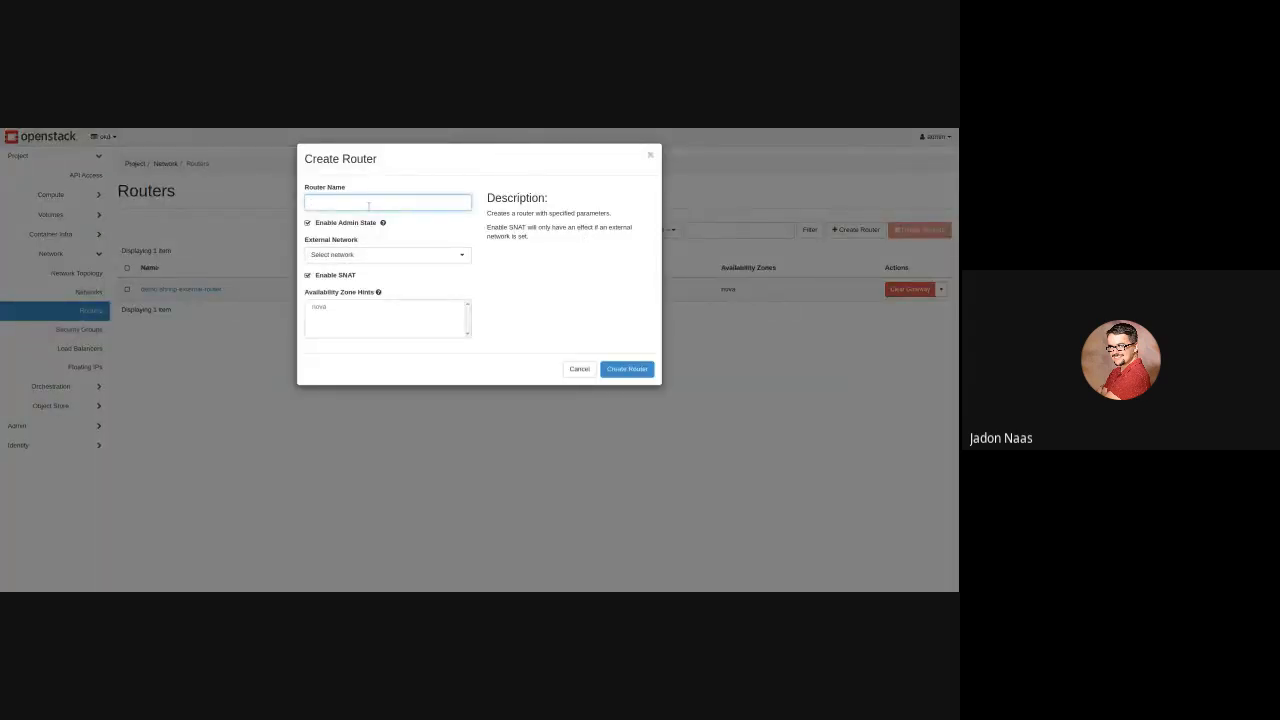
{"action": "type", "text": "new-router"}
{"action": "left_click", "coordinate": [428, 258]}
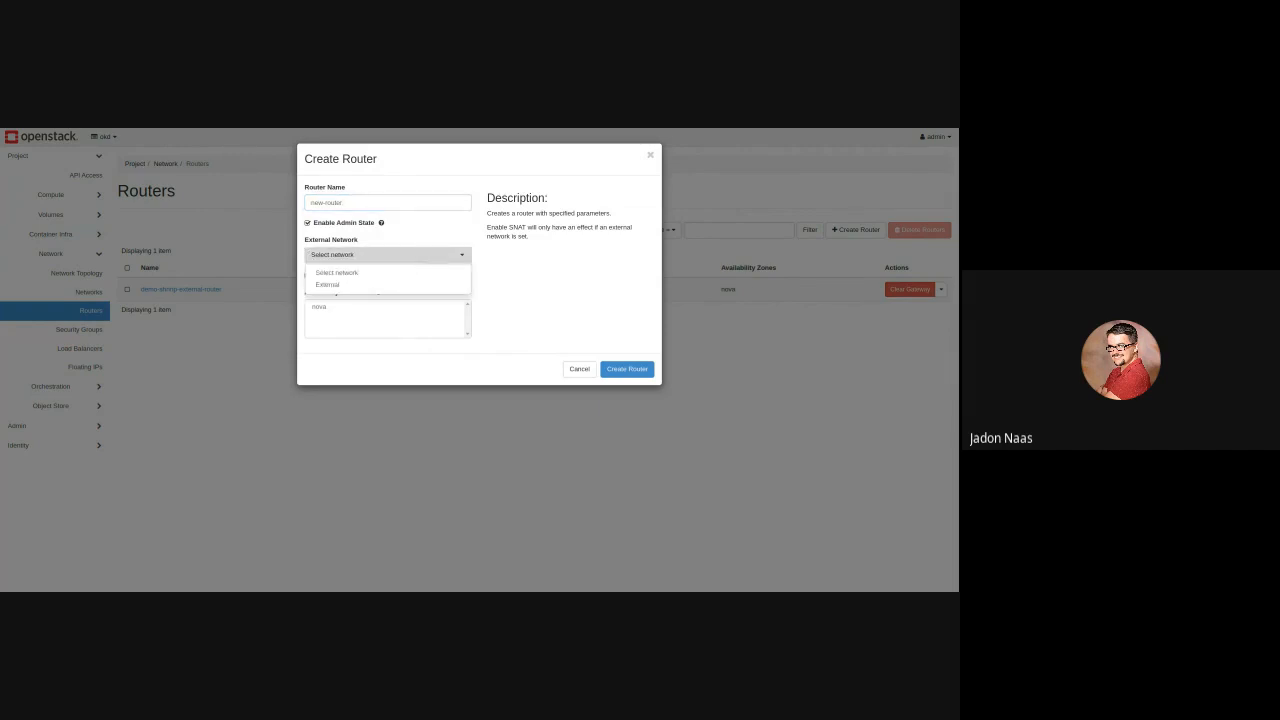
{"action": "left_click", "coordinate": [358, 286]}
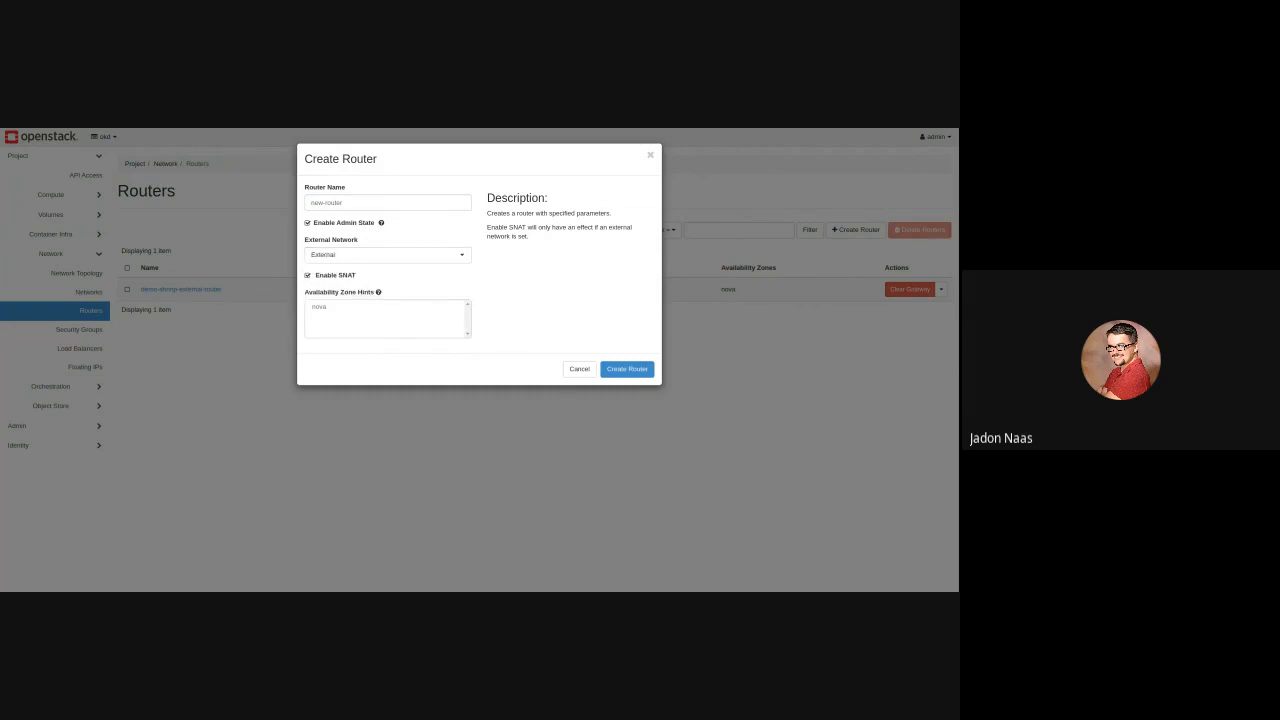
{"action": "left_click", "coordinate": [633, 372]}
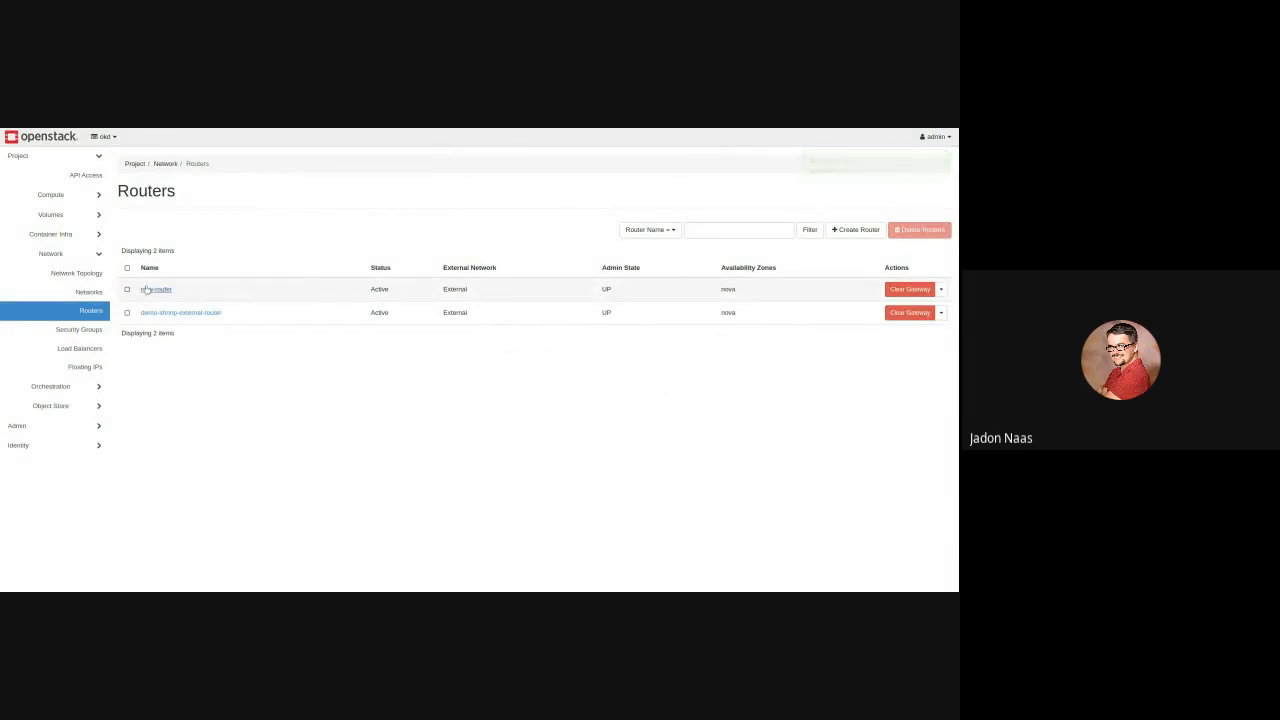
Start creating a network named new-network
{"action": "left_click", "coordinate": [89, 291]}
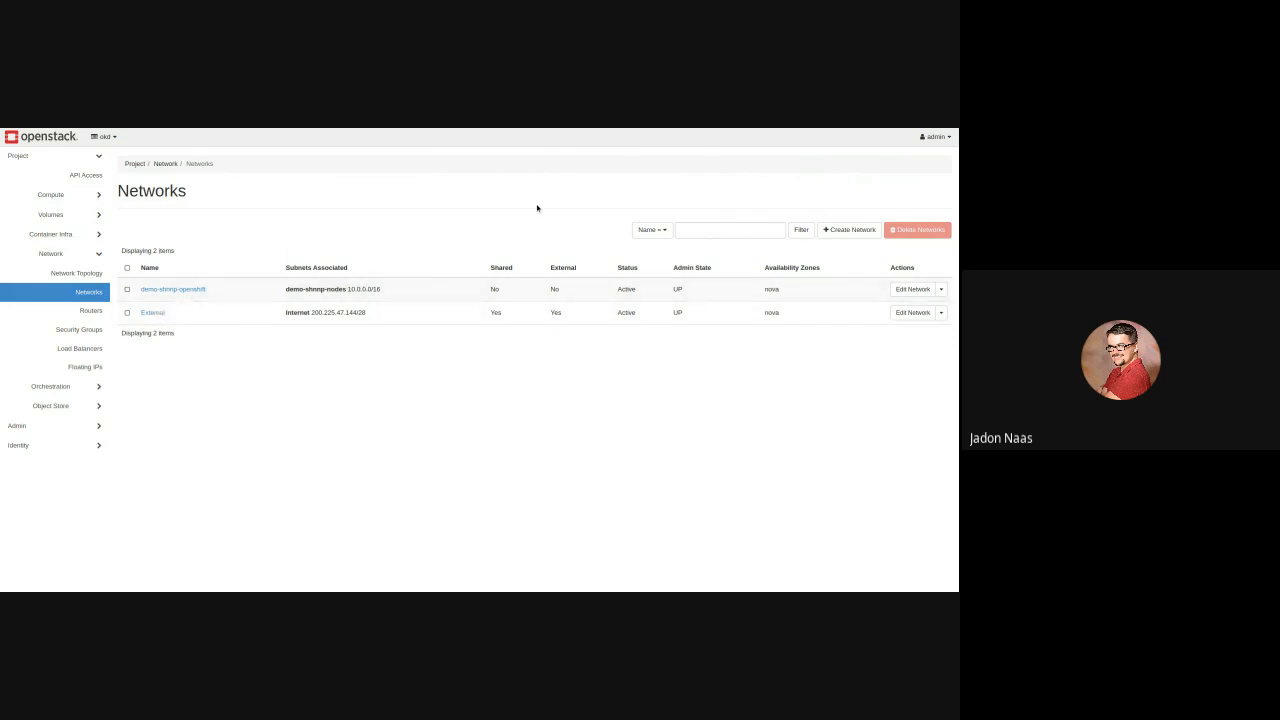
{"action": "left_click", "coordinate": [831, 229]}
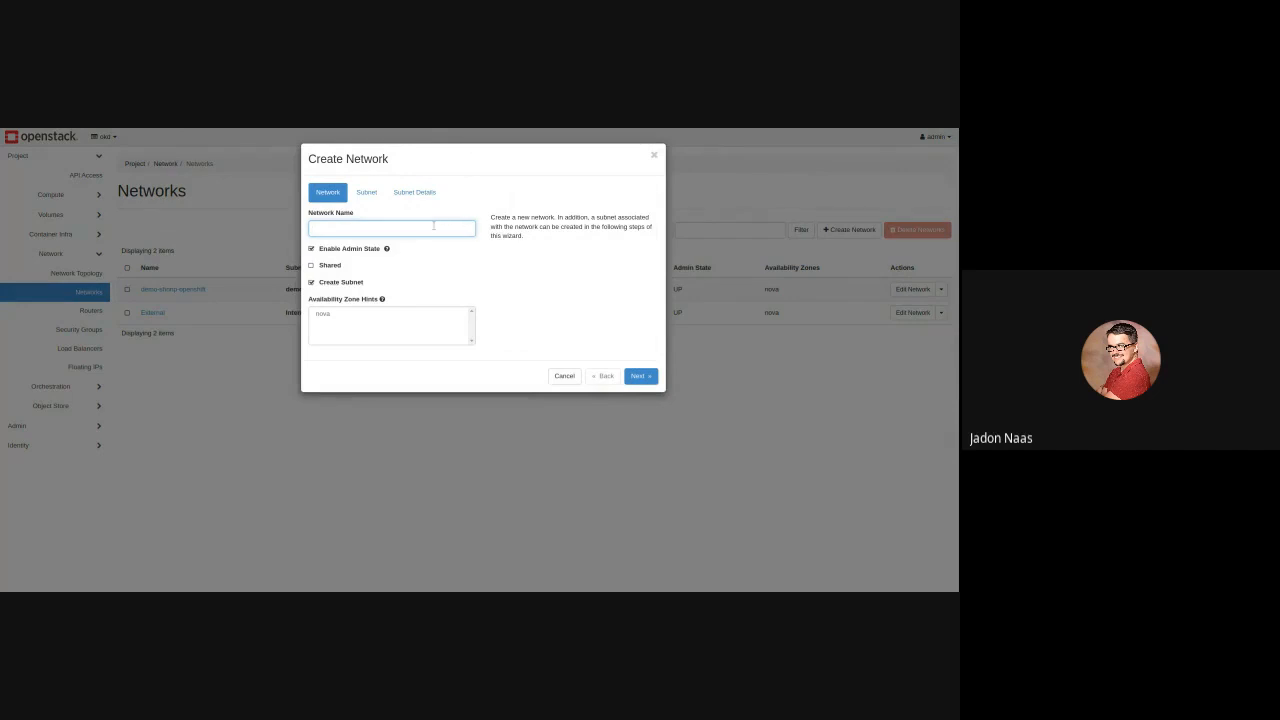
{"action": "type", "text": "new-network"}
Define the subnet new-network with address 10.254.0.0/28 and gateway 10.254.0.1, leave its additional details at their defaults, and create the network
{"action": "left_click", "coordinate": [366, 192]}
{"action": "left_click", "coordinate": [363, 229]}
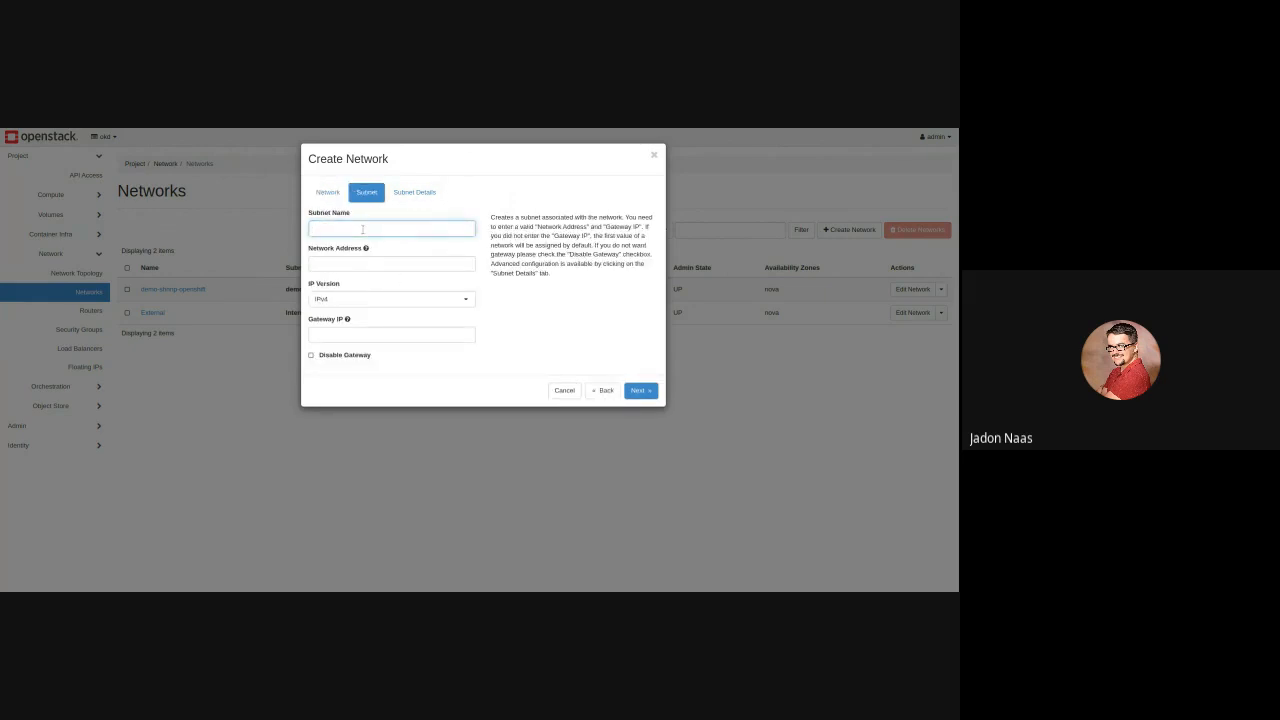
{"action": "type", "text": "new-network"}
{"action": "left_click", "coordinate": [344, 264]}
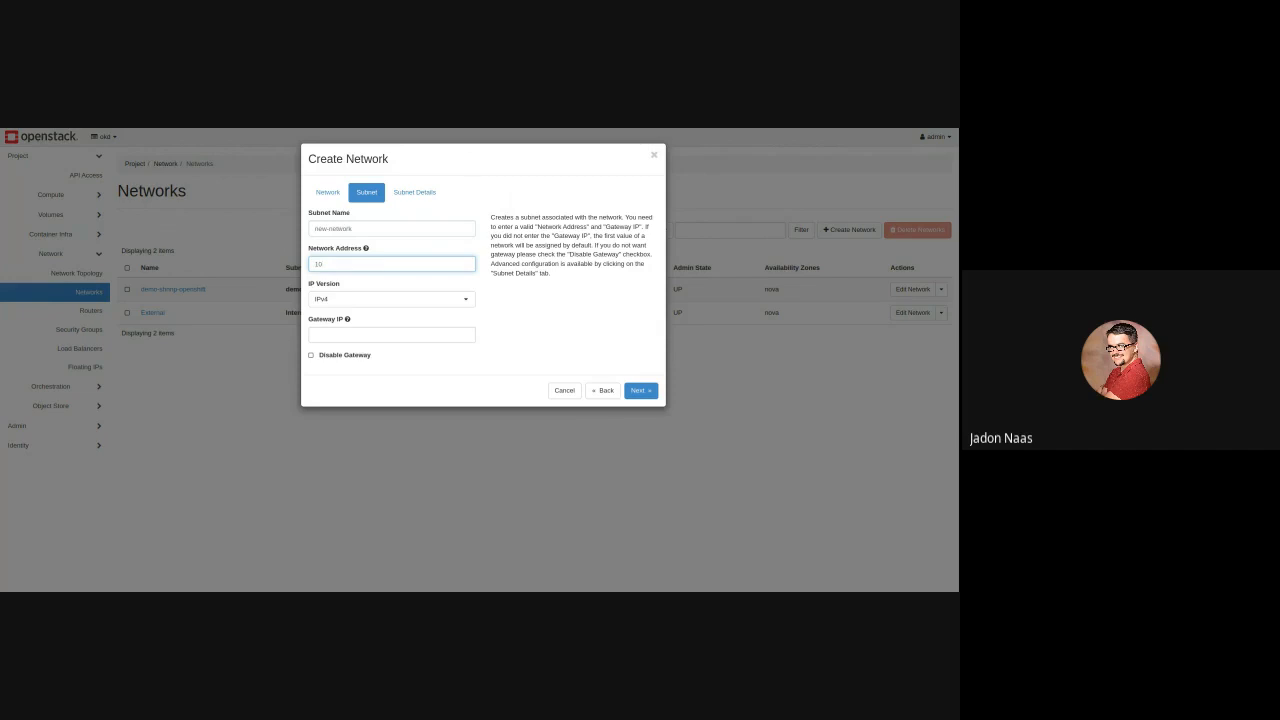
{"action": "key", "text": "BackSpace"}
{"action": "key", "text": "BackSpace"}
{"action": "type", "text": "10.254"}
{"action": "left_click", "coordinate": [419, 333]}
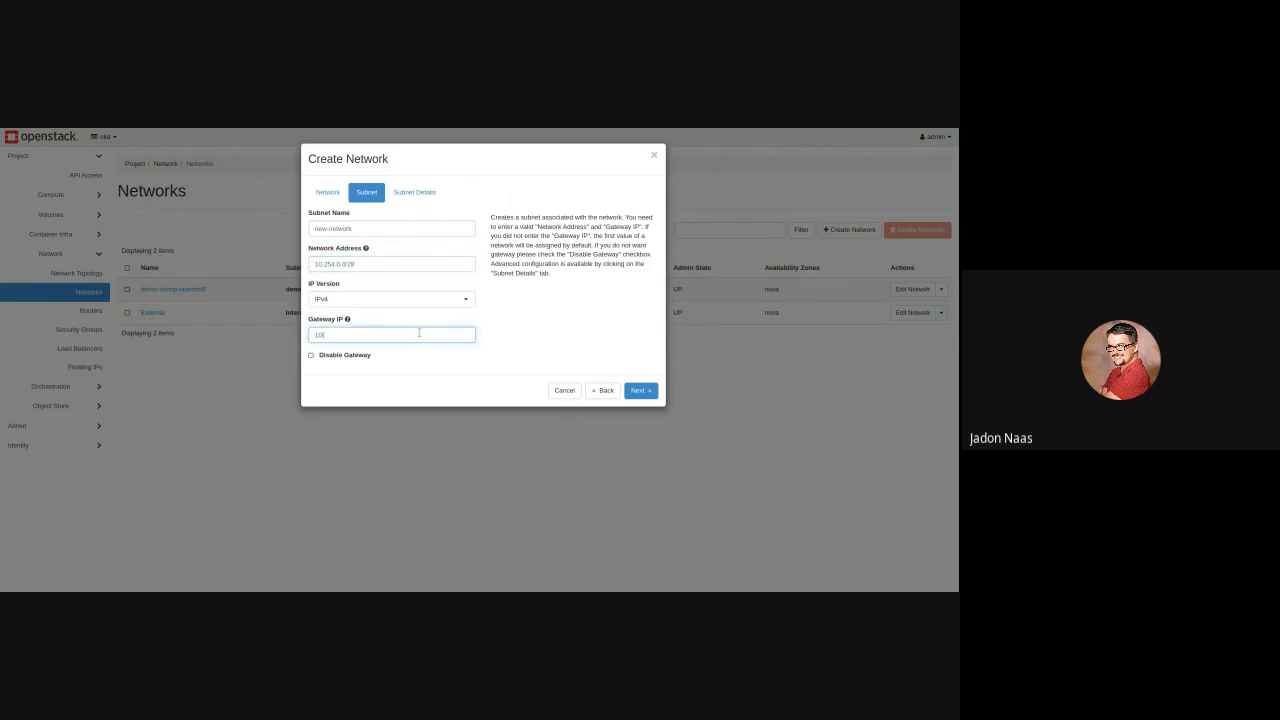
{"action": "type", "text": "10.254.0.1"}
{"action": "left_click", "coordinate": [414, 195]}
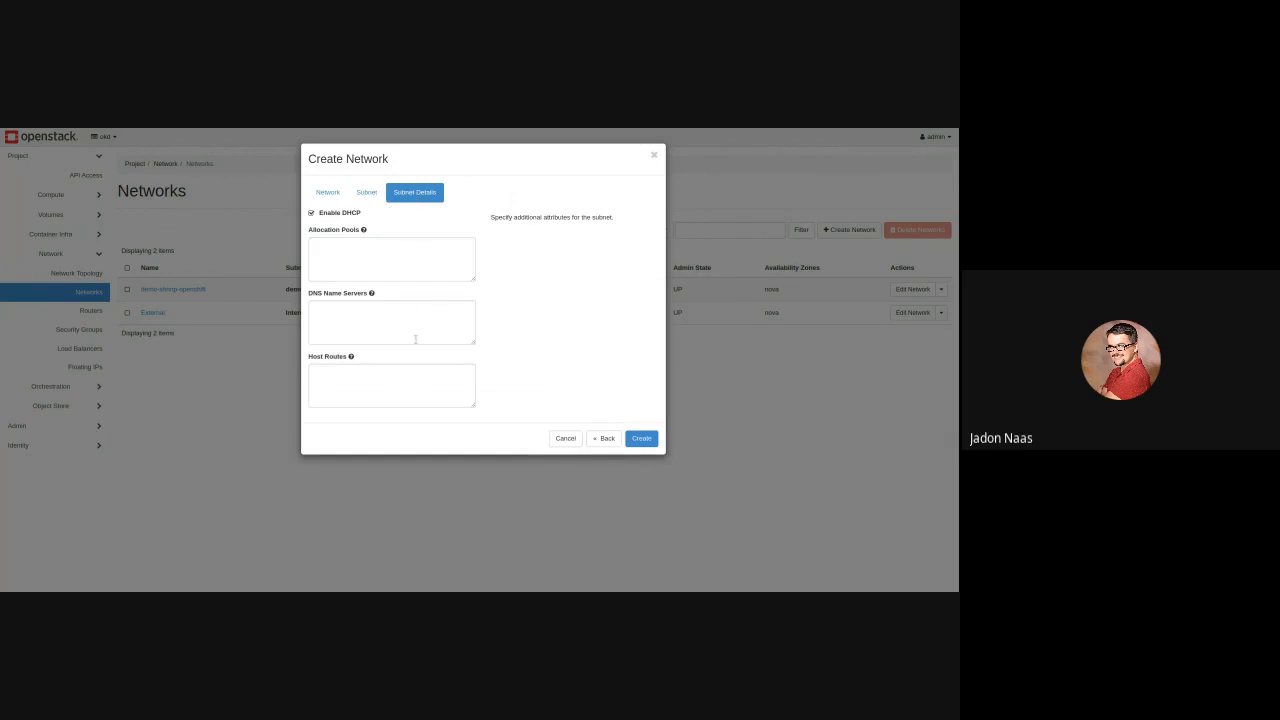
{"action": "left_click", "coordinate": [643, 441]}
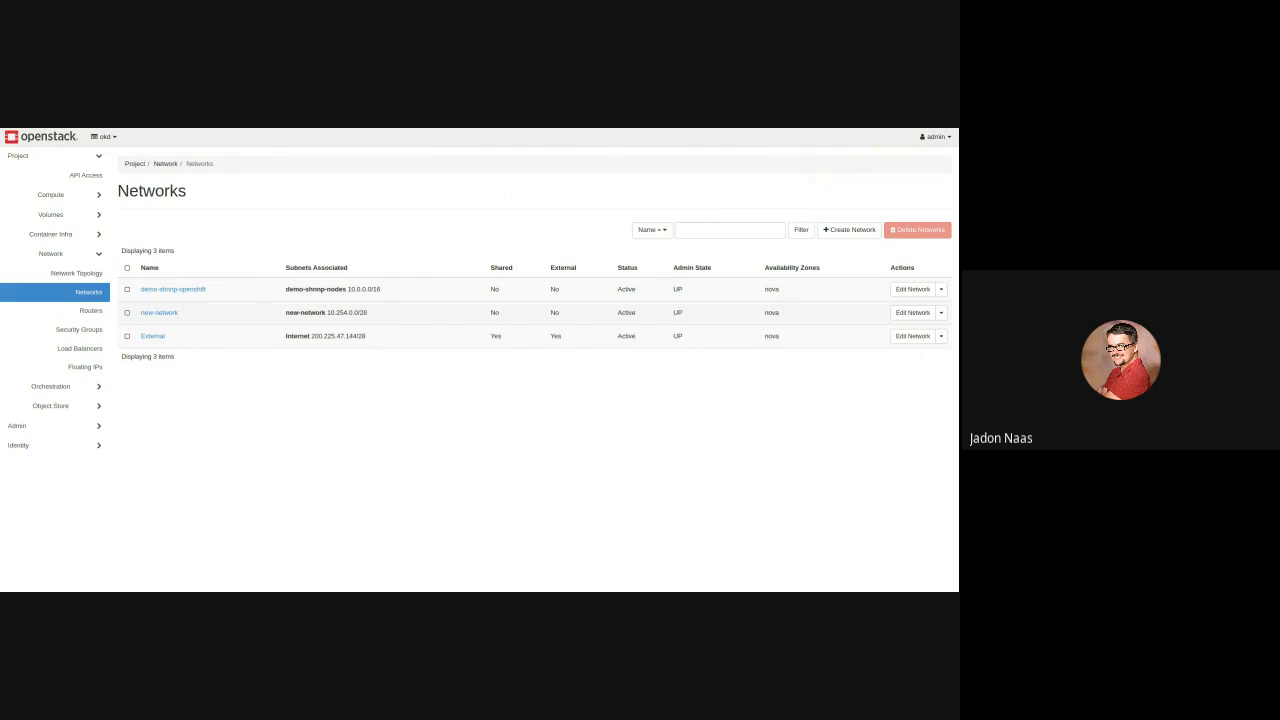
Add an interface to new-router that connects it to the new-network subnet 10.254.0.0/28, without specifying an IP address
{"action": "left_click", "coordinate": [98, 314]}
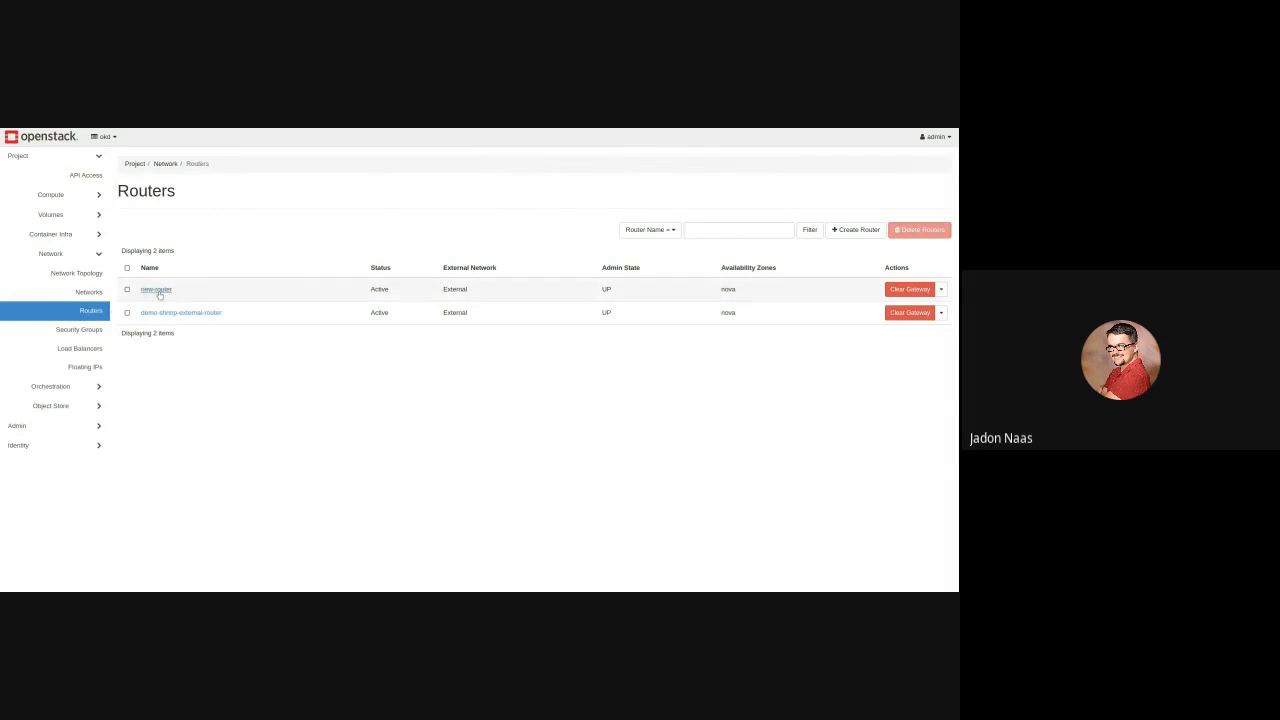
{"action": "left_click", "coordinate": [157, 290]}
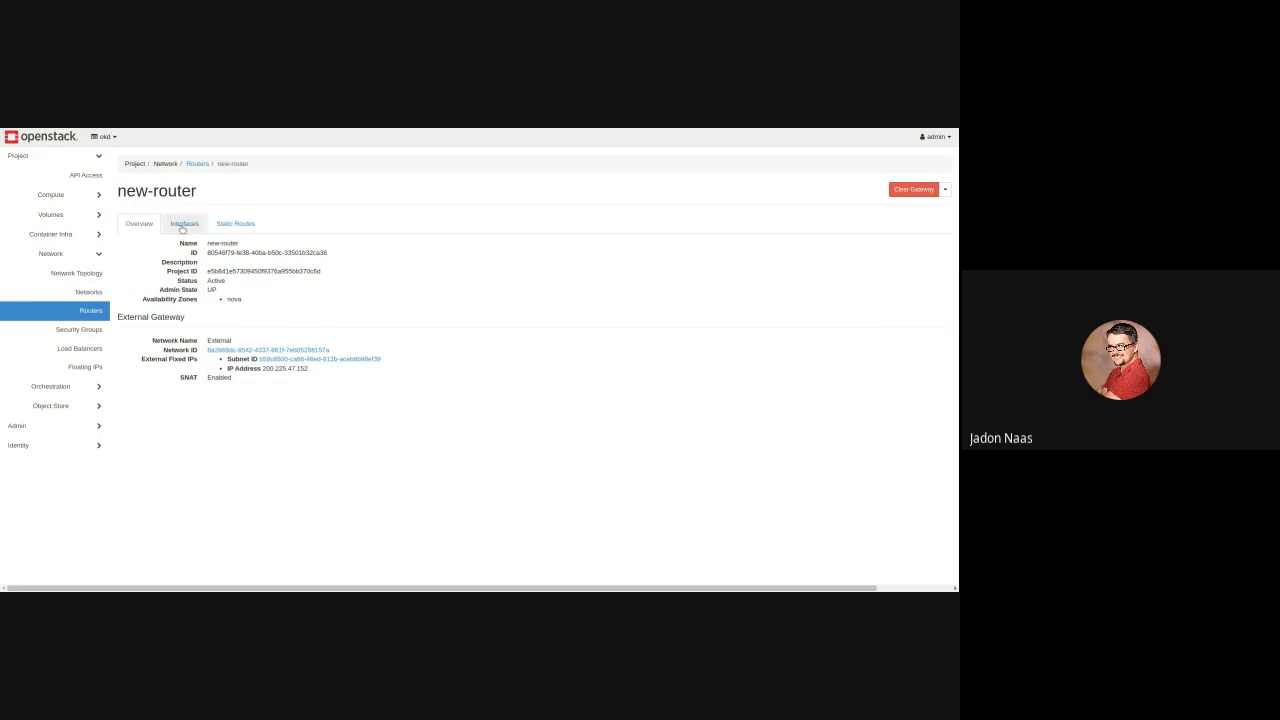
{"action": "left_click", "coordinate": [183, 224]}
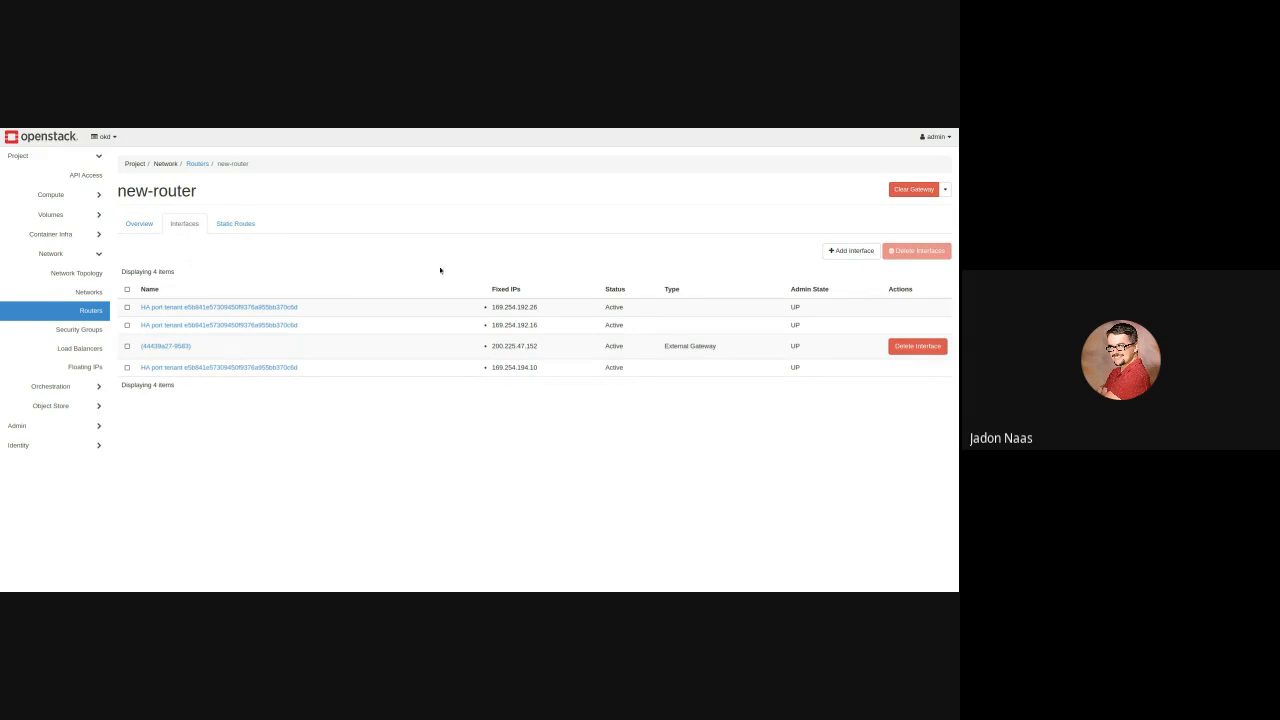
{"action": "left_click", "coordinate": [838, 251]}
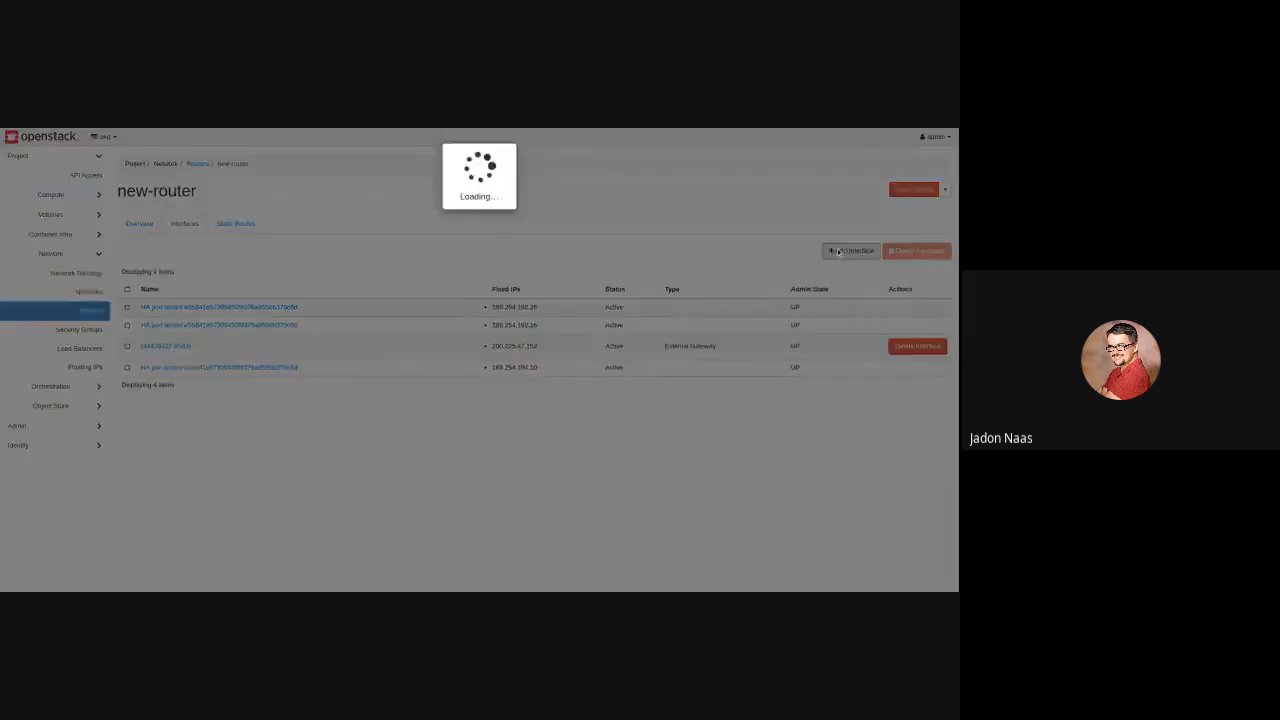
{"action": "left_click", "coordinate": [411, 200]}
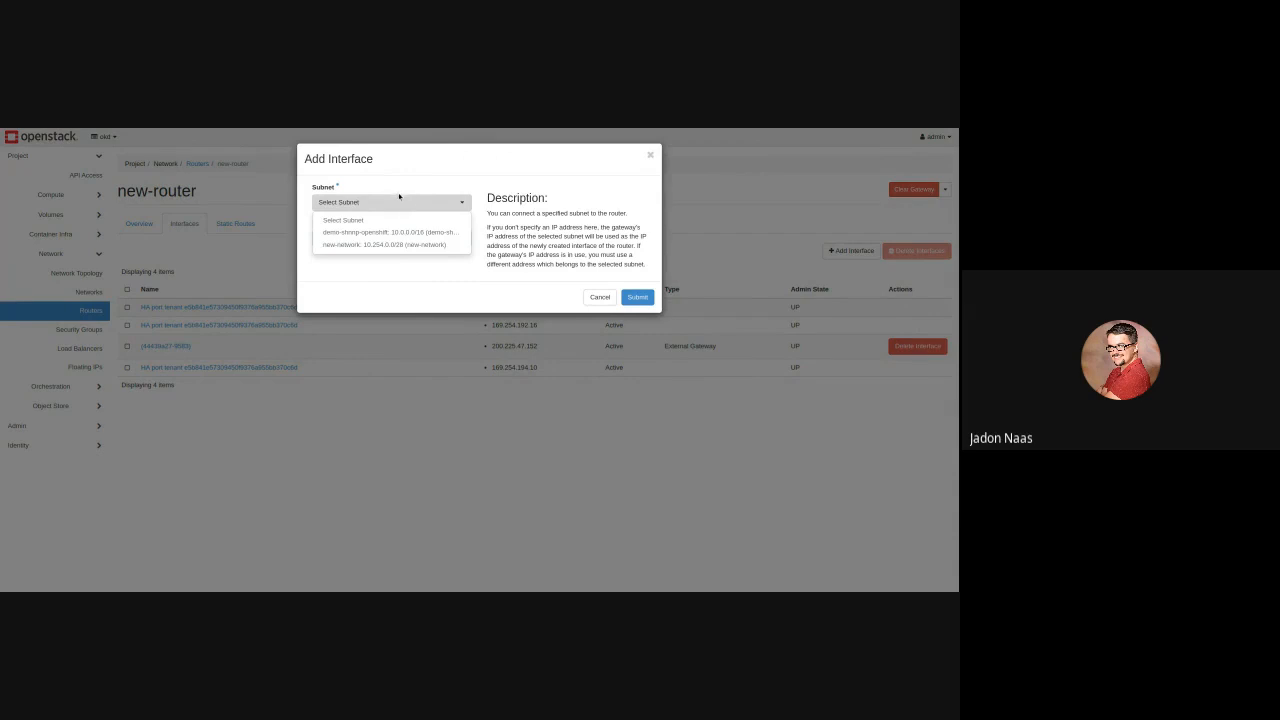
{"action": "left_click", "coordinate": [371, 248]}
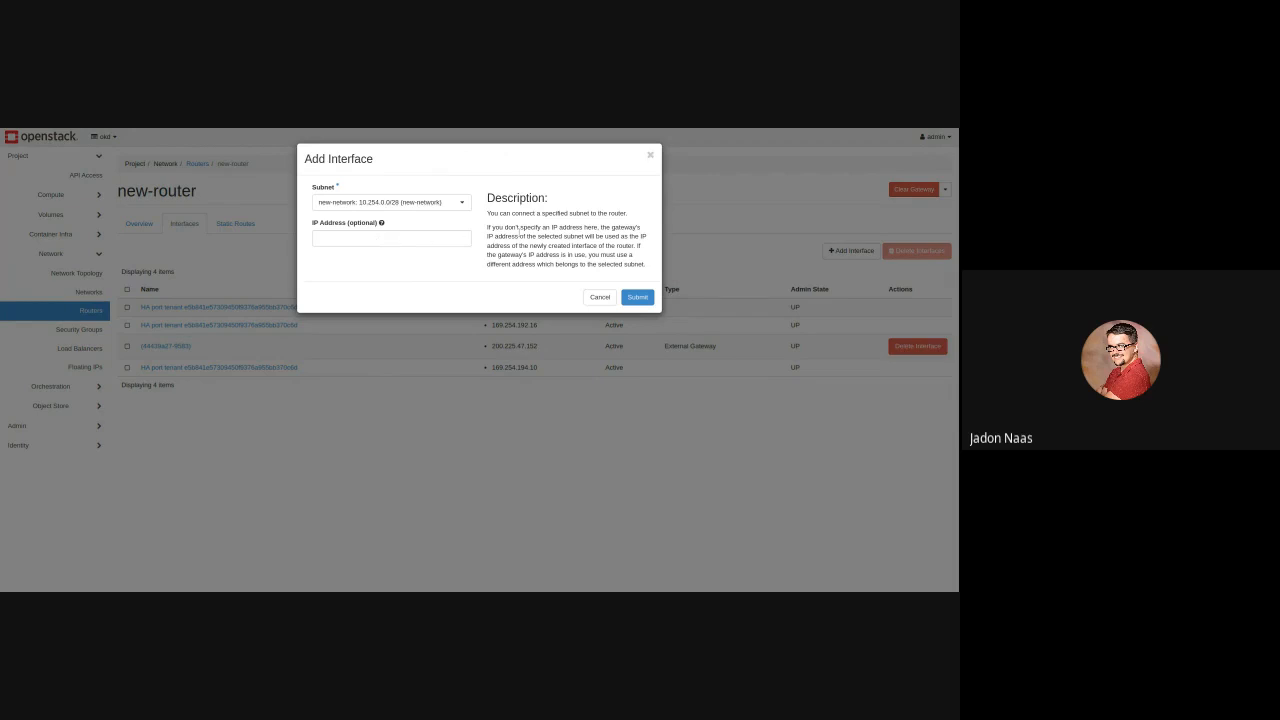
{"action": "left_click", "coordinate": [639, 297]}
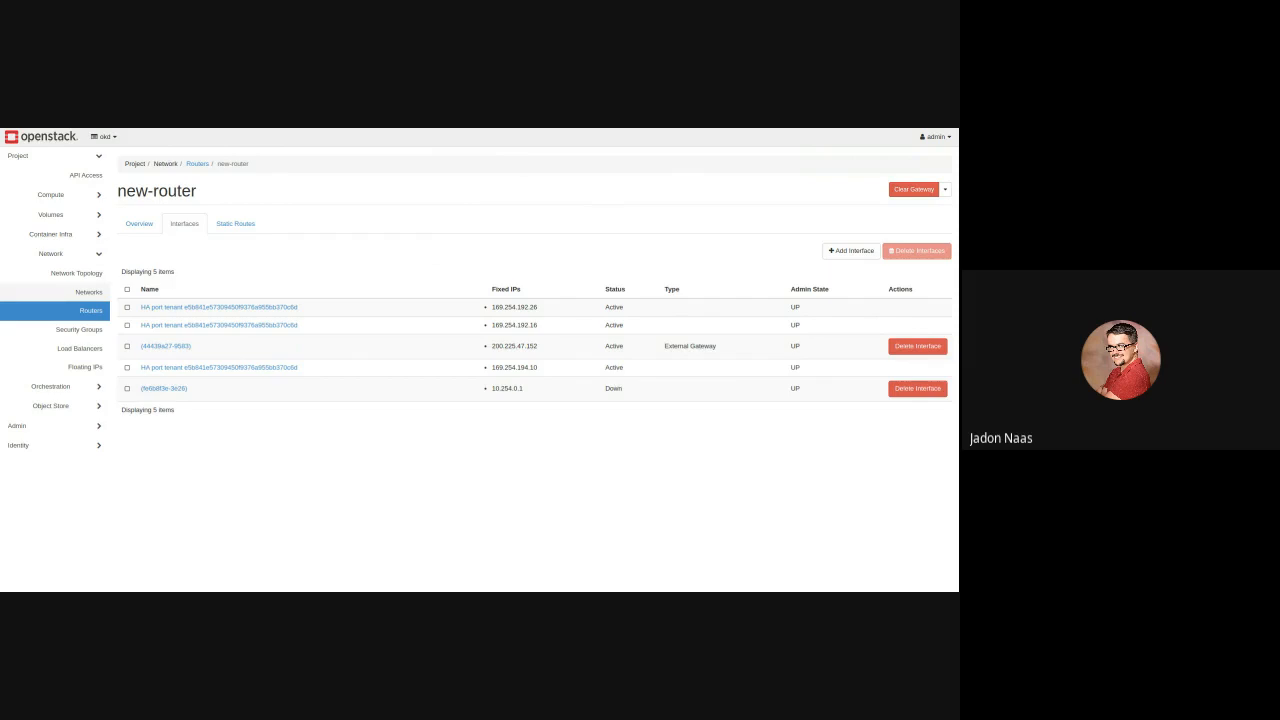
Examine the network topology and the interface details of new-router in it
{"action": "left_click", "coordinate": [69, 273]}
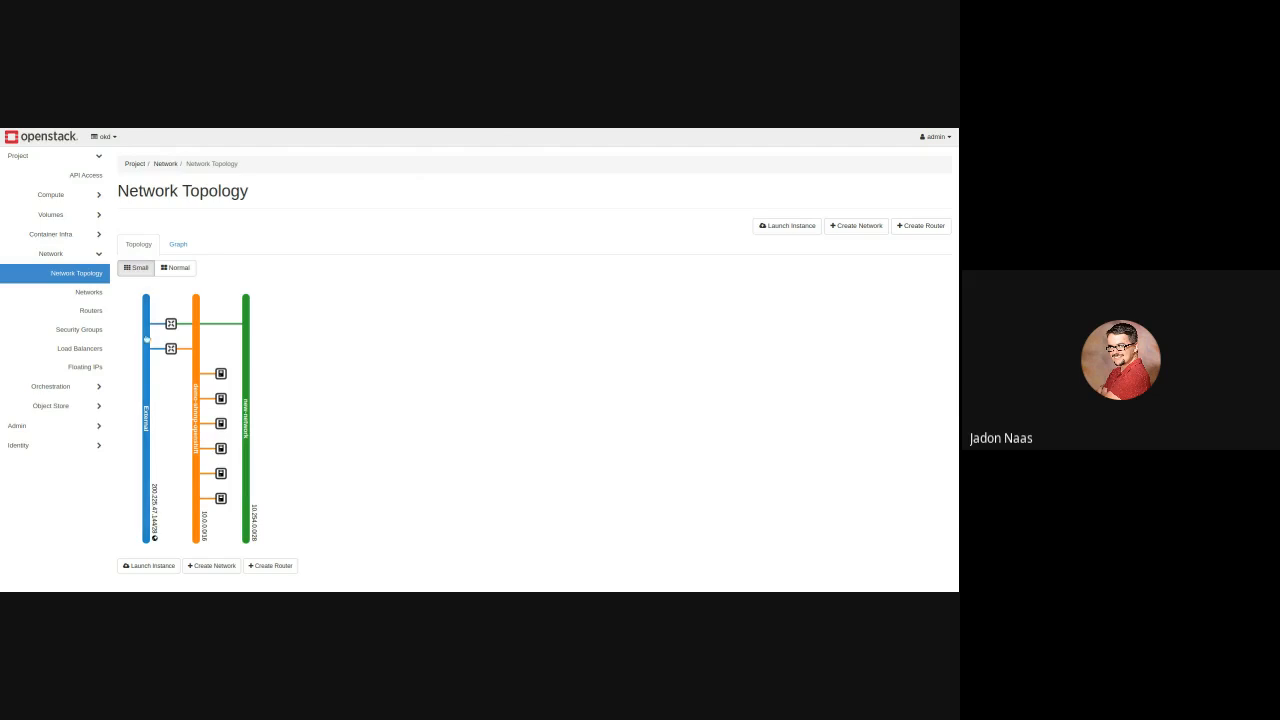
{"action": "left_click", "coordinate": [171, 323]}
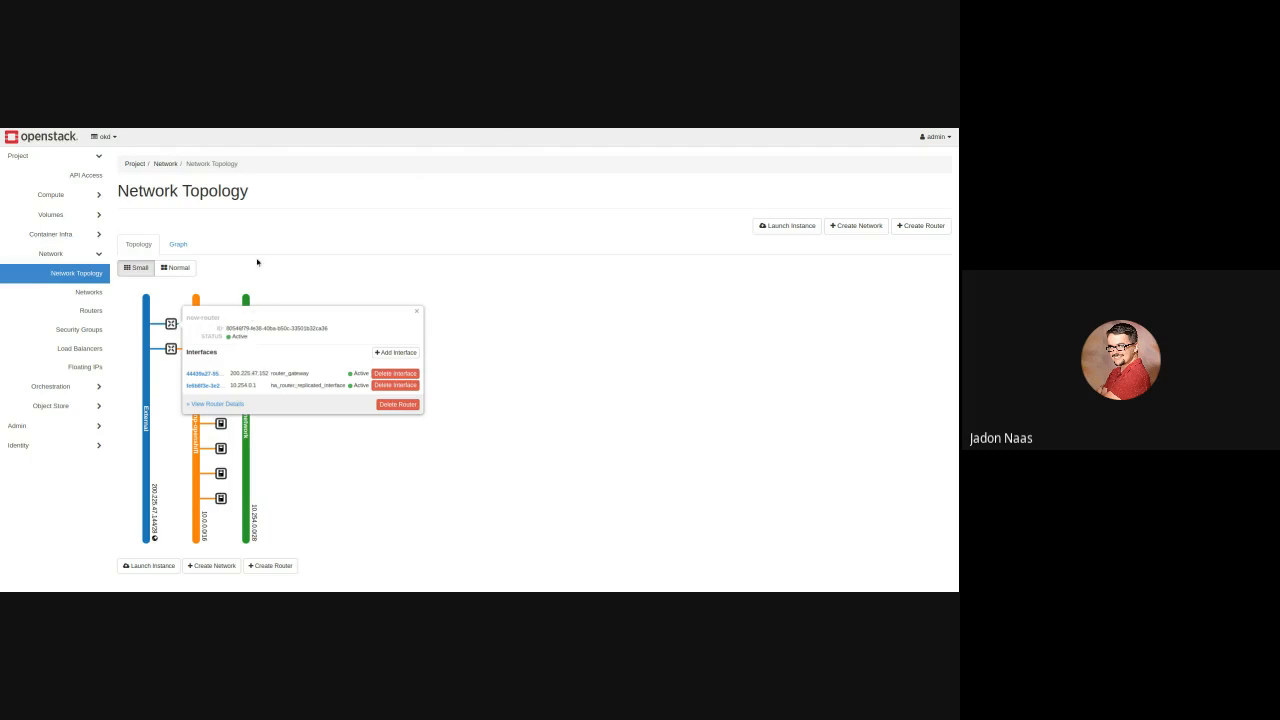
{"action": "left_click", "coordinate": [256, 262]}
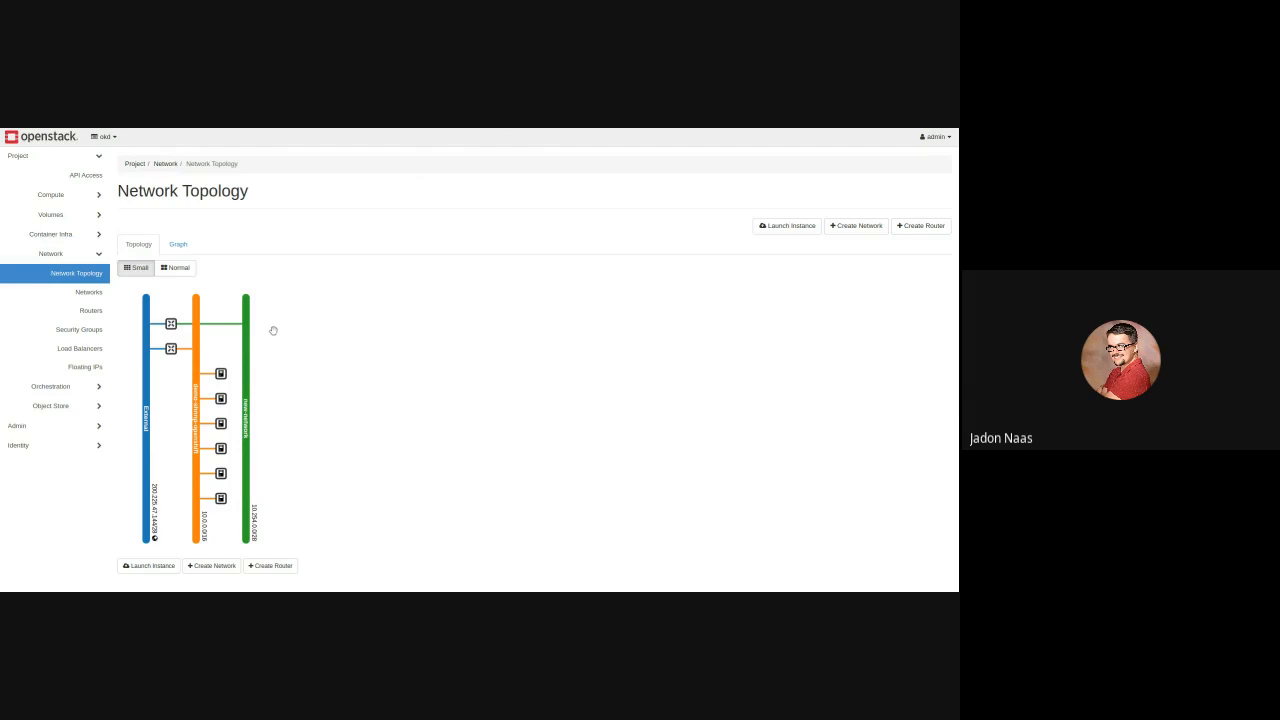
Inspect the details of each instance attached to the OpenShift network in the topology
{"action": "left_click", "coordinate": [221, 374]}
{"action": "left_click", "coordinate": [222, 399]}
{"action": "left_click", "coordinate": [221, 424]}
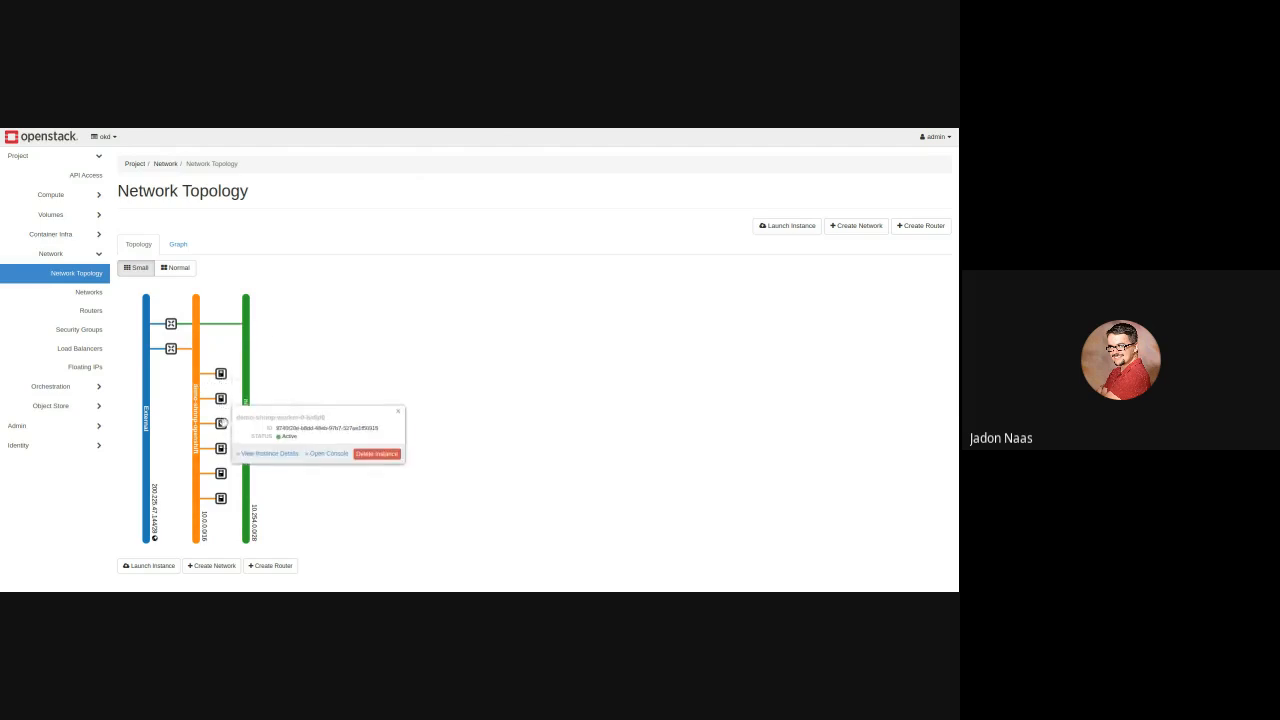
{"action": "left_click", "coordinate": [221, 449]}
{"action": "left_click", "coordinate": [222, 474]}
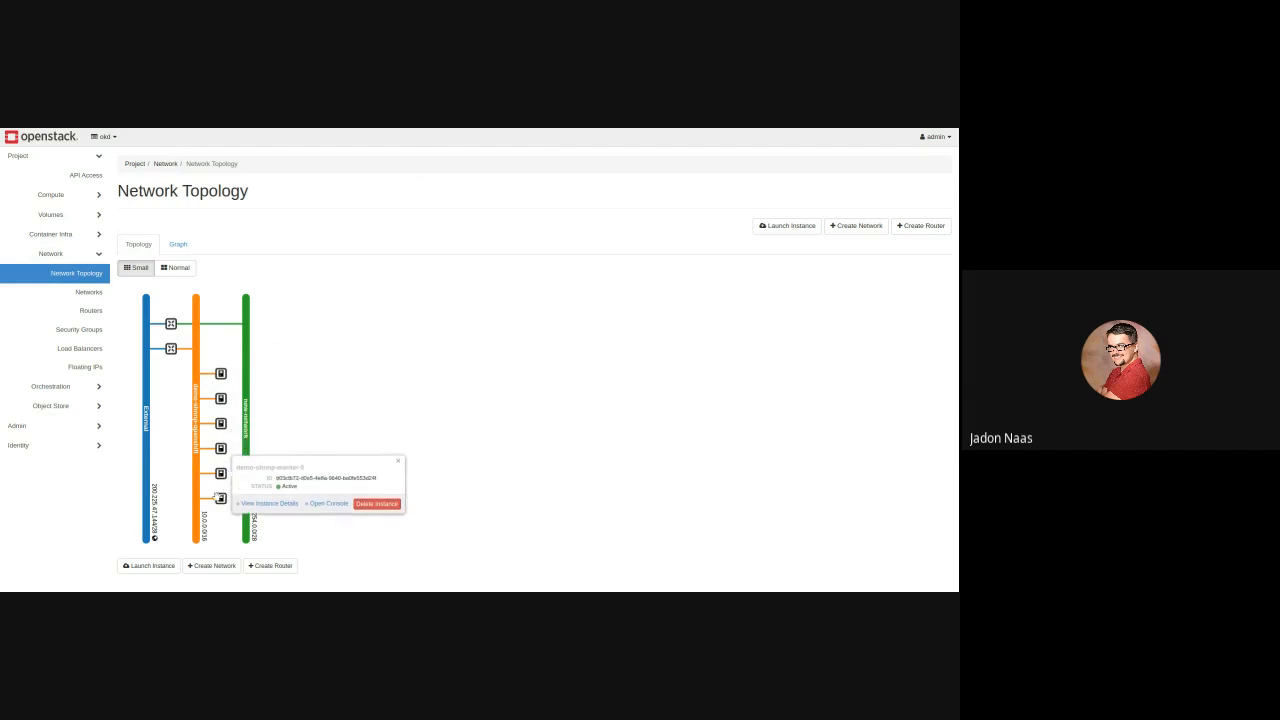
{"action": "left_click", "coordinate": [221, 497]}
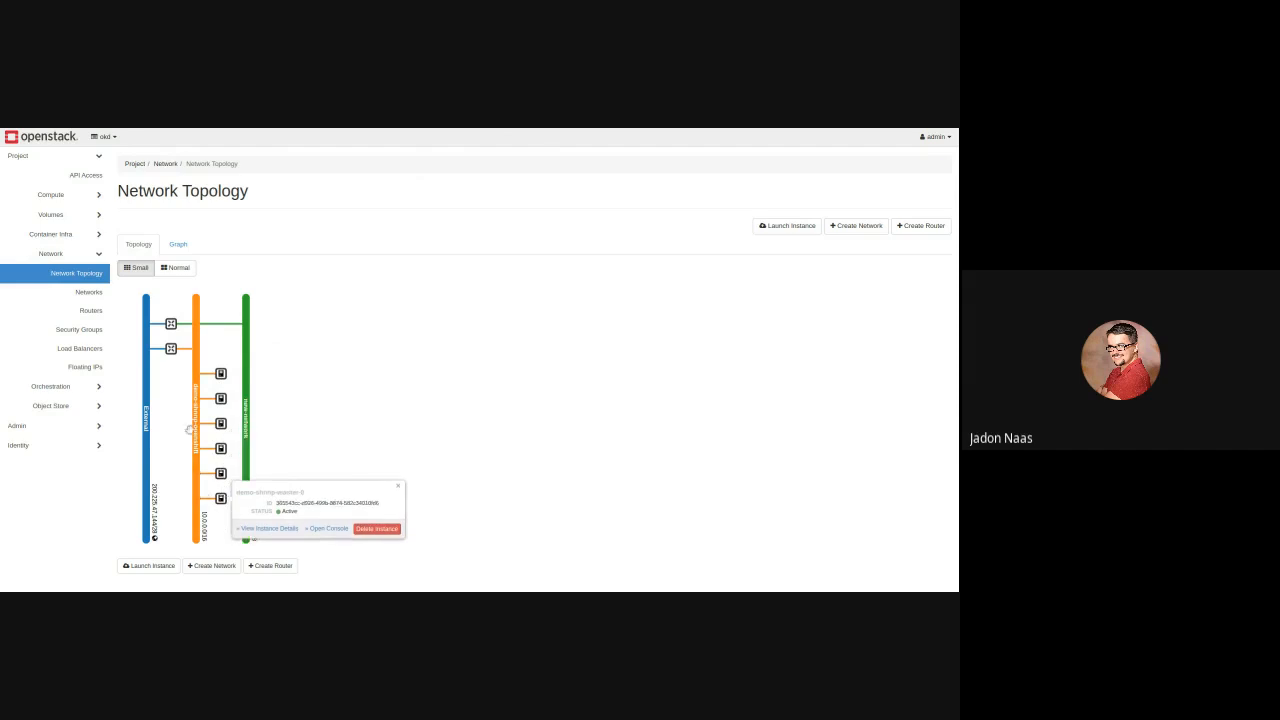
Begin launching a compute instance named new-instance, keeping the nova availability zone and a count of 1
{"action": "left_click", "coordinate": [84, 194]}
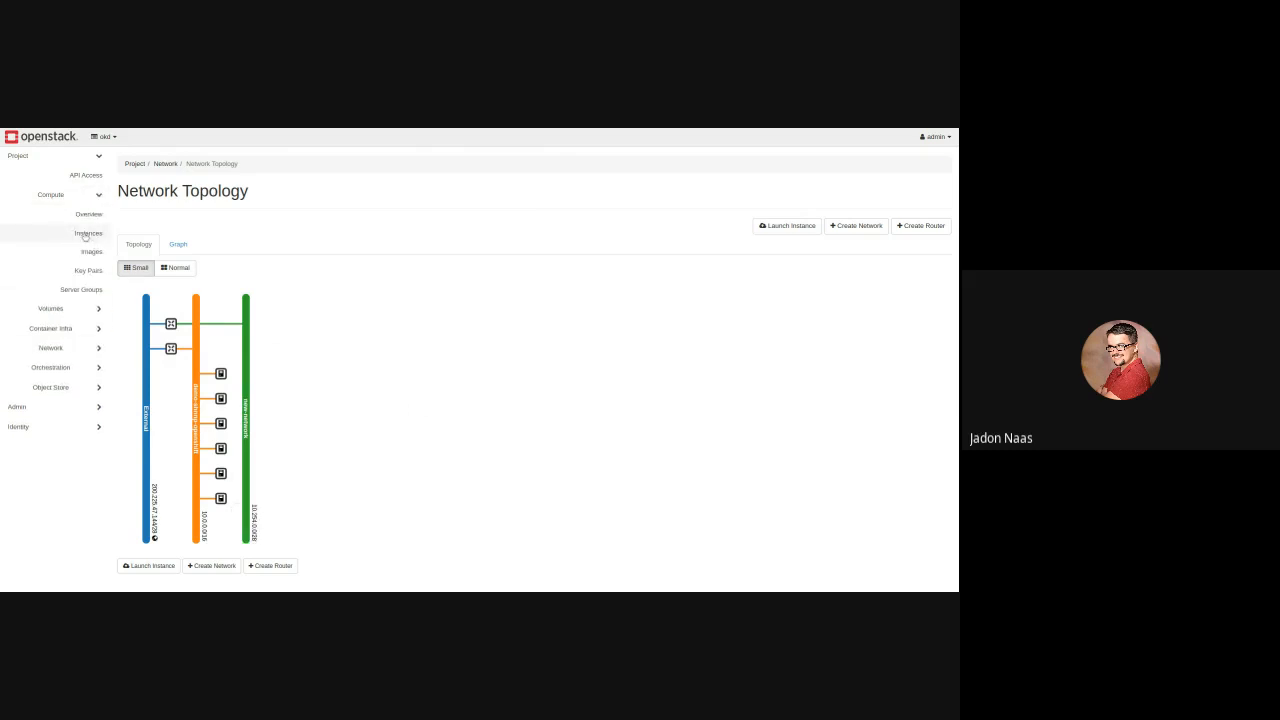
{"action": "left_click", "coordinate": [86, 234]}
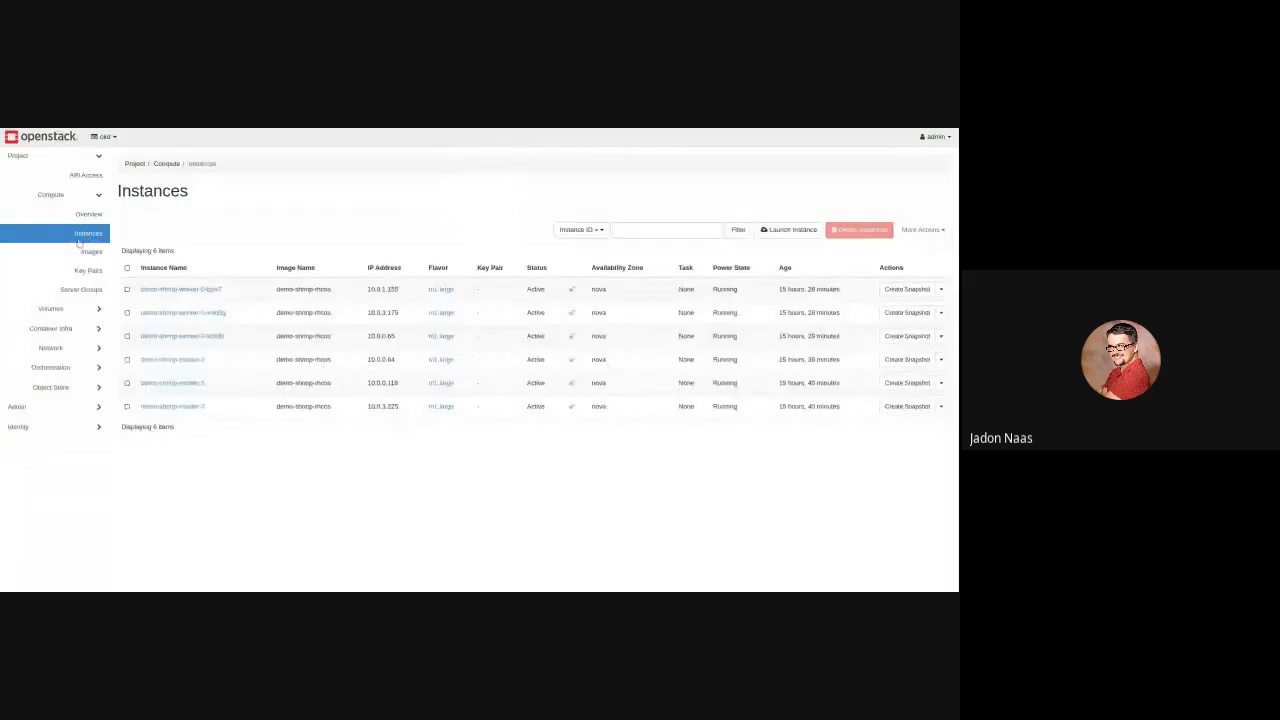
{"action": "left_click", "coordinate": [791, 231]}
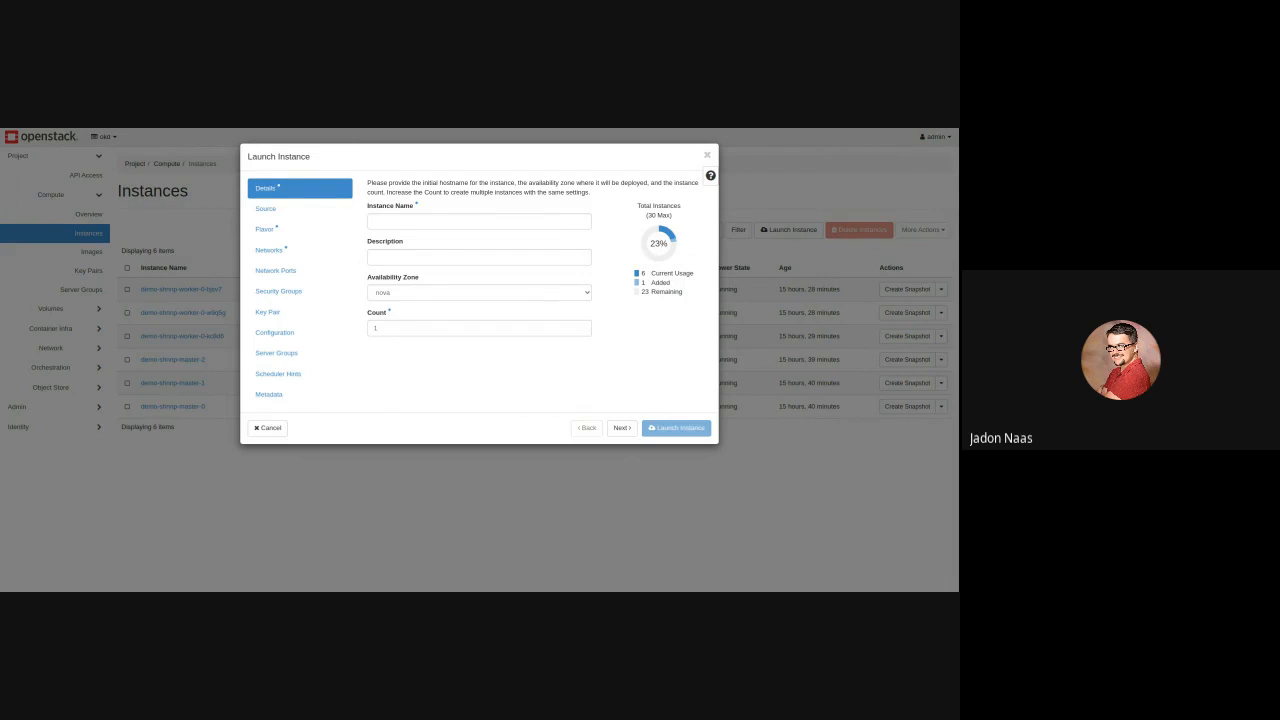
{"action": "left_click", "coordinate": [477, 223]}
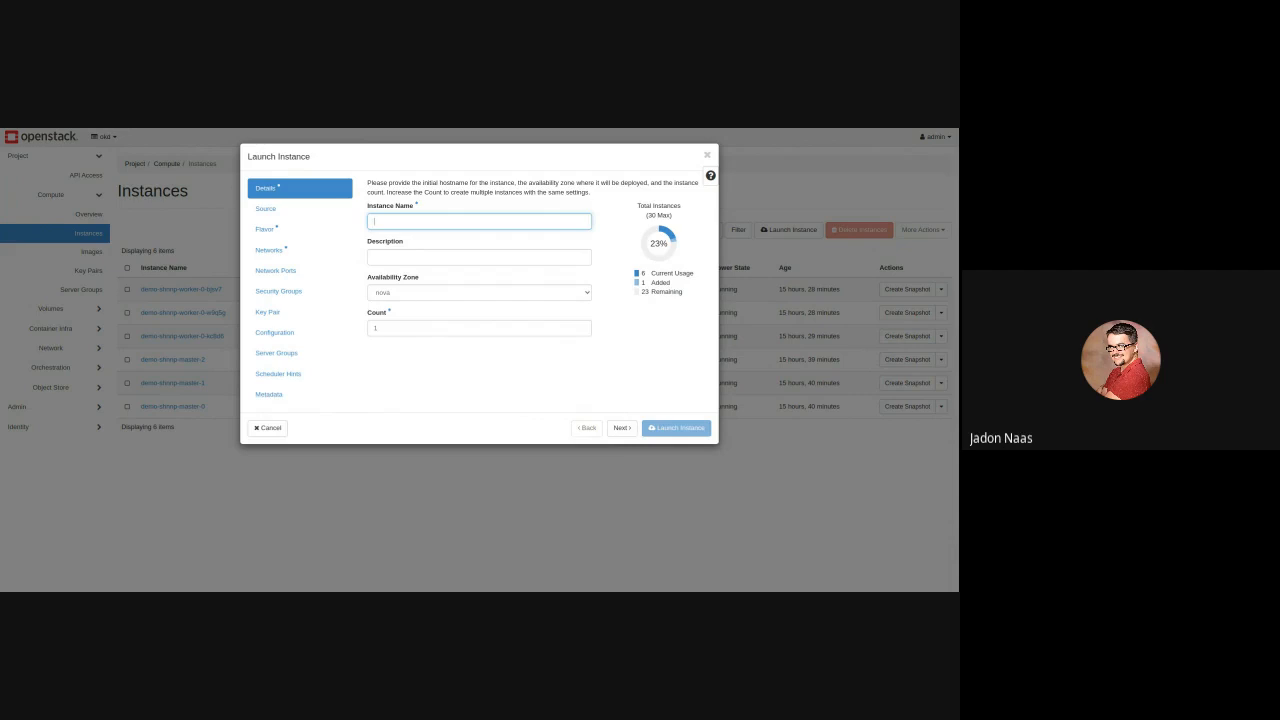
{"action": "type", "text": "new-instance"}
{"action": "left_click", "coordinate": [472, 257]}
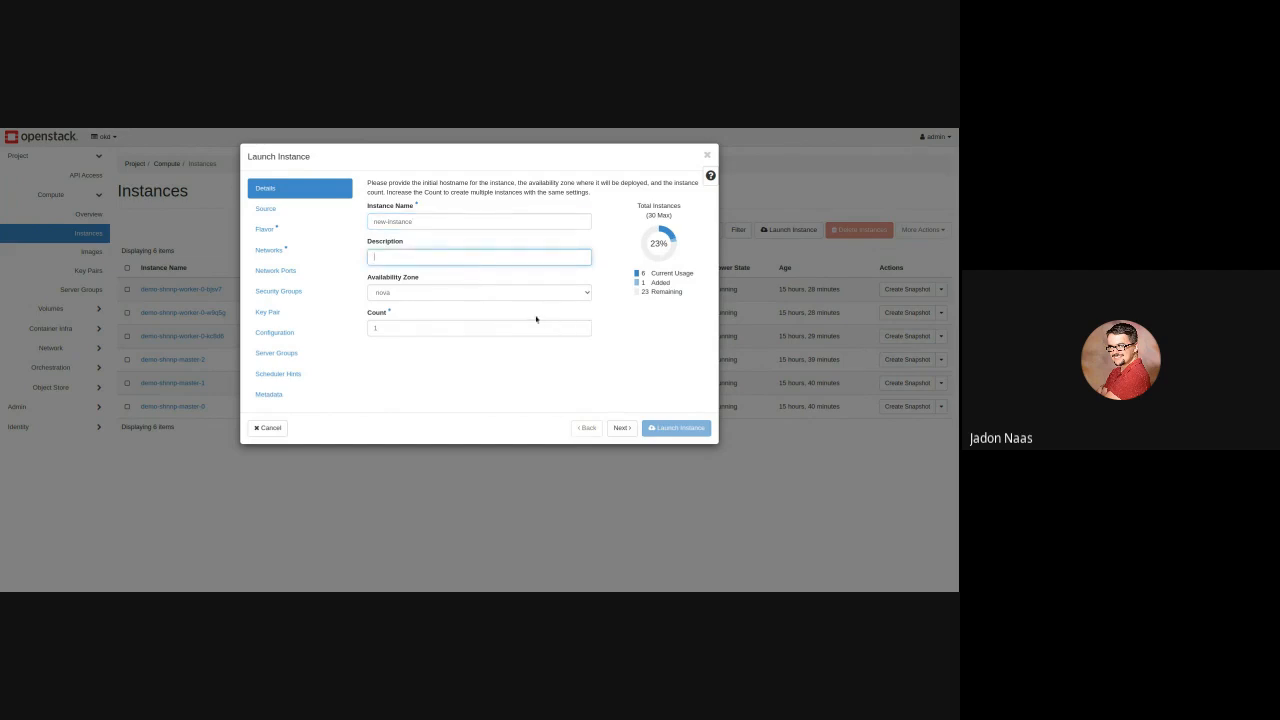
{"action": "left_click", "coordinate": [408, 297]}
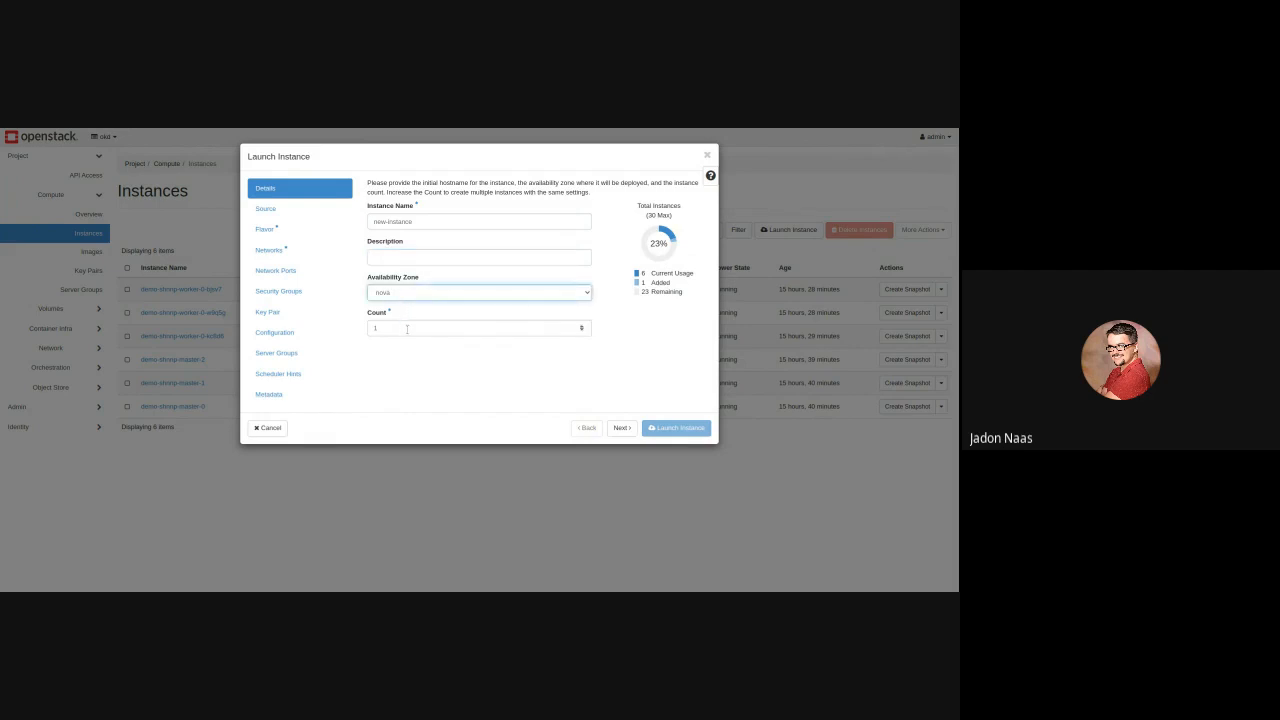
{"action": "left_click", "coordinate": [407, 328]}
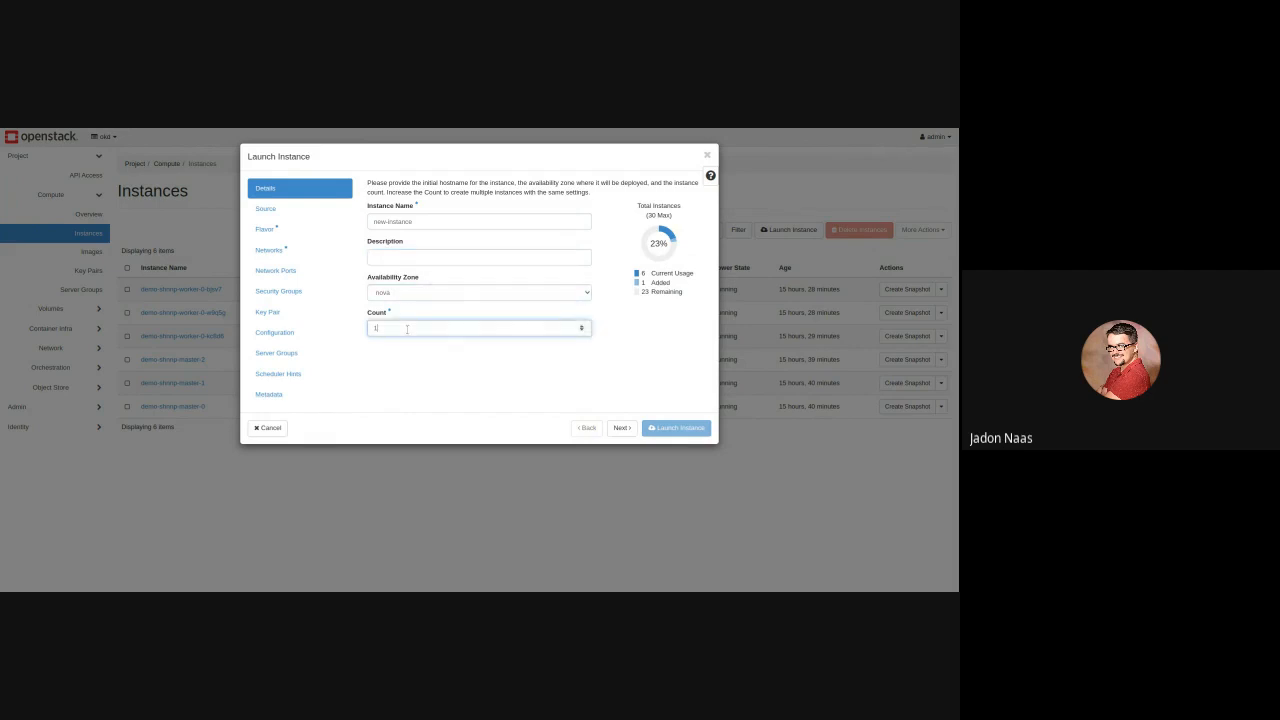
Choose the CentOS 8 Stream (el8-x86_64) image as the instance's boot source
{"action": "left_click", "coordinate": [285, 209]}
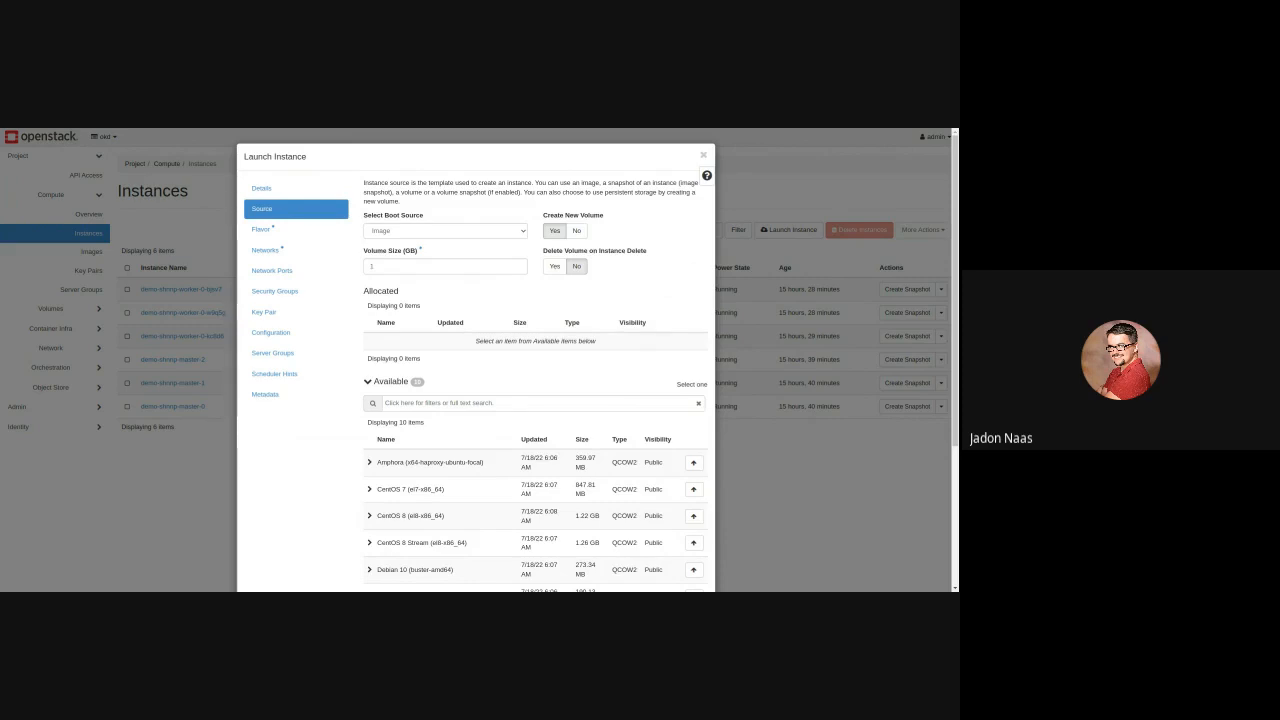
{"action": "scroll", "coordinate": [530, 300], "scroll_direction": "down", "scroll_amount": 4}
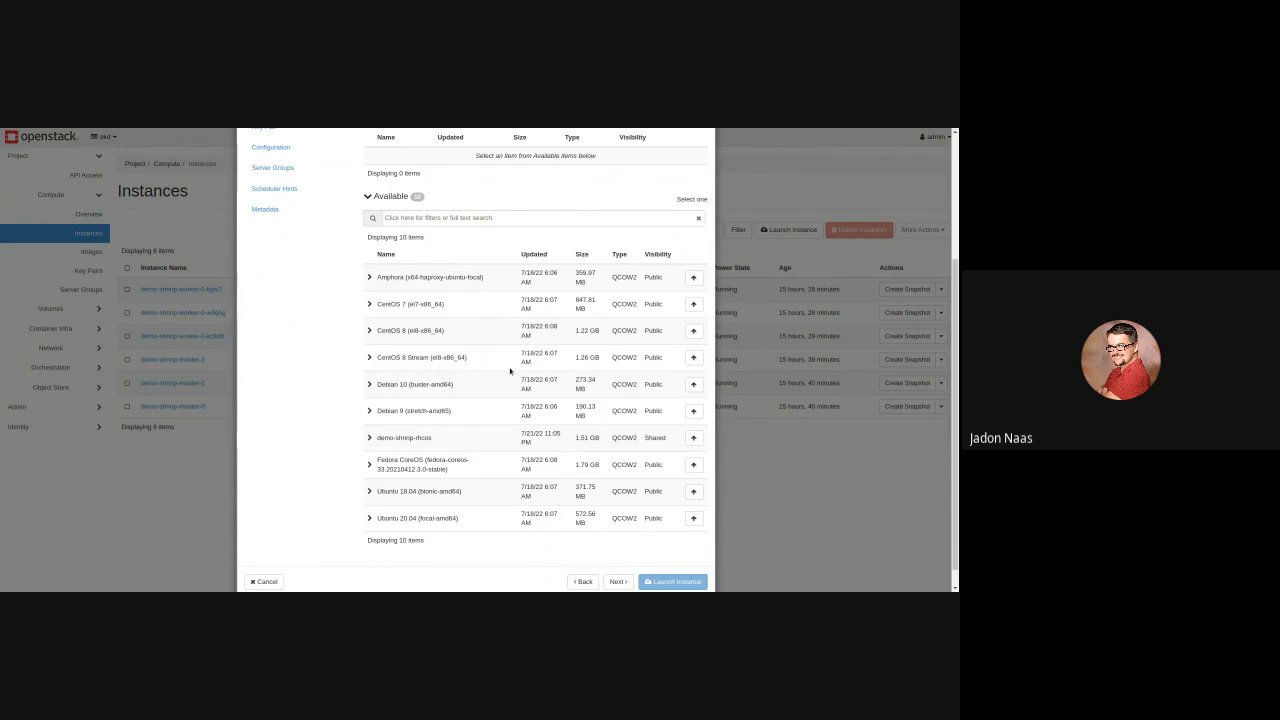
{"action": "left_click", "coordinate": [693, 357]}
{"action": "scroll", "coordinate": [346, 341], "scroll_direction": "up", "scroll_amount": 3}
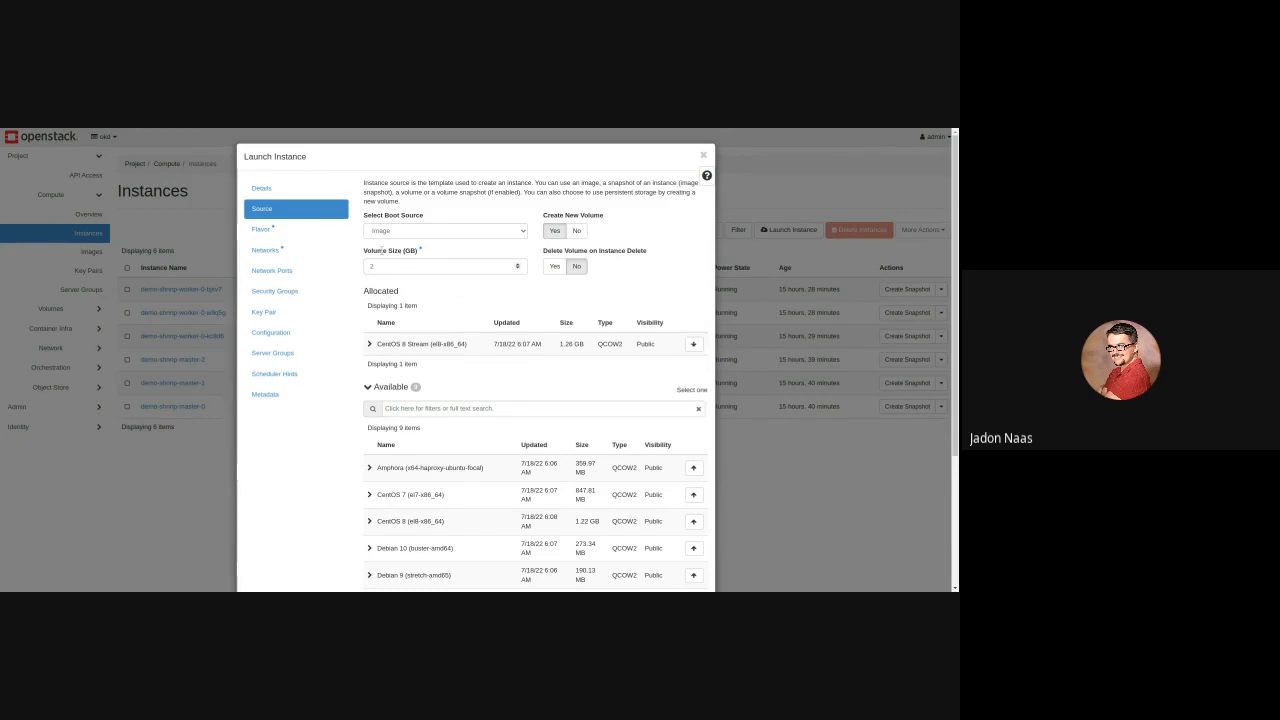
Look through the available flavors and allocate c1.micro to the instance
{"action": "left_click", "coordinate": [312, 228]}
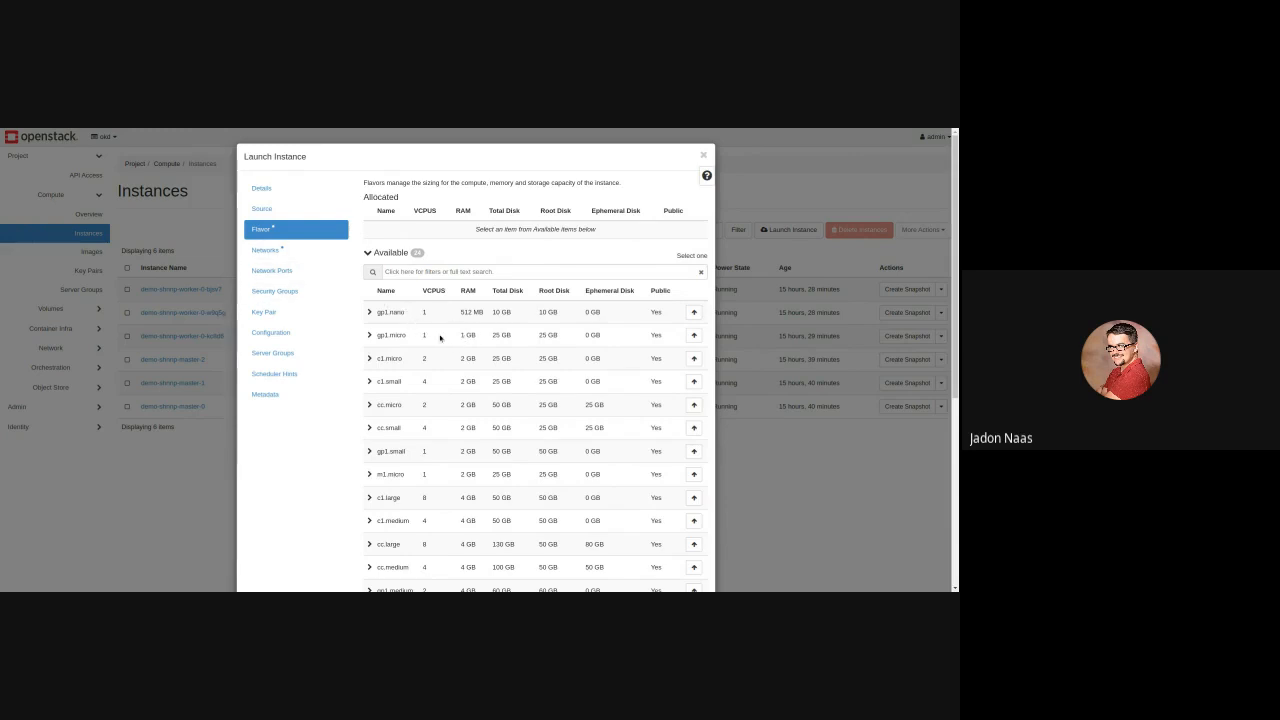
{"action": "scroll", "coordinate": [440, 338], "scroll_direction": "down", "scroll_amount": 1}
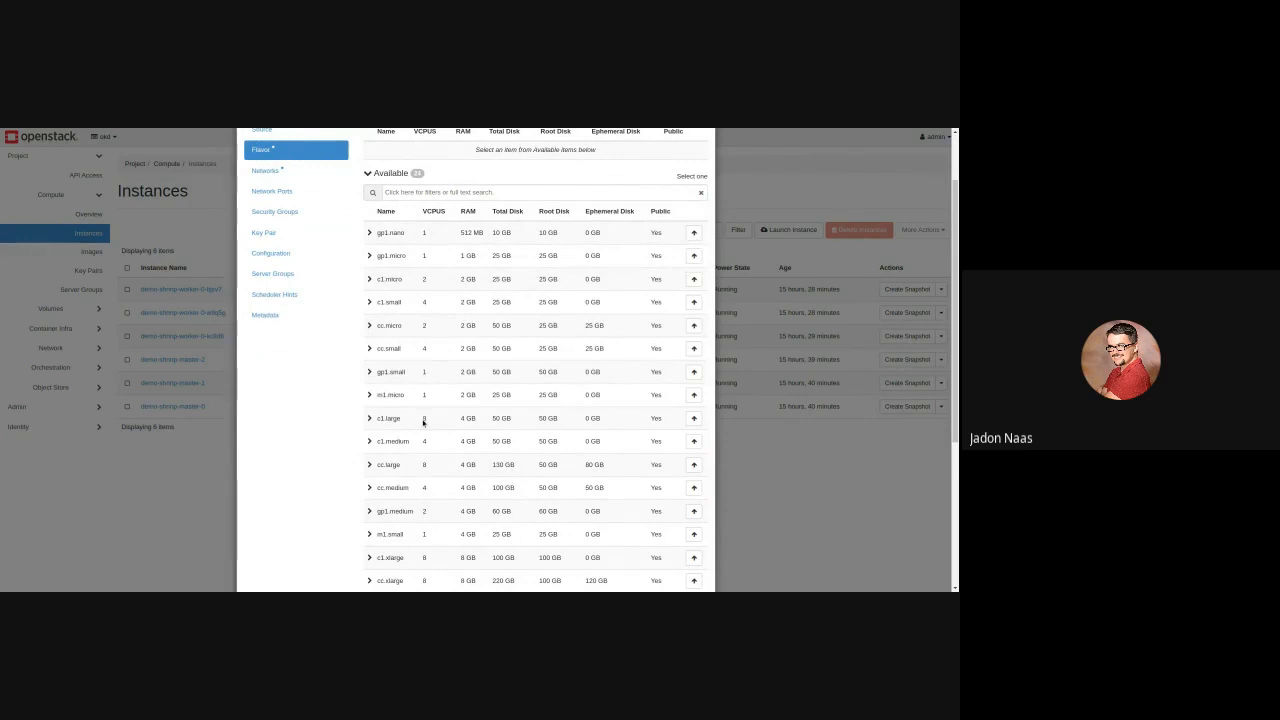
{"action": "scroll", "coordinate": [460, 415], "scroll_direction": "down", "scroll_amount": 2}
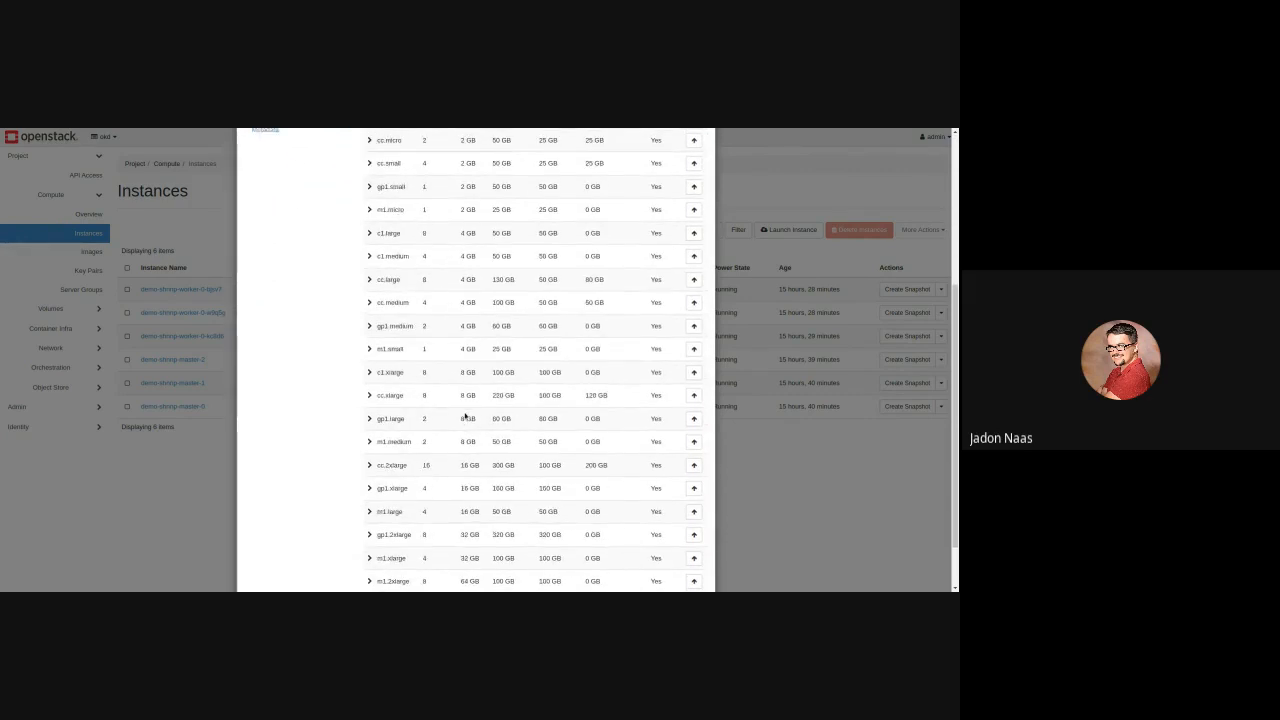
{"action": "scroll", "coordinate": [465, 415], "scroll_direction": "down", "scroll_amount": 1}
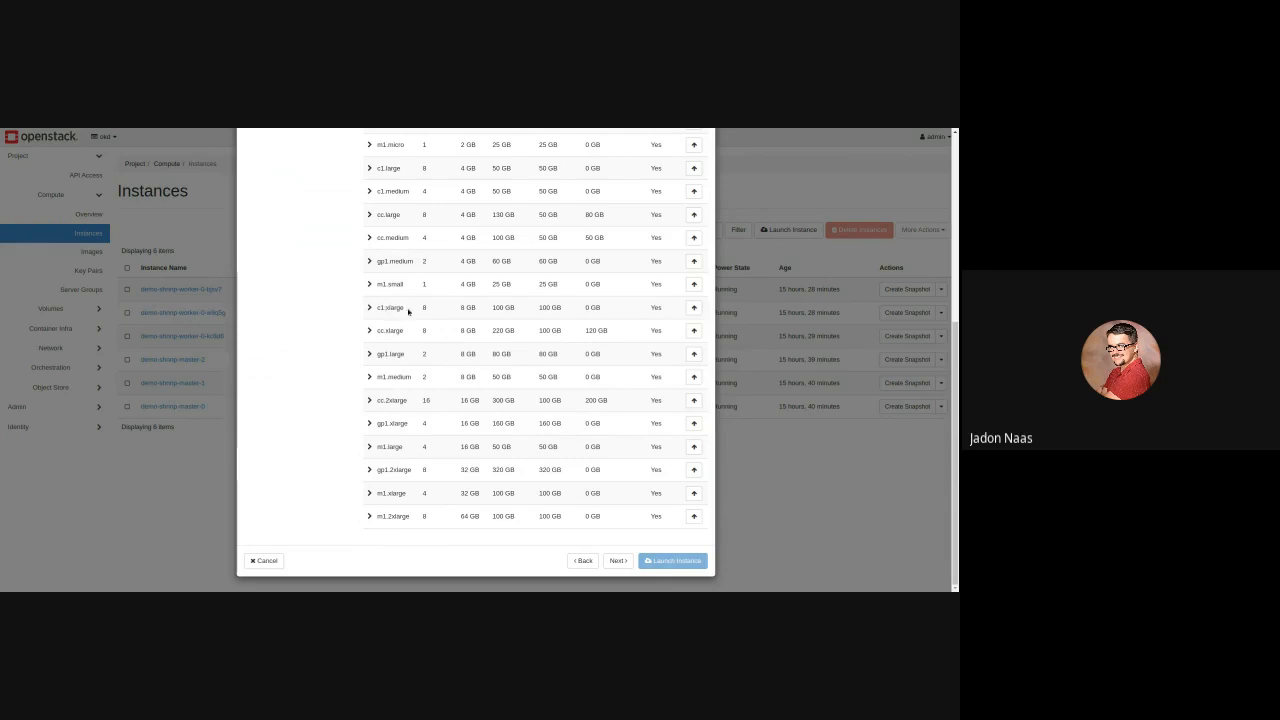
{"action": "scroll", "coordinate": [450, 321], "scroll_direction": "up", "scroll_amount": 5}
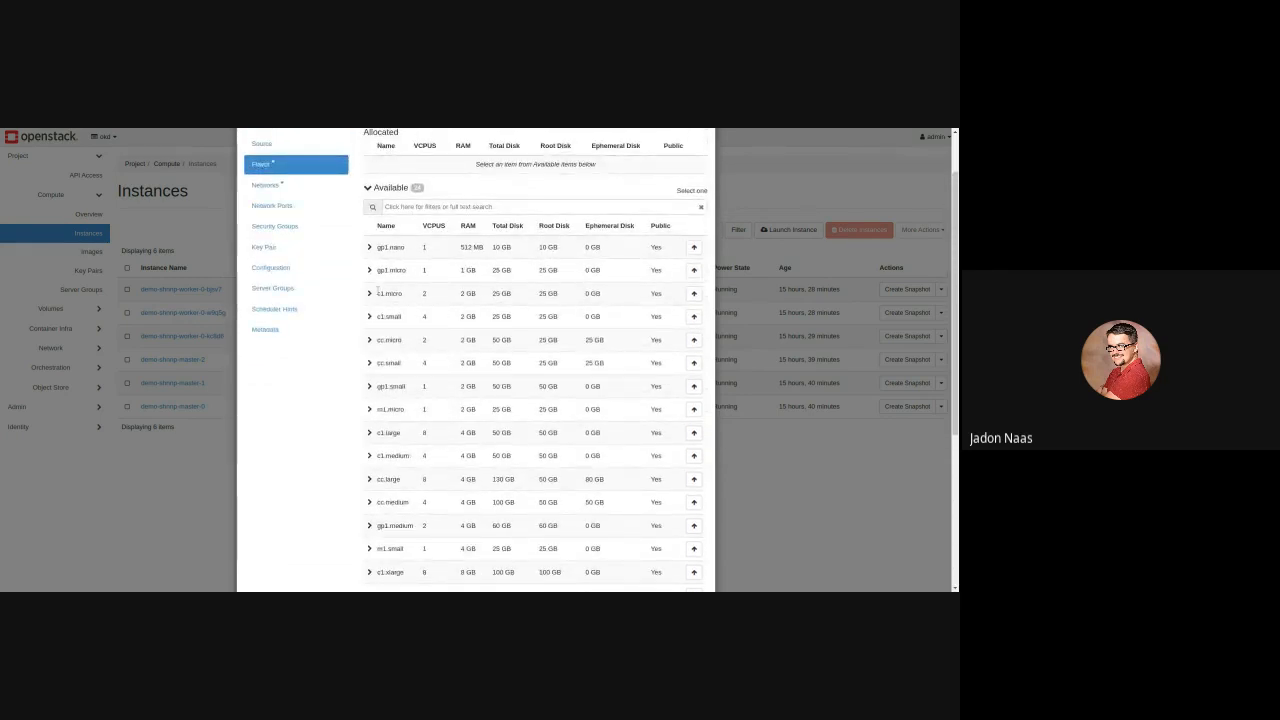
{"action": "left_click", "coordinate": [693, 293]}
{"action": "scroll", "coordinate": [493, 309], "scroll_direction": "up", "scroll_amount": 2}
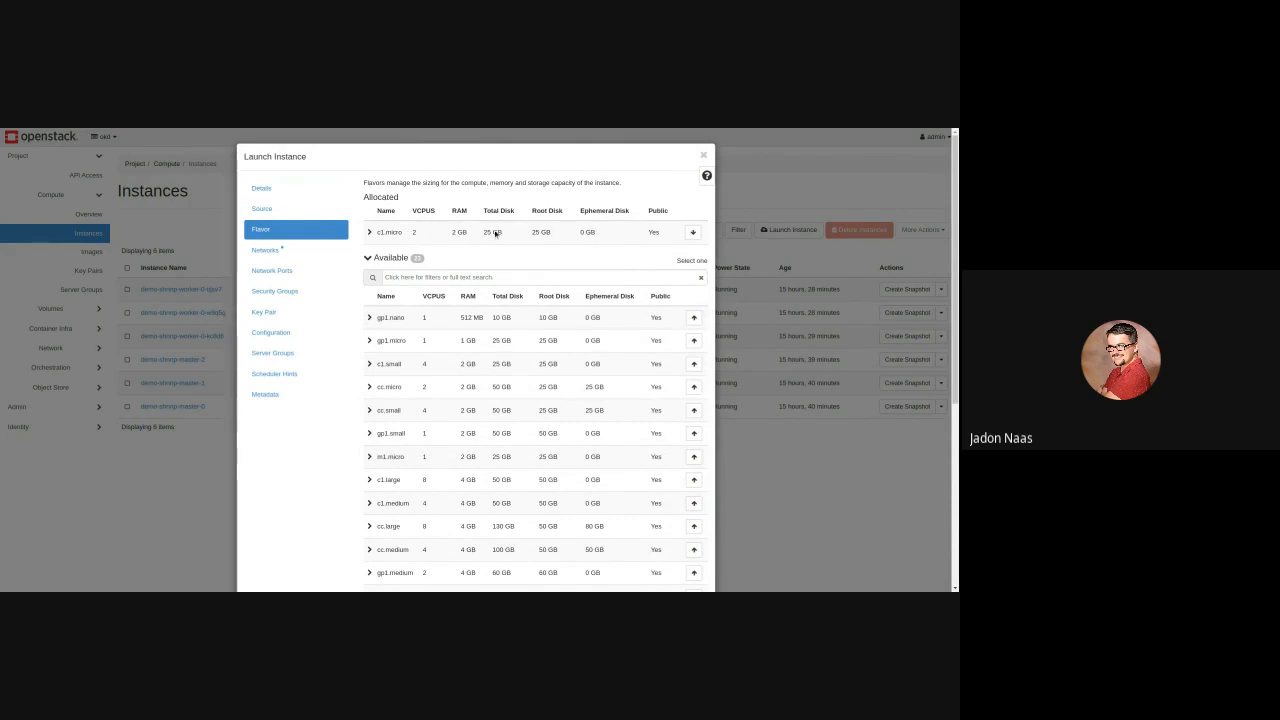
Attach the instance to new-network and add the External SSH security group alongside the default one
{"action": "left_click", "coordinate": [308, 250]}
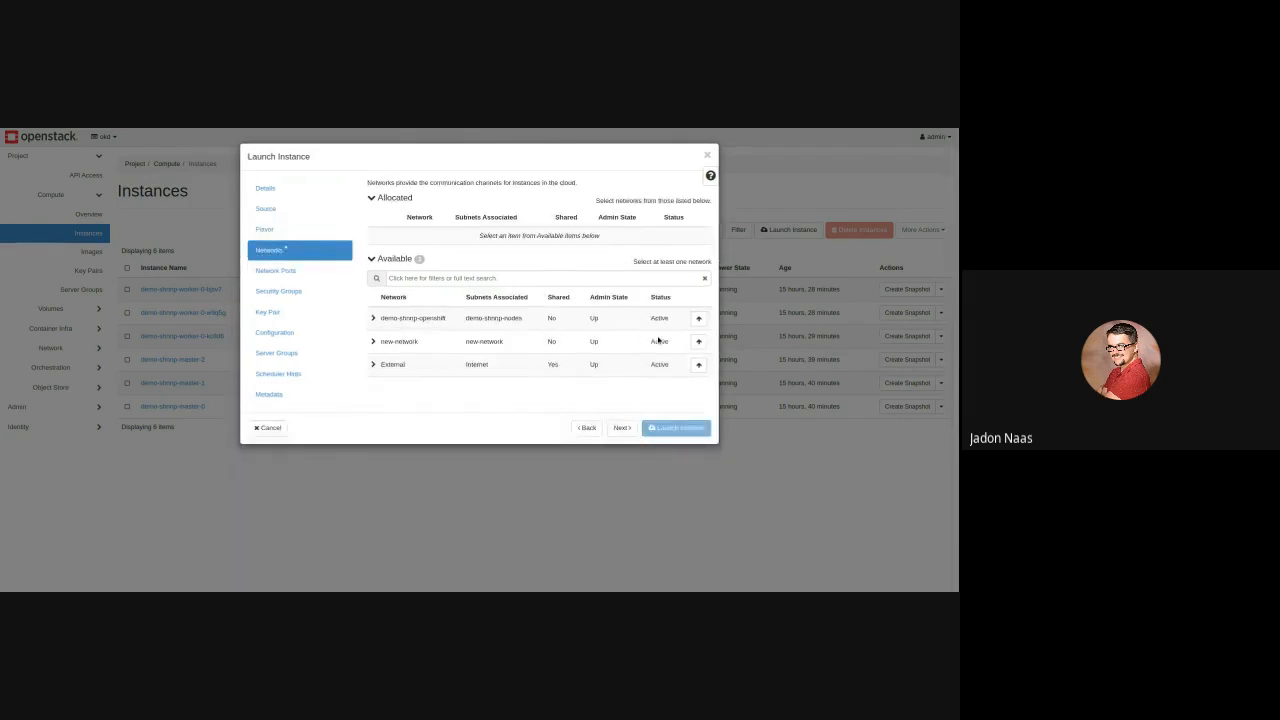
{"action": "left_click", "coordinate": [698, 341]}
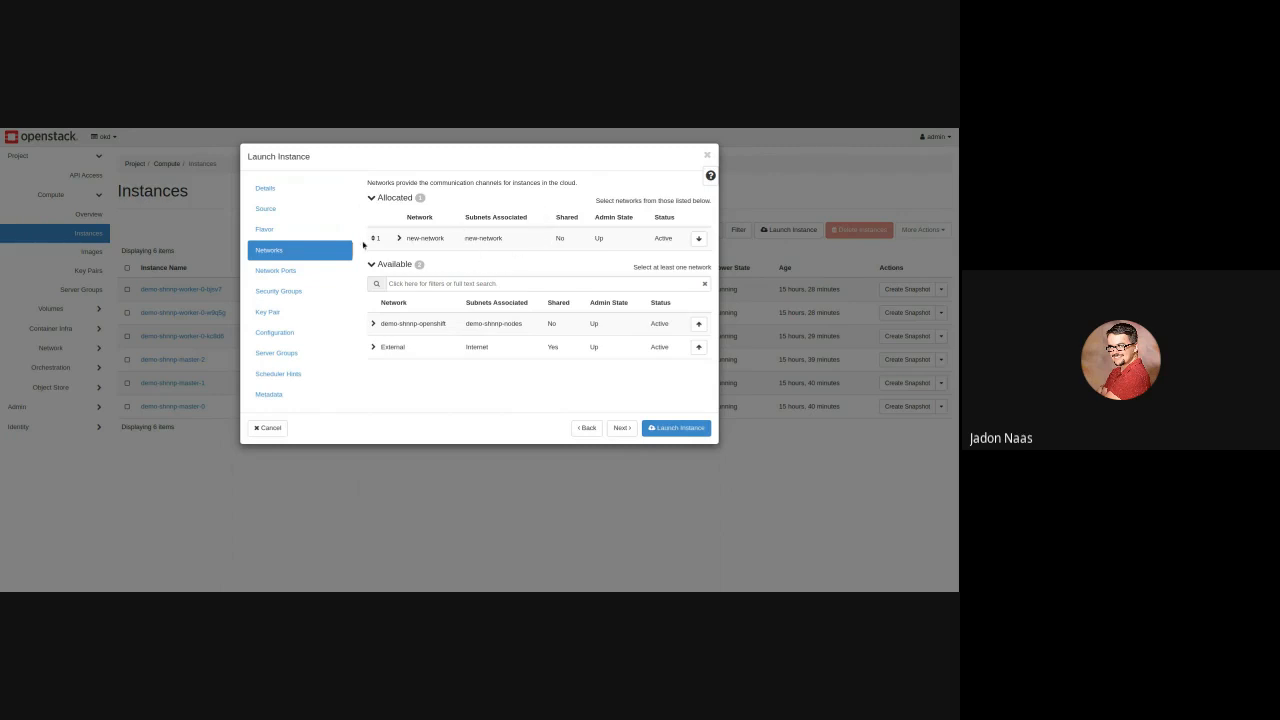
{"action": "left_click", "coordinate": [303, 272]}
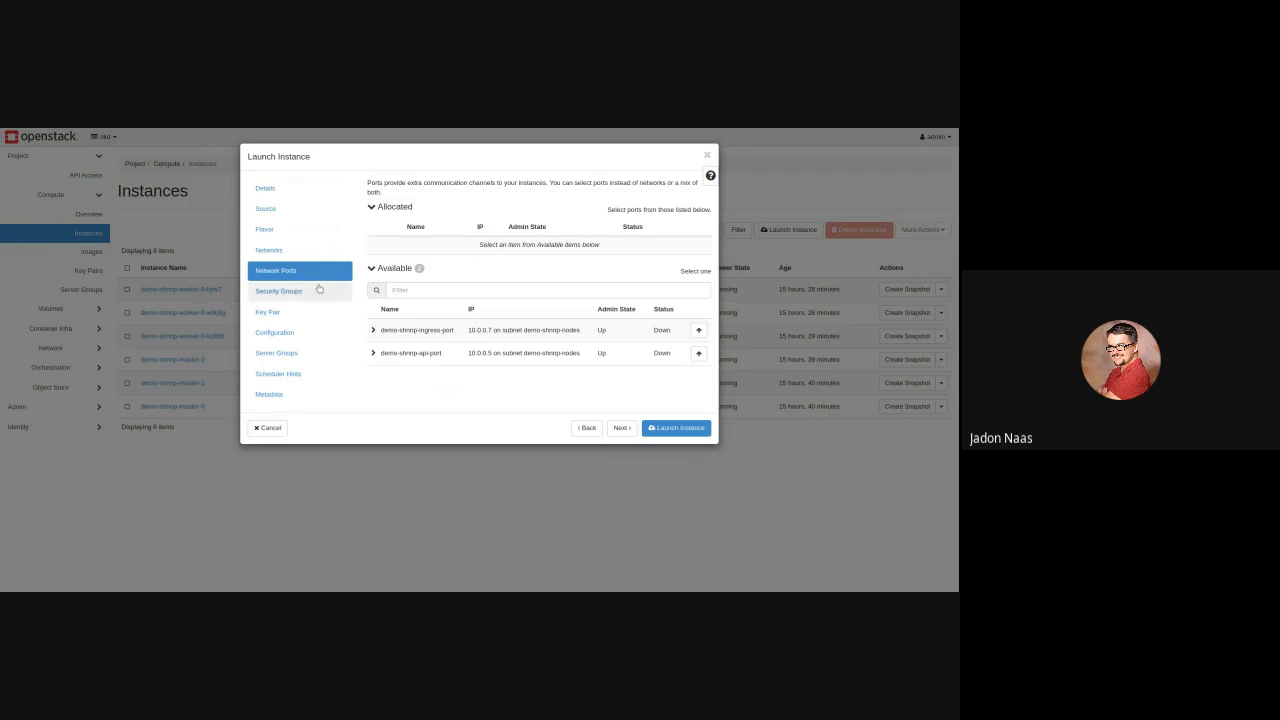
{"action": "left_click", "coordinate": [319, 289]}
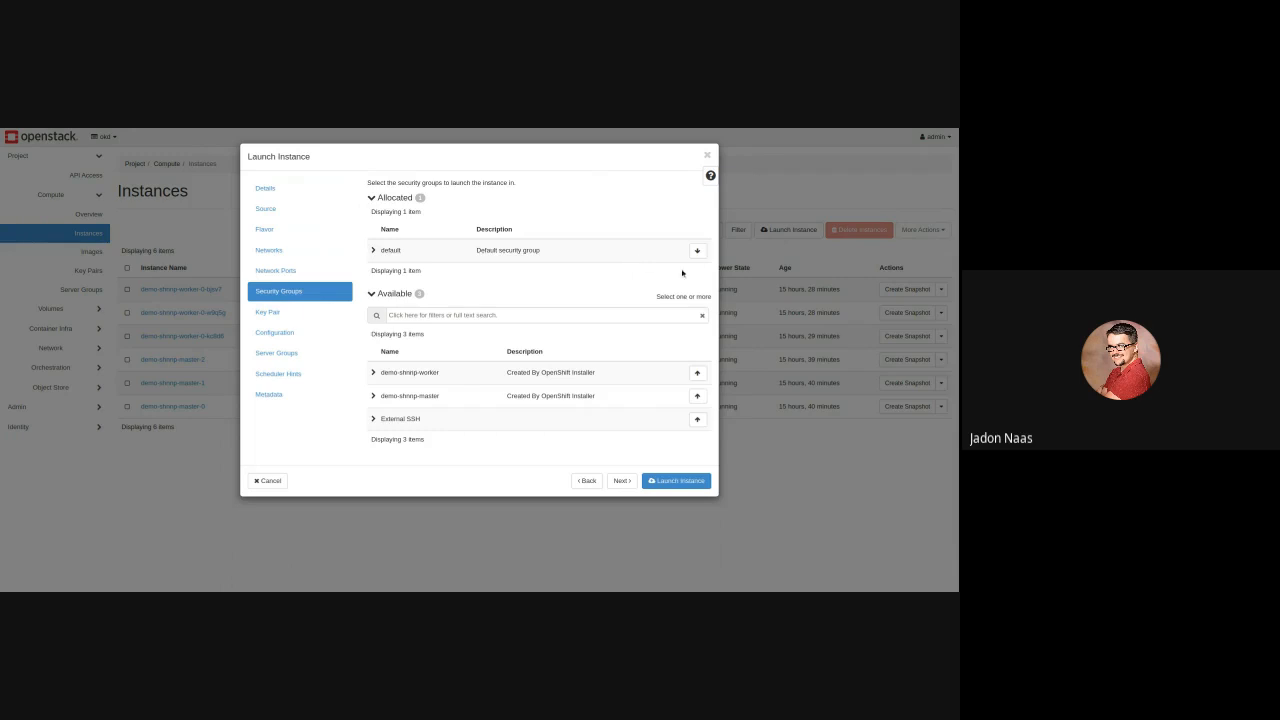
{"action": "left_click", "coordinate": [697, 419]}
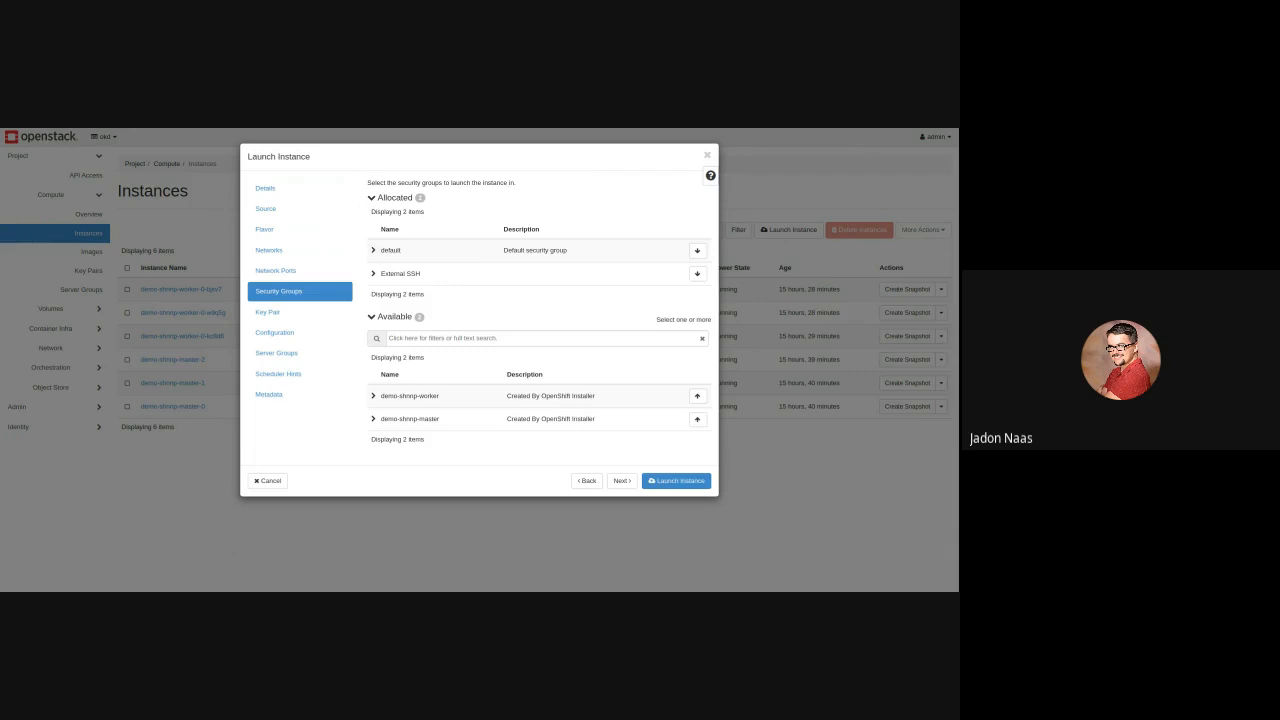
Import a key pair named new-keypair of type SSH Key for the instance, pasting in the public key
{"action": "left_click", "coordinate": [268, 312]}
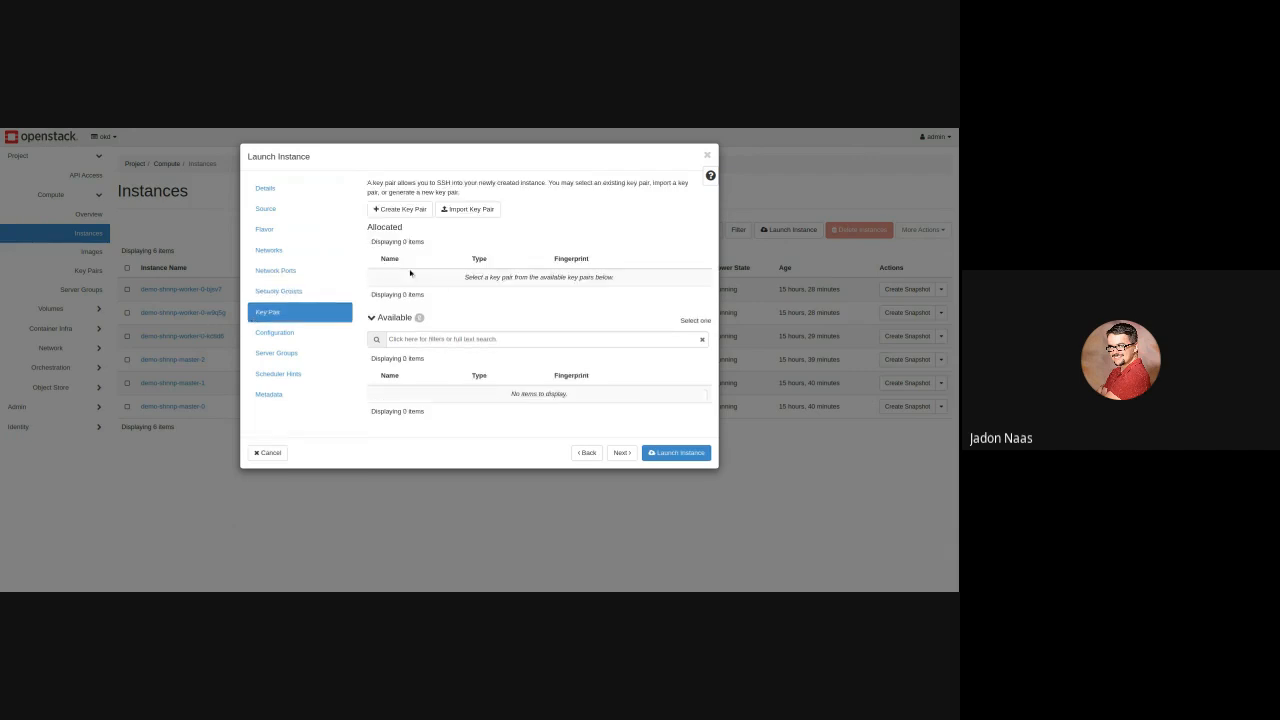
{"action": "left_click", "coordinate": [468, 209]}
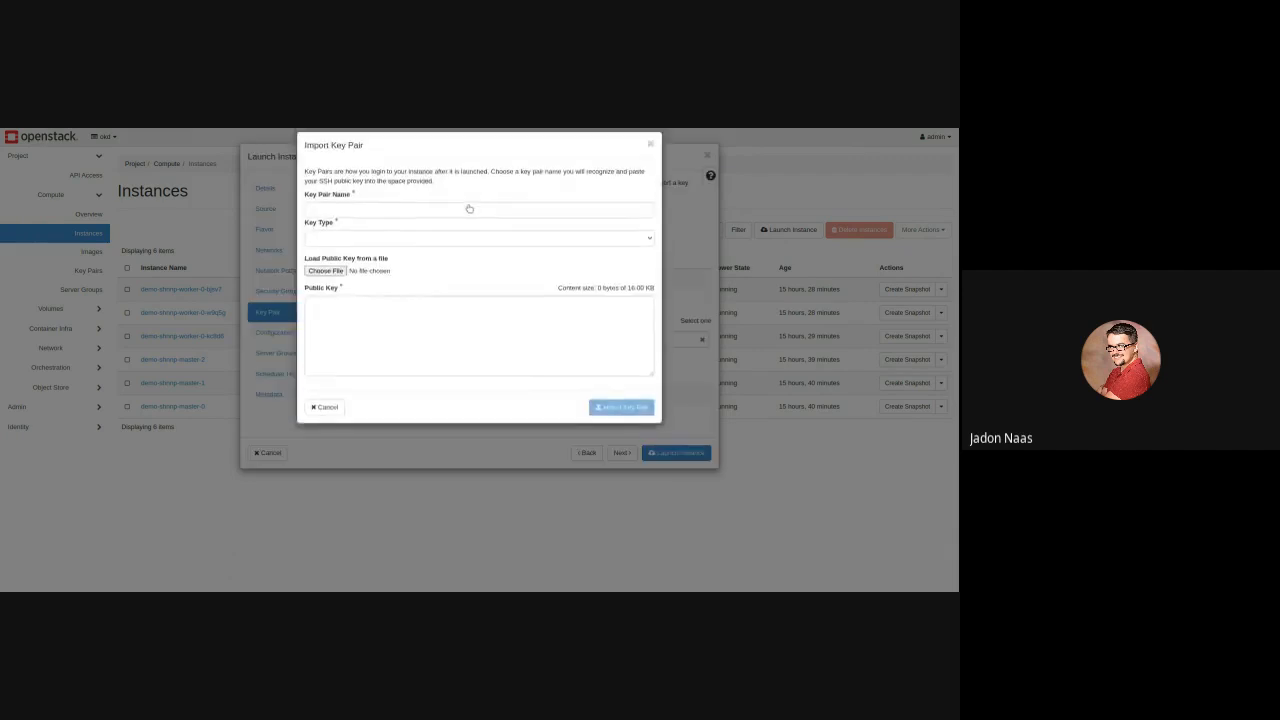
{"action": "left_click", "coordinate": [403, 360]}
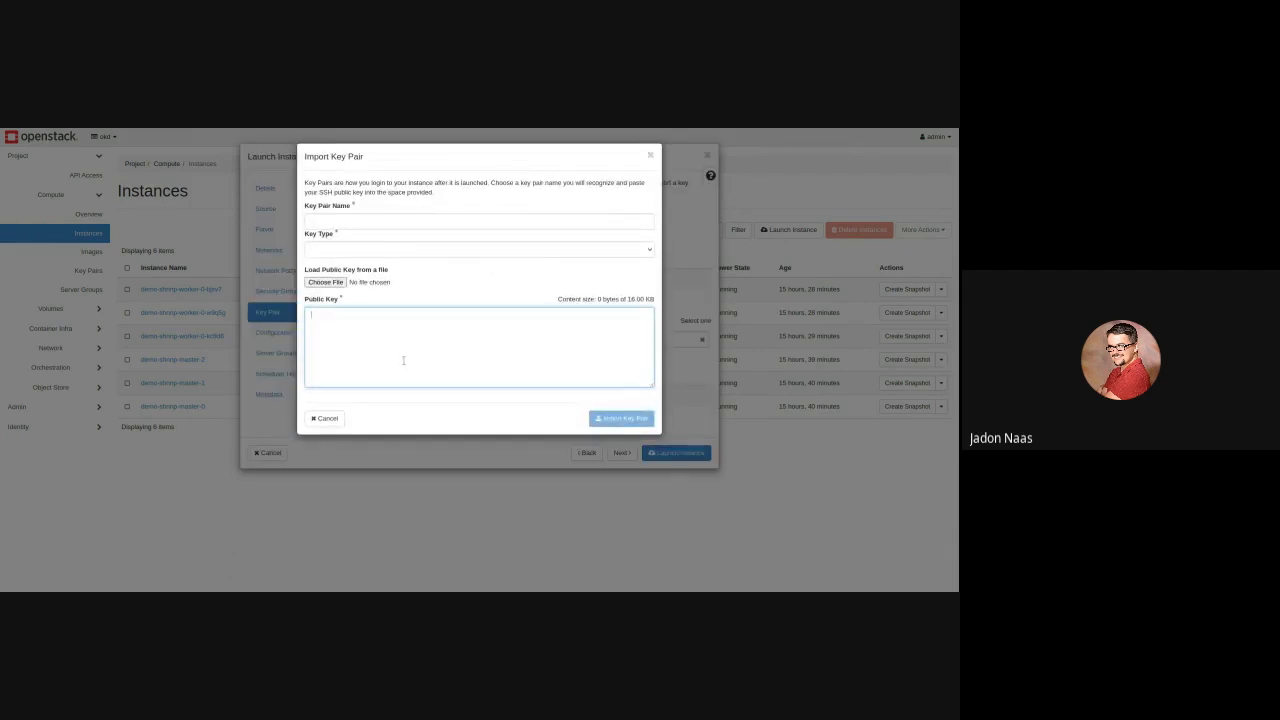
{"action": "key", "text": "ctrl+v"}
{"action": "left_click", "coordinate": [383, 218]}
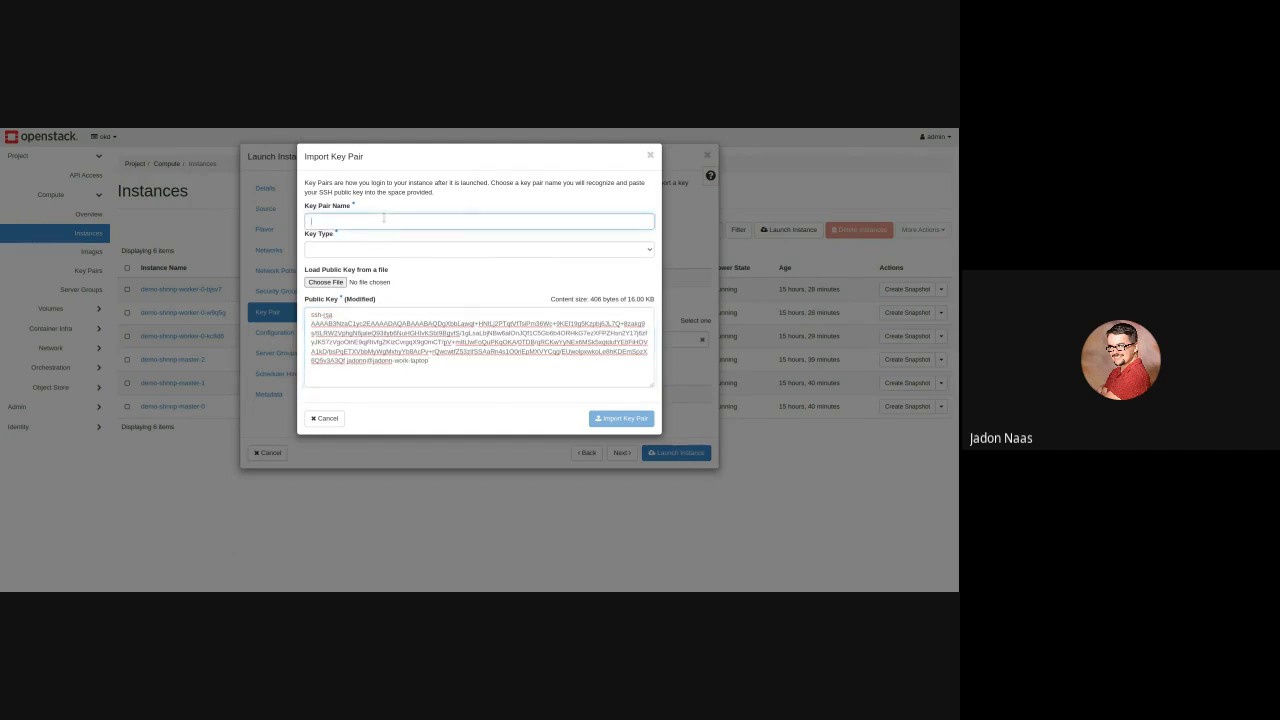
{"action": "type", "text": "new-keypair"}
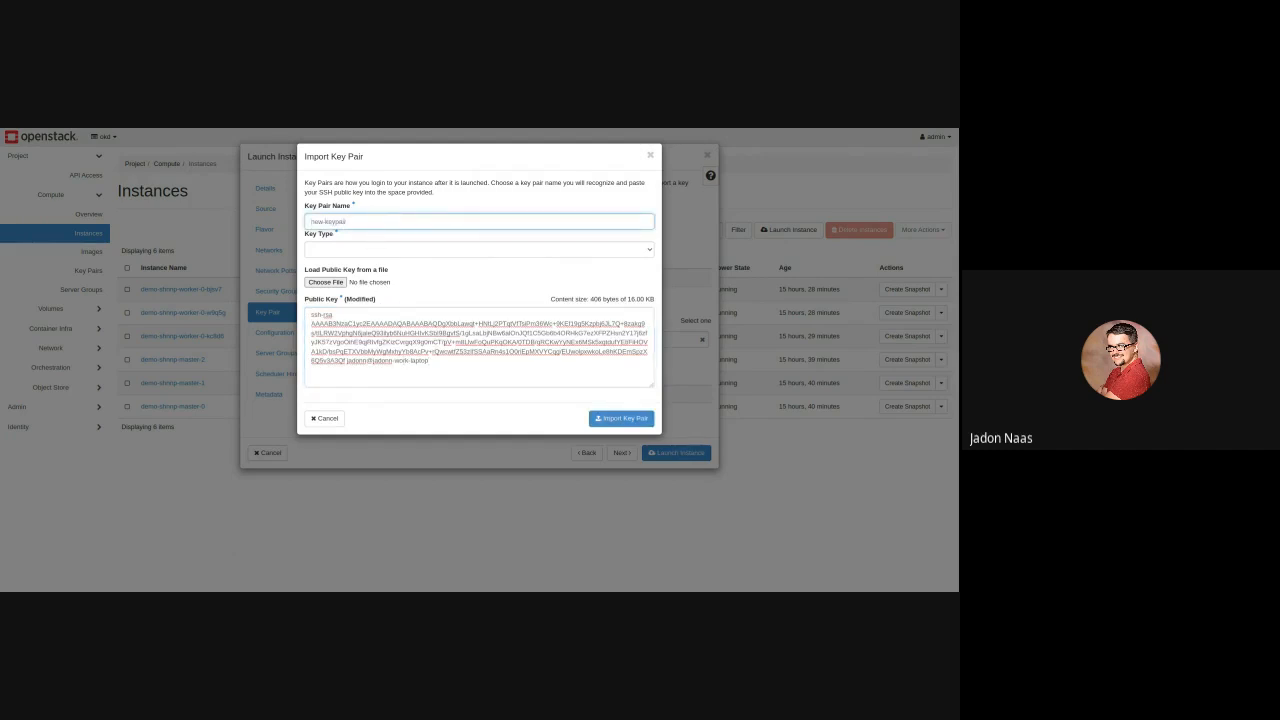
{"action": "key", "text": "Tab"}
{"action": "key", "text": "Down"}
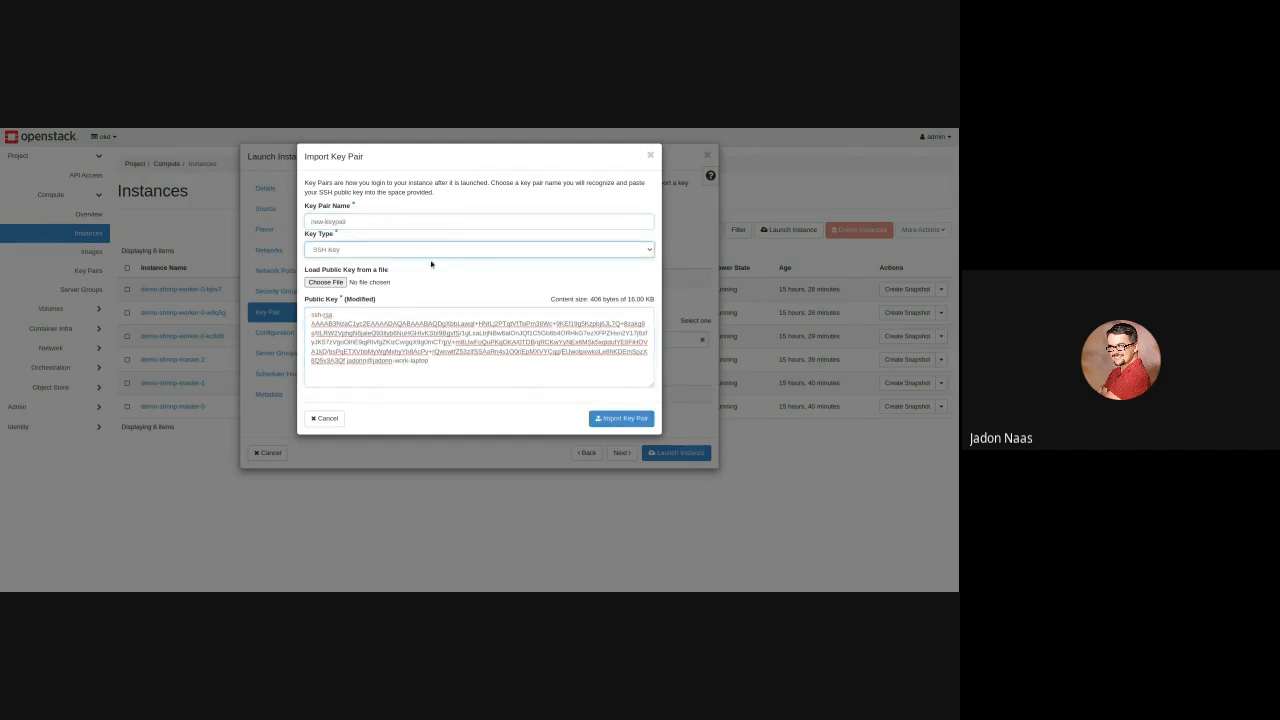
{"action": "left_click", "coordinate": [615, 419]}
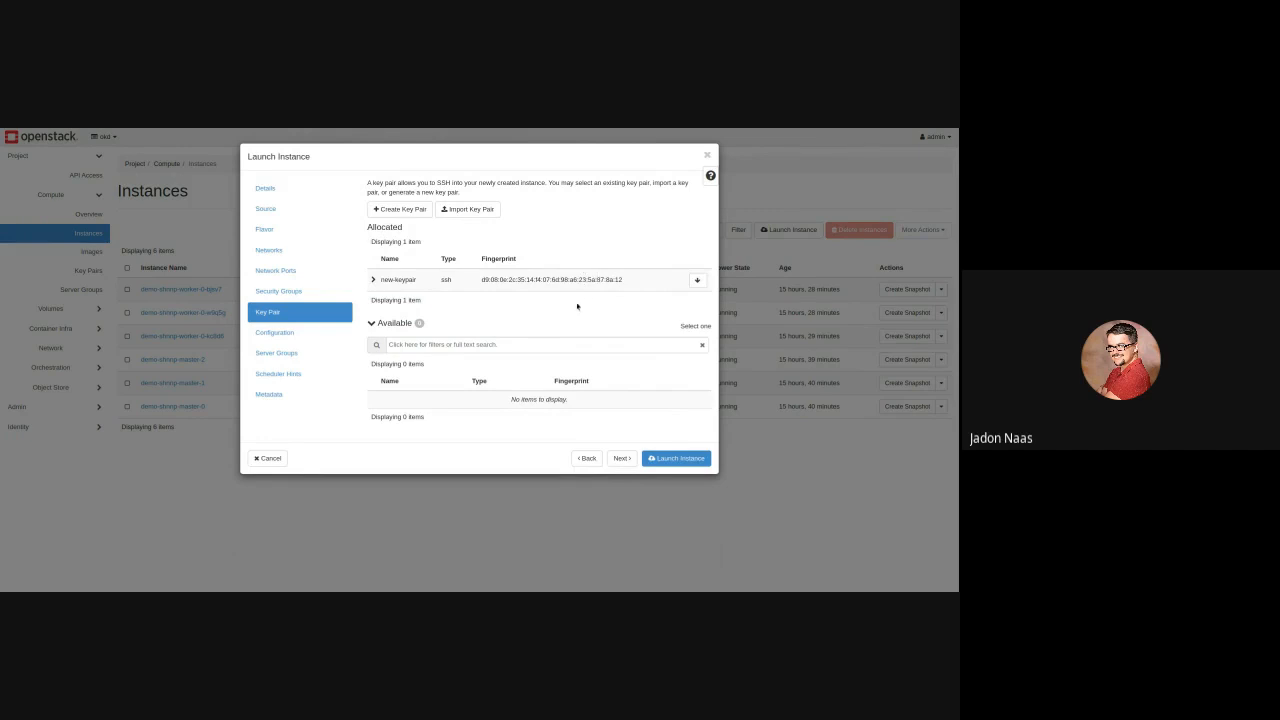
Review the optional configuration, server group, scheduler hint and metadata settings, and launch the instance
{"action": "left_click", "coordinate": [298, 338]}
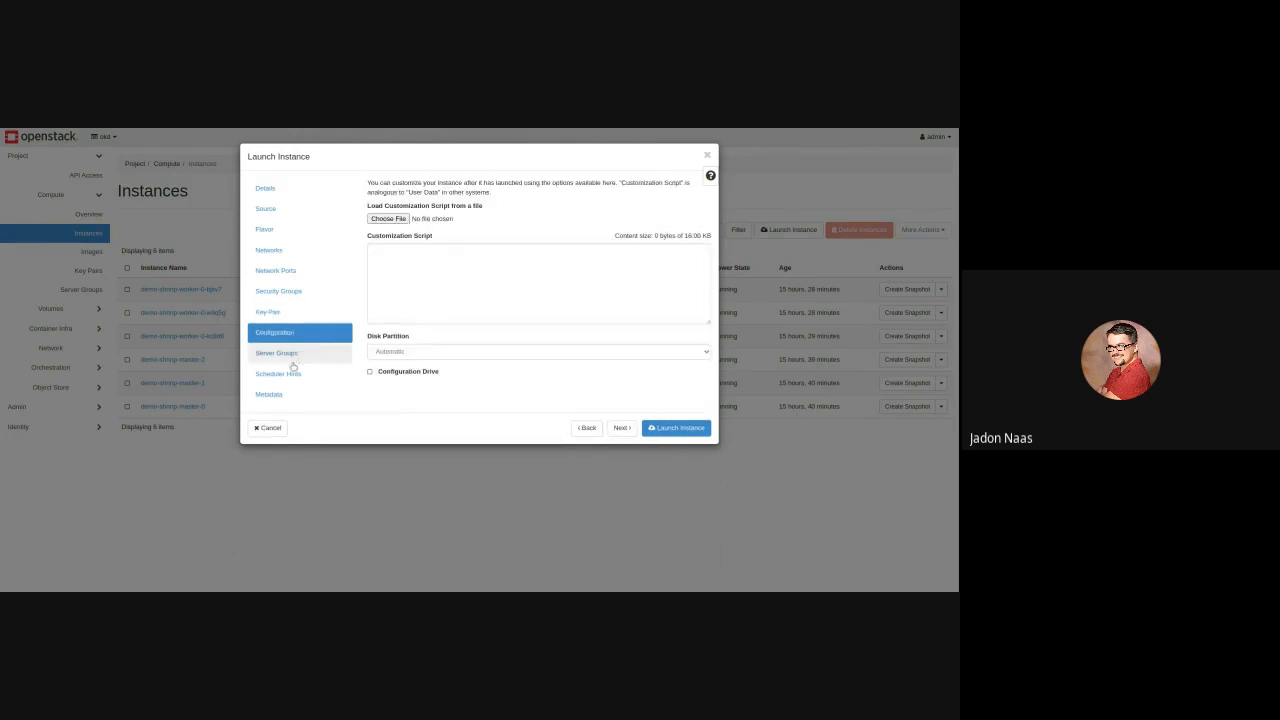
{"action": "left_click", "coordinate": [292, 361]}
{"action": "left_click", "coordinate": [287, 374]}
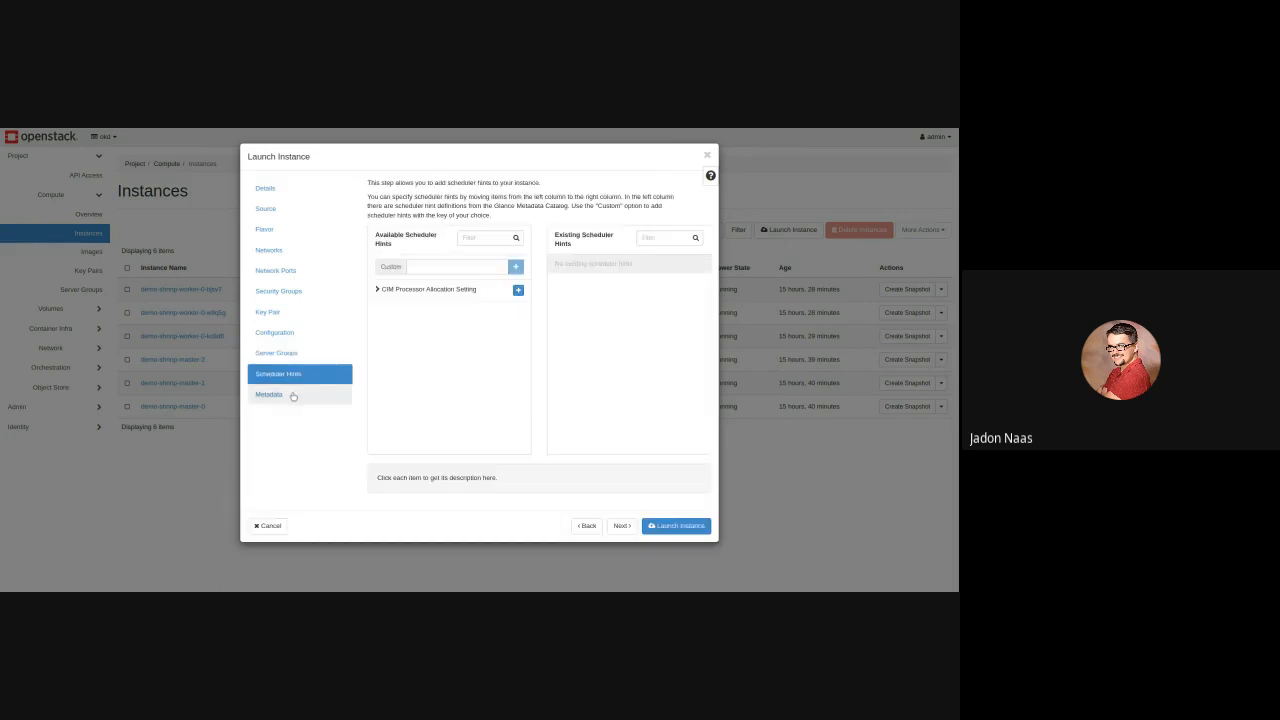
{"action": "left_click", "coordinate": [288, 393]}
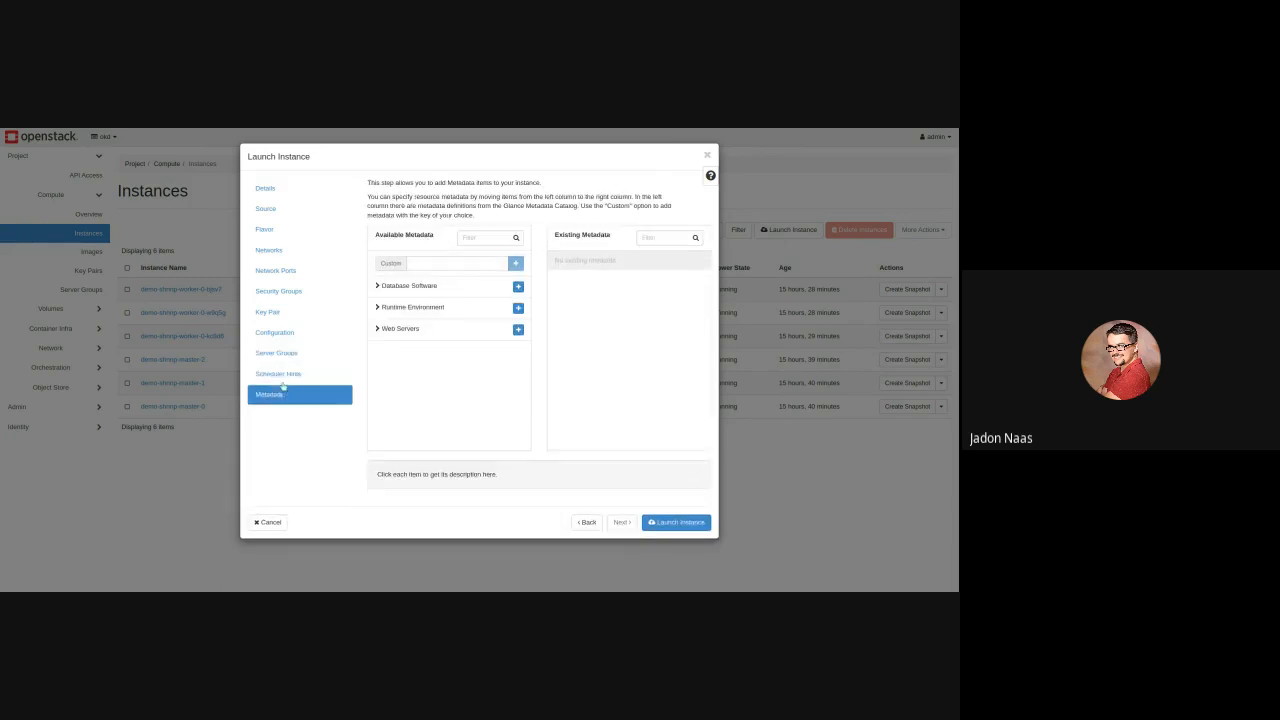
{"action": "left_click", "coordinate": [295, 313]}
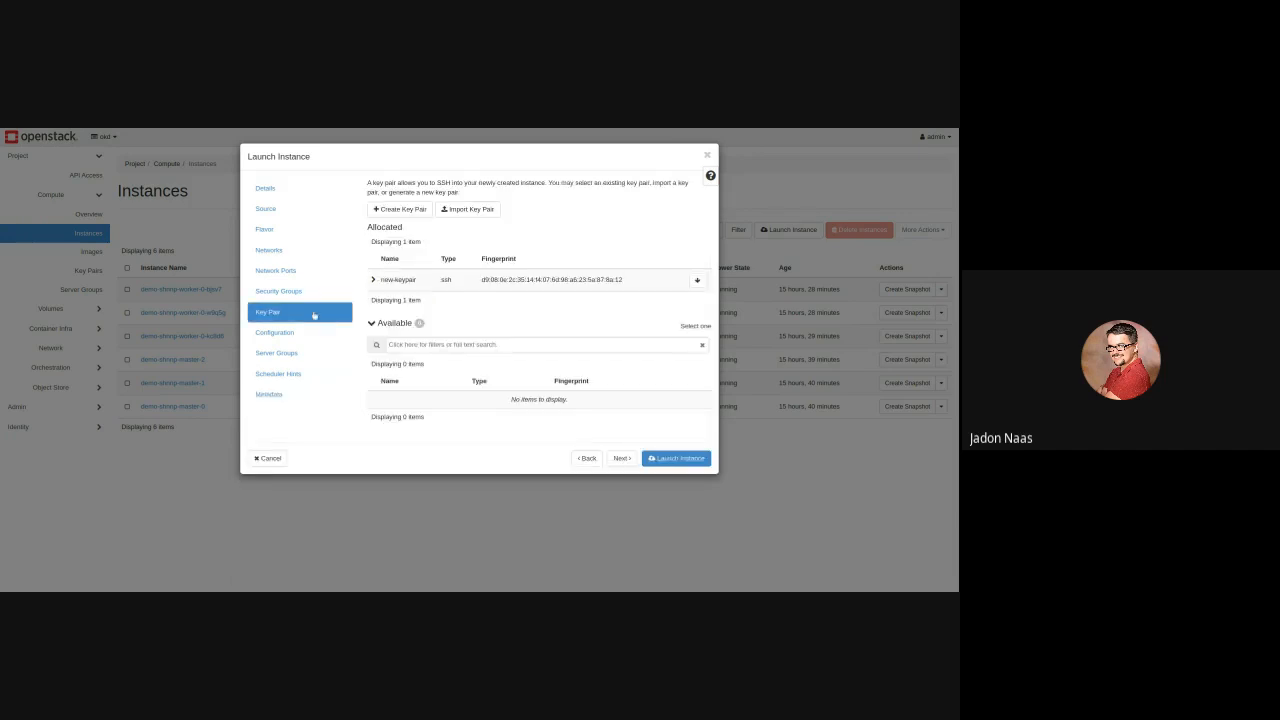
{"action": "left_click", "coordinate": [680, 461]}
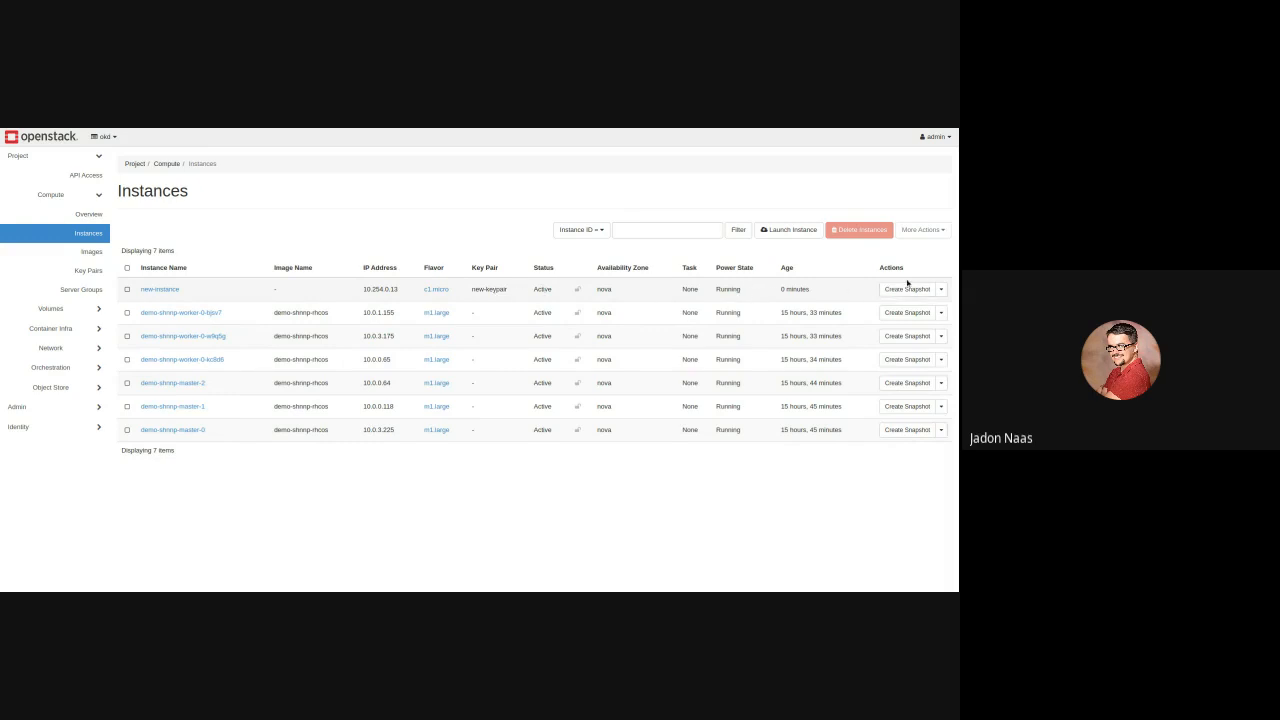
Allocate a floating IP from the External pool and associate it with new-instance's port 10.254.0.13
{"action": "left_click", "coordinate": [941, 289]}
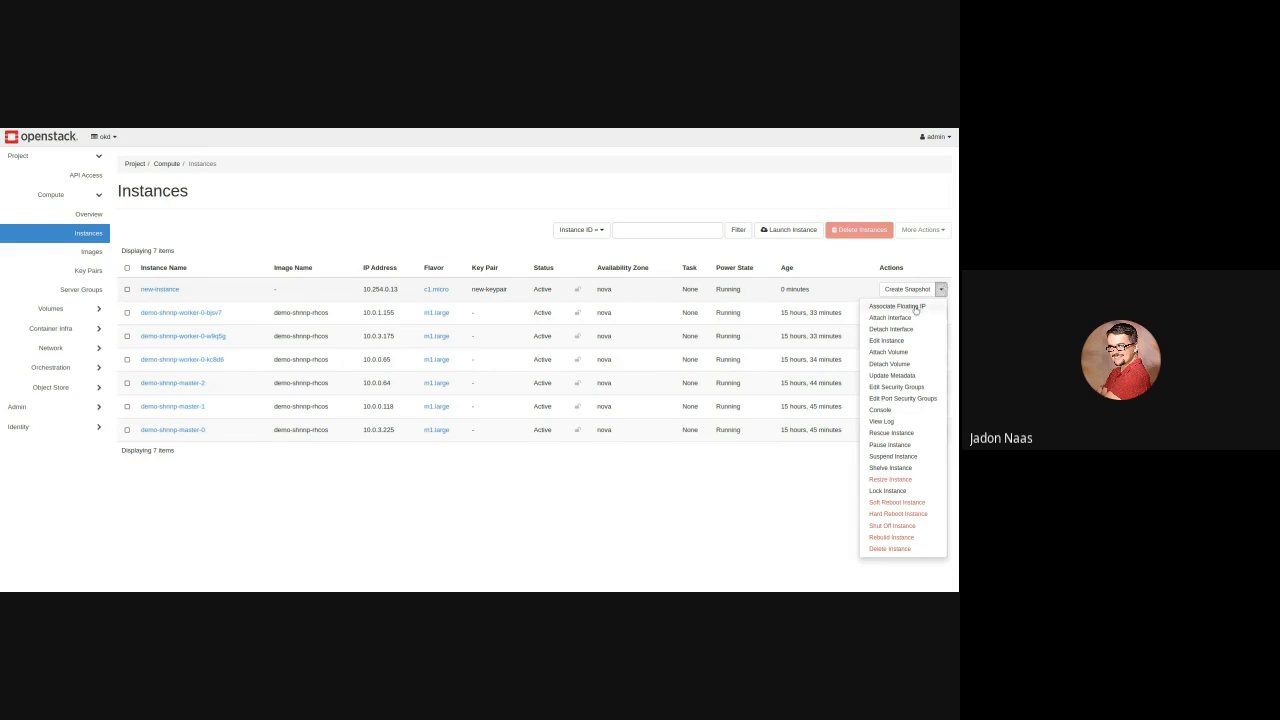
{"action": "left_click", "coordinate": [897, 306]}
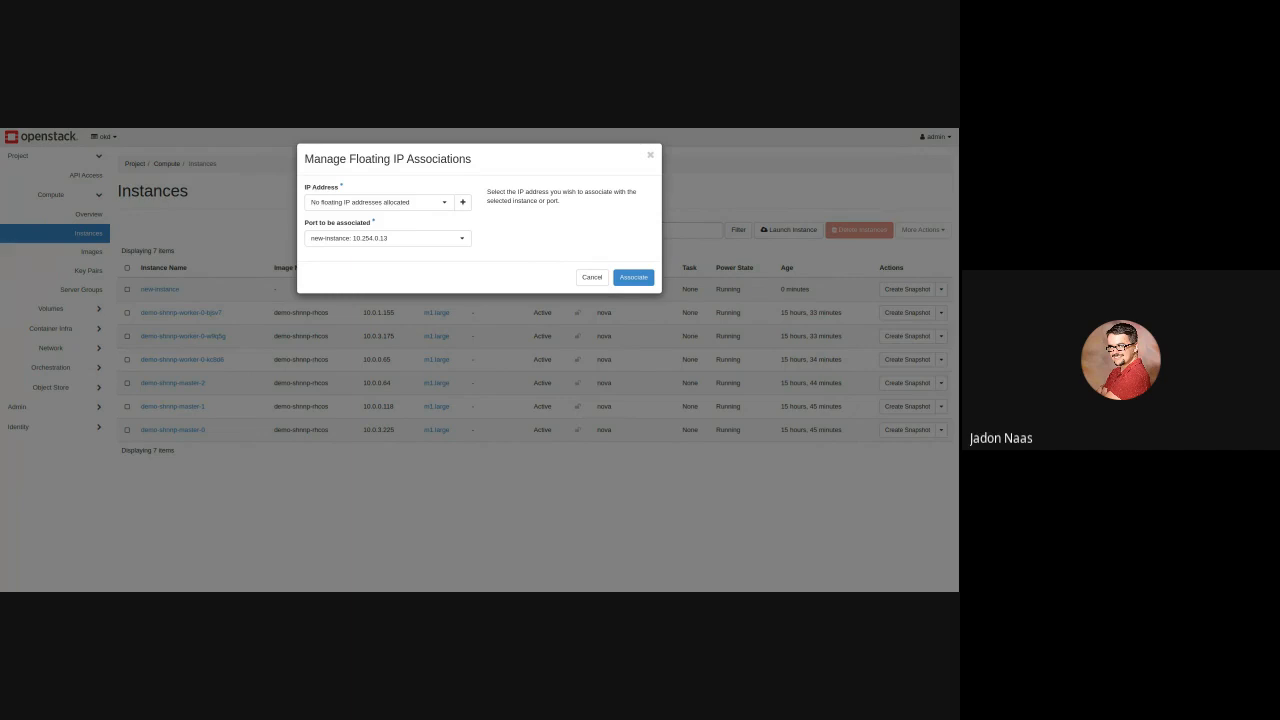
{"action": "left_click", "coordinate": [391, 207]}
{"action": "left_click", "coordinate": [400, 206]}
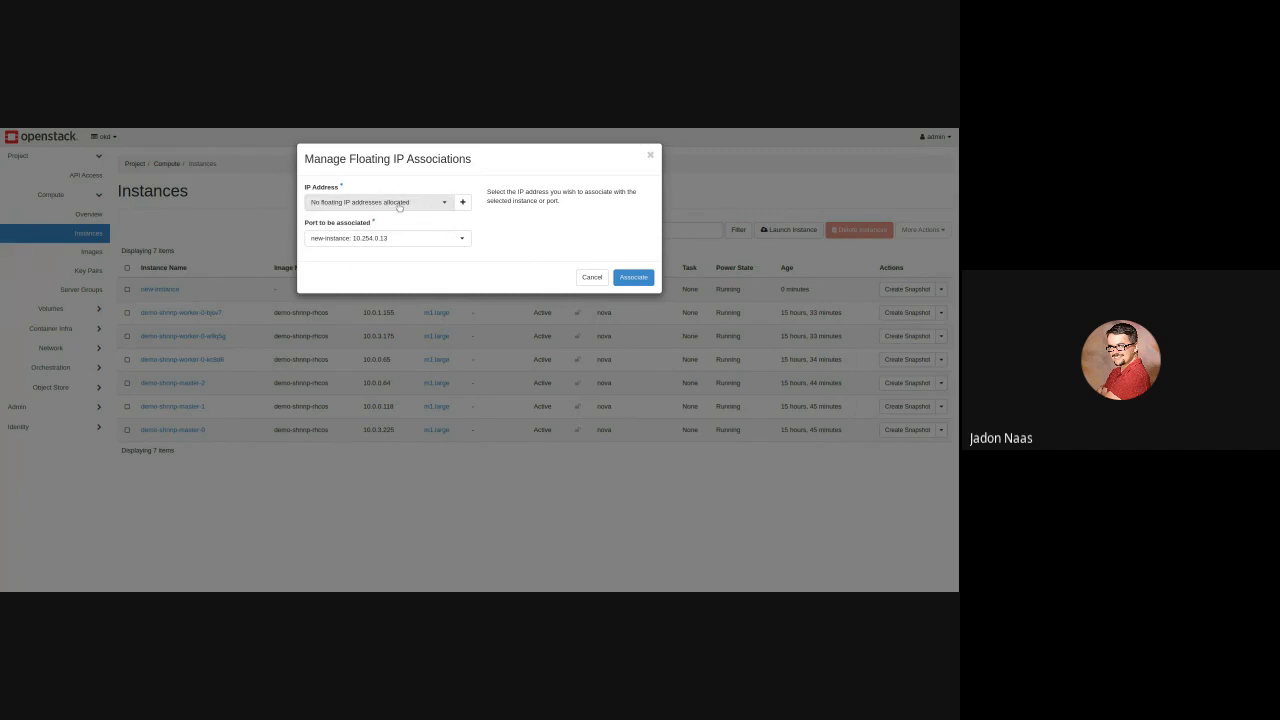
{"action": "left_click", "coordinate": [462, 203]}
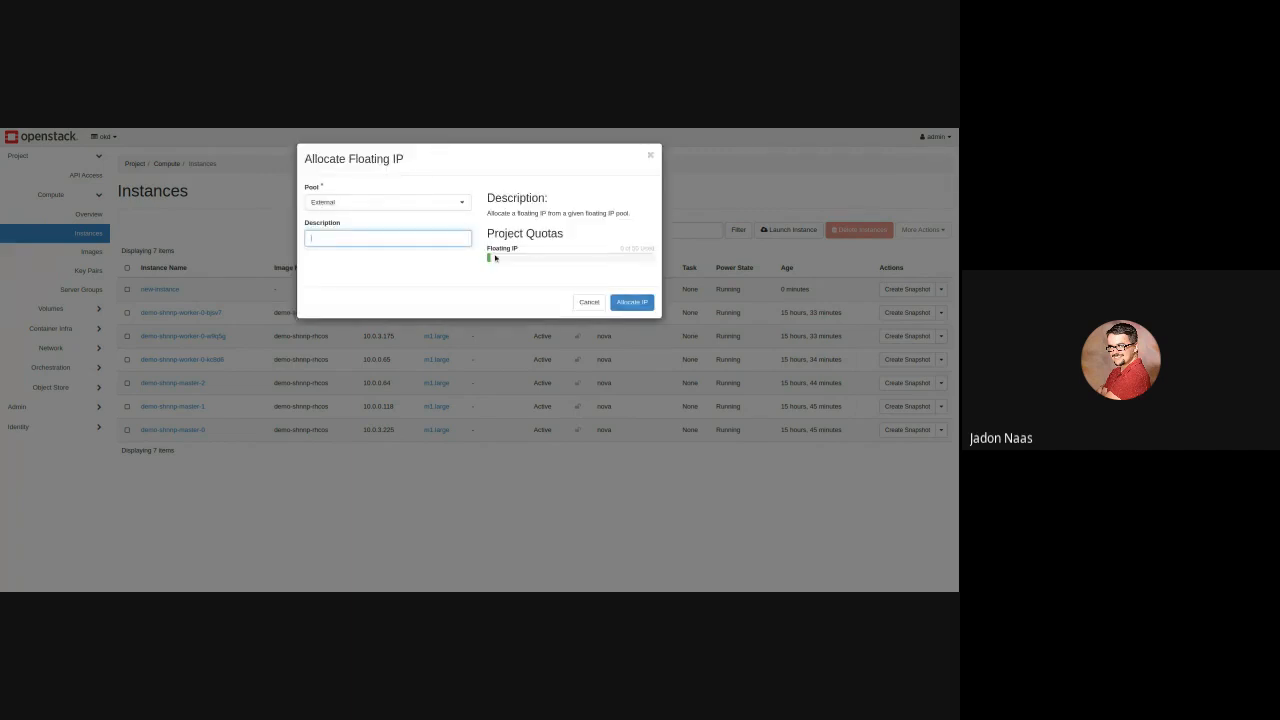
{"action": "left_click", "coordinate": [463, 206]}
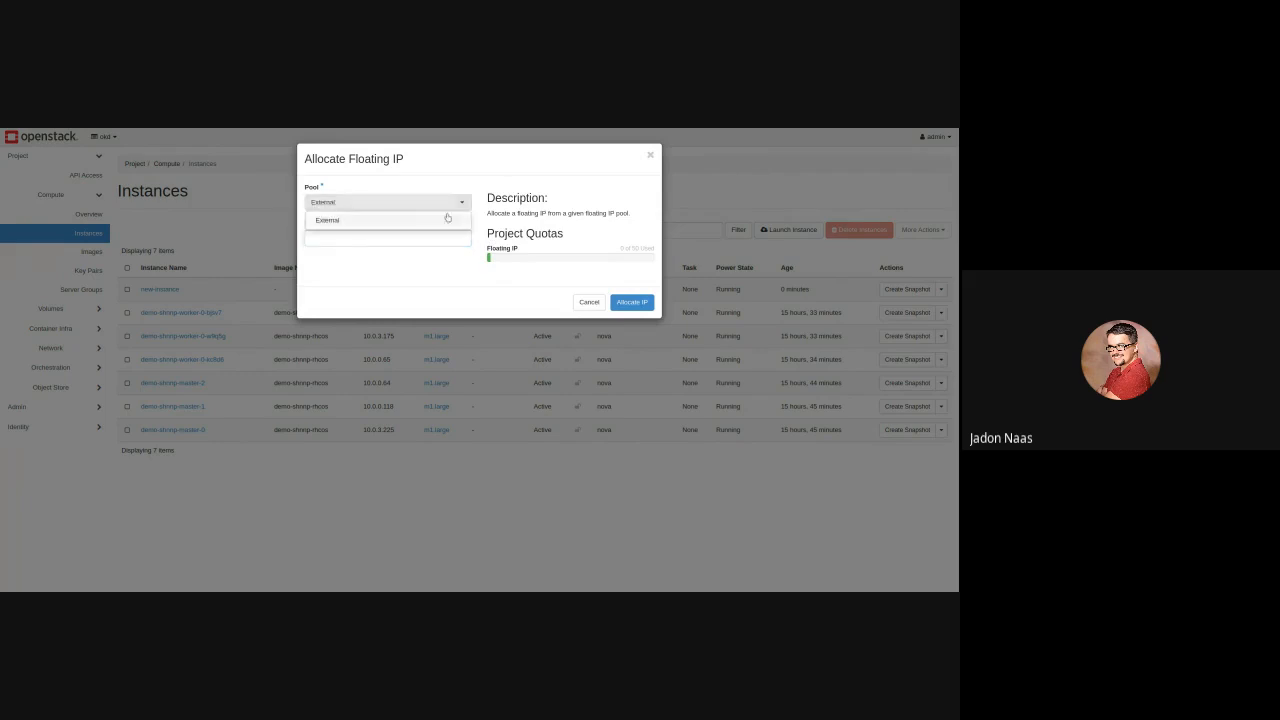
{"action": "left_click", "coordinate": [447, 218]}
{"action": "left_click", "coordinate": [631, 302]}
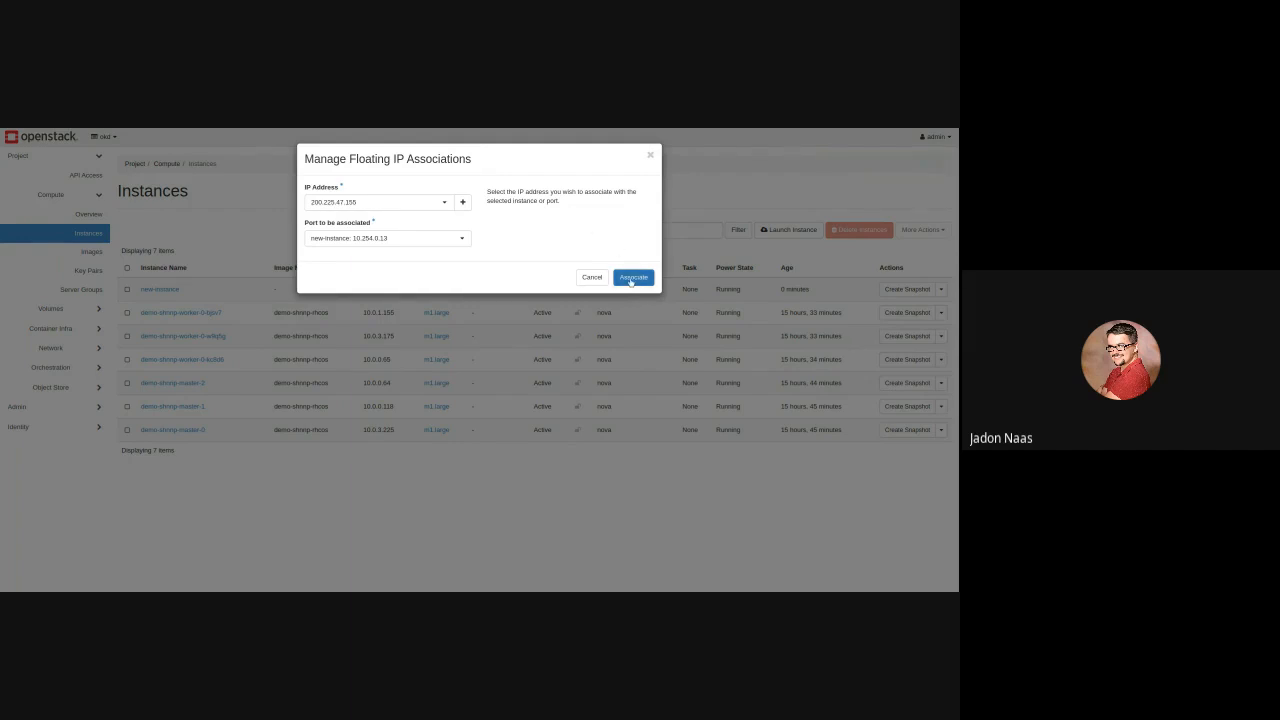
{"action": "left_click", "coordinate": [631, 280]}
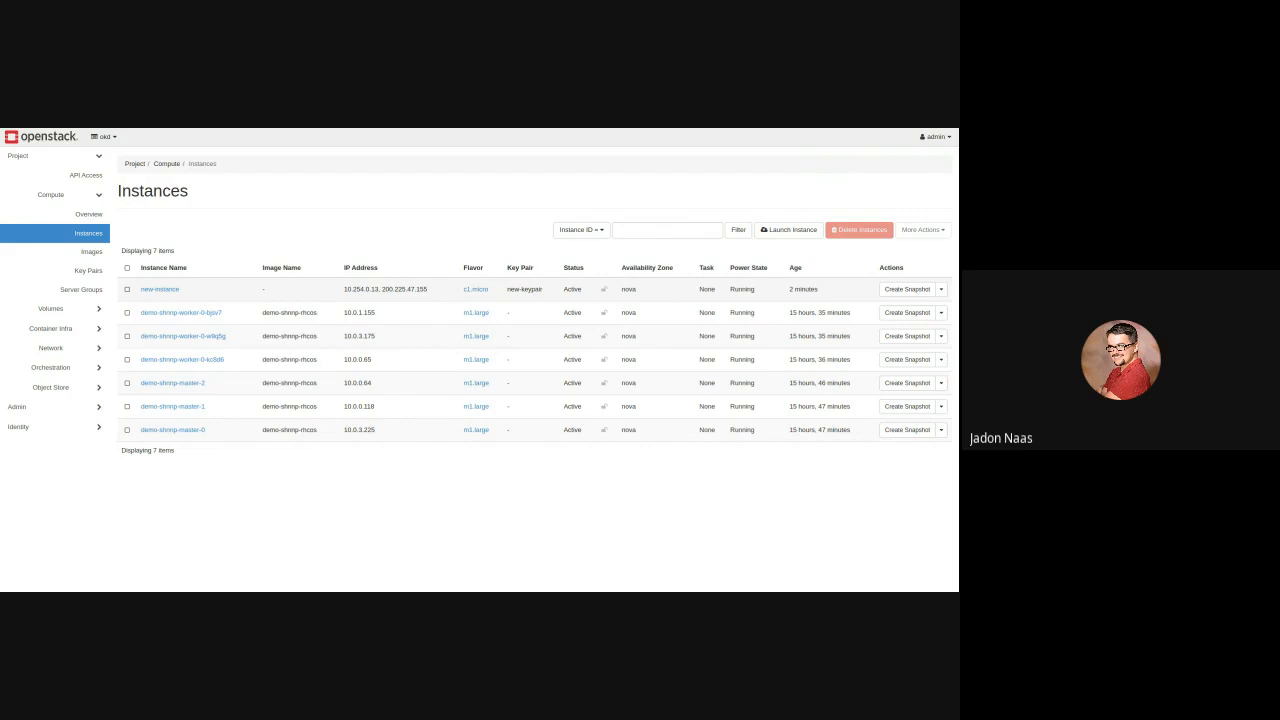
Copy new-instance's floating IP address, 200.225.47.155, from the instance list
{"action": "double_click", "coordinate": [390, 289]}
{"action": "key", "text": "ctrl+c"}
{"action": "left_click", "coordinate": [389, 289]}
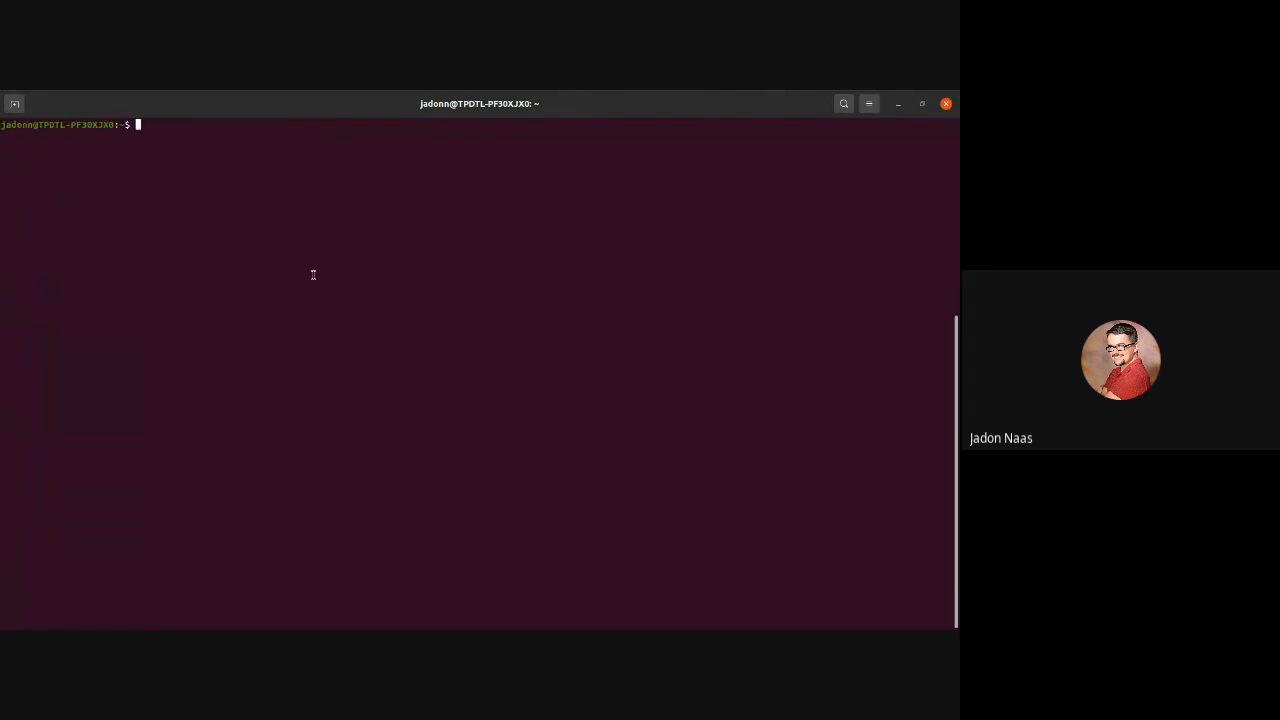
Switch to the terminal and enlarge its text by four zoom levels
{"action": "left_click", "coordinate": [869, 103]}
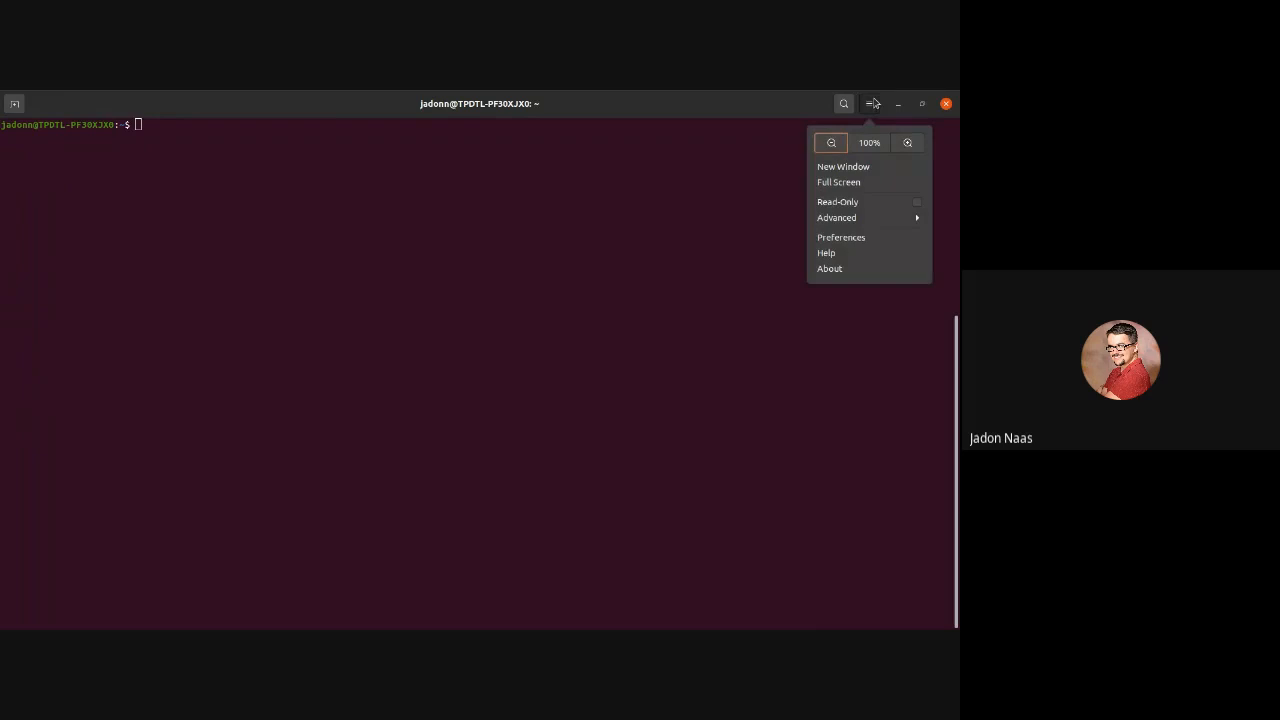
{"action": "left_click", "coordinate": [905, 145]}
{"action": "left_click", "coordinate": [879, 110]}
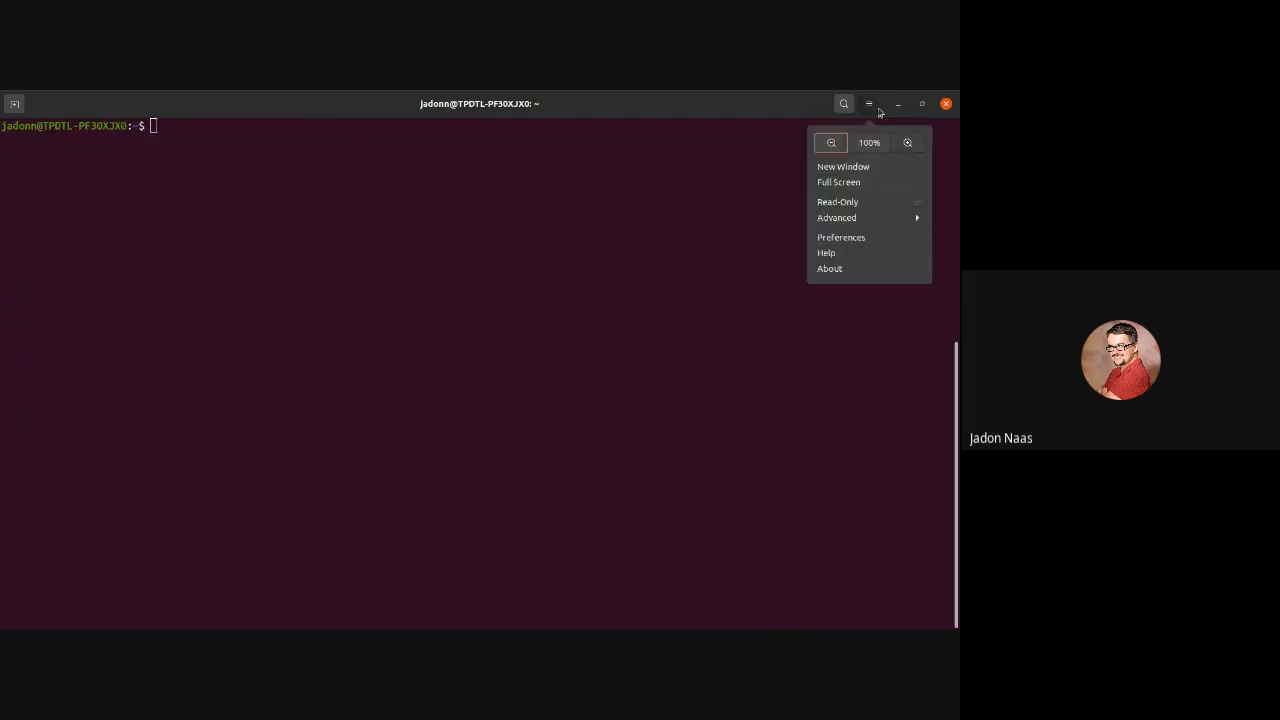
{"action": "left_click", "coordinate": [907, 142]}
{"action": "left_click", "coordinate": [871, 105]}
{"action": "left_click", "coordinate": [907, 142]}
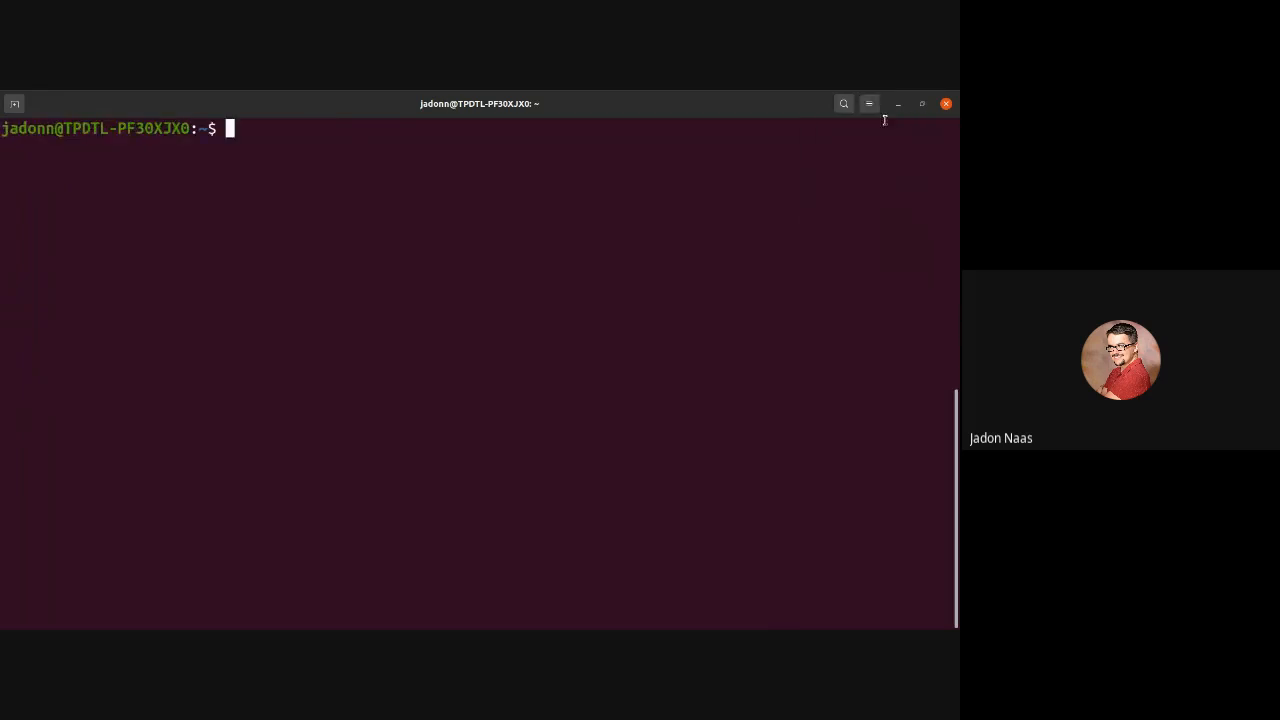
{"action": "left_click", "coordinate": [870, 105]}
{"action": "left_click", "coordinate": [906, 142]}
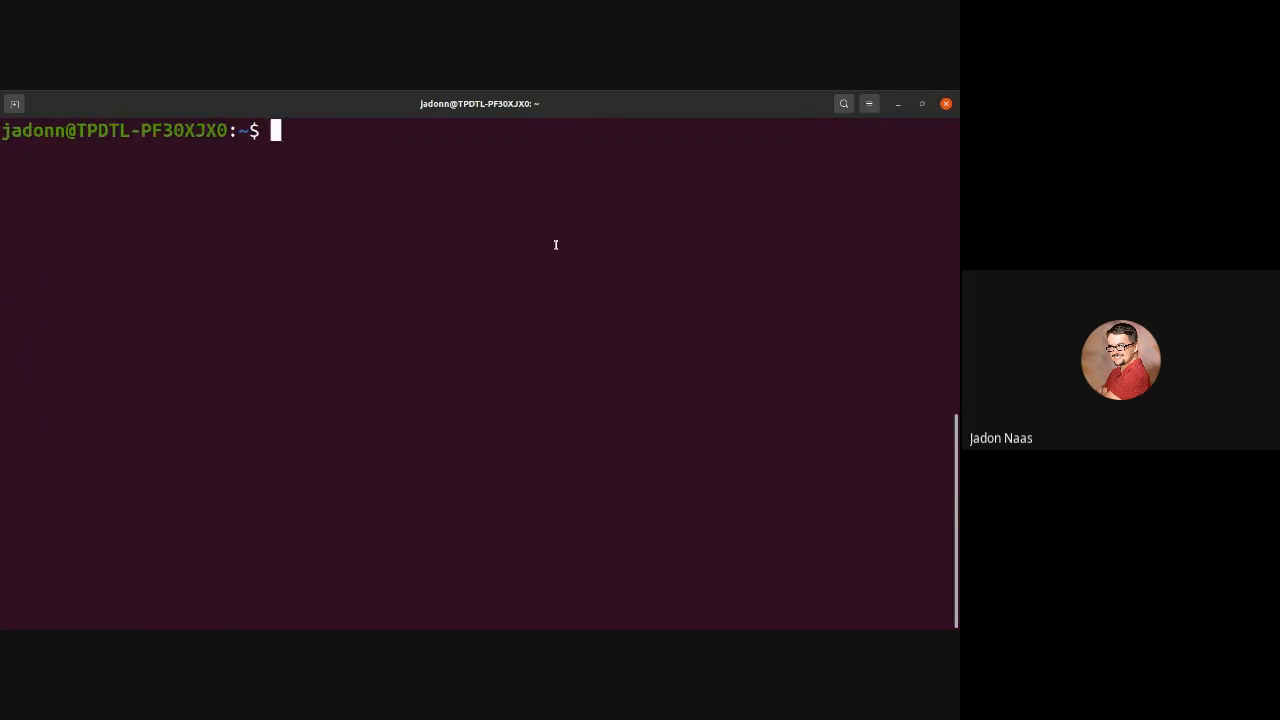
Connect over SSH as centos to 200.225.47.155 and accept the host's key fingerprint
{"action": "type", "text": "ssh centos@"}
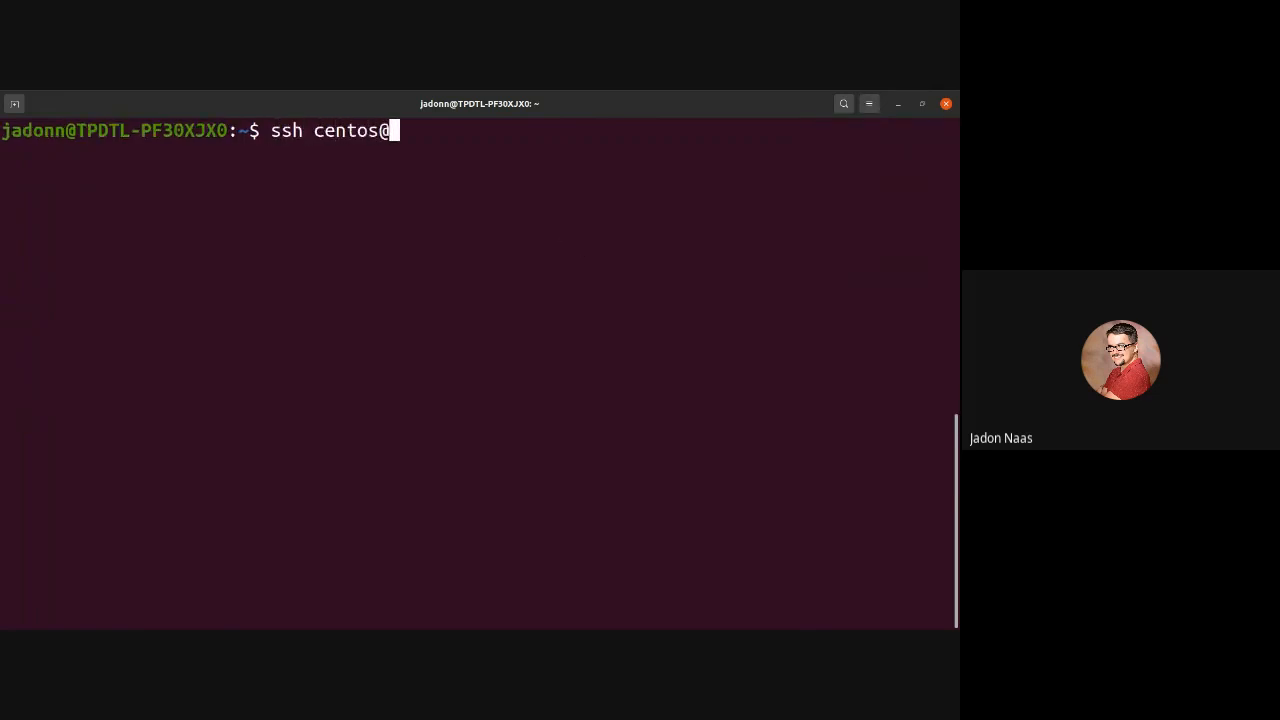
{"action": "key", "text": "ctrl+shift+v"}
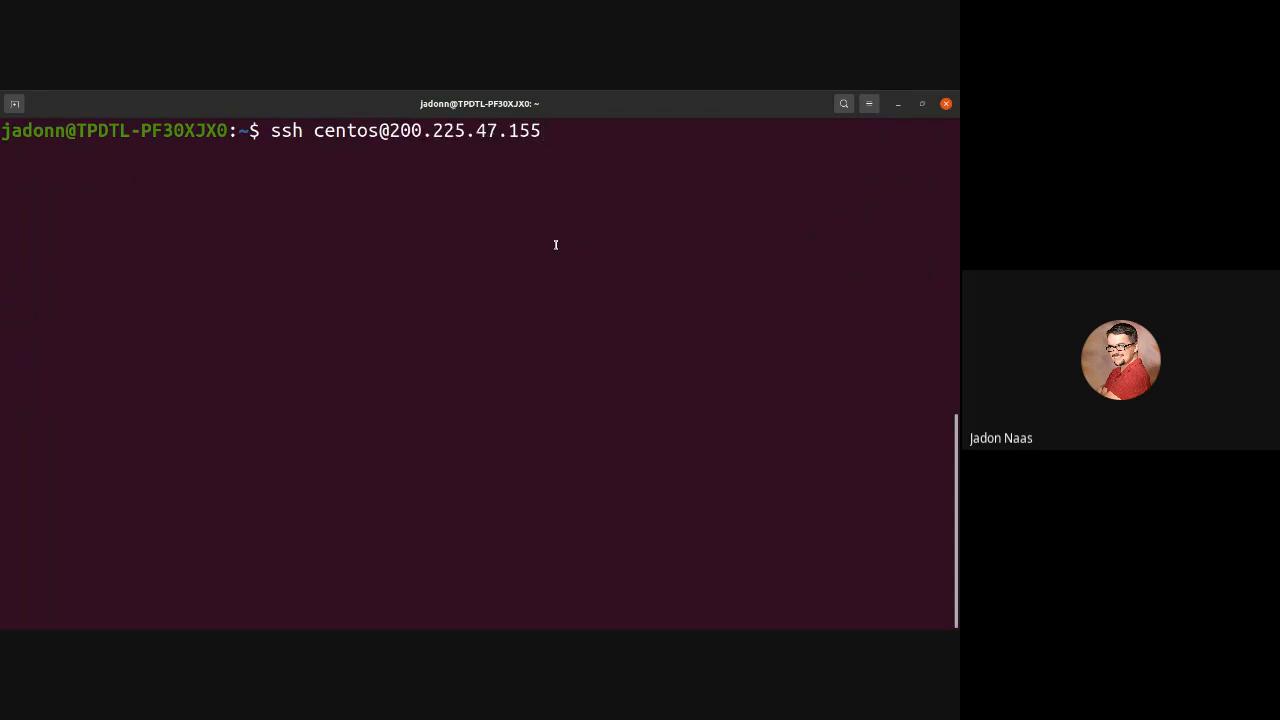
{"action": "key", "text": "Return"}
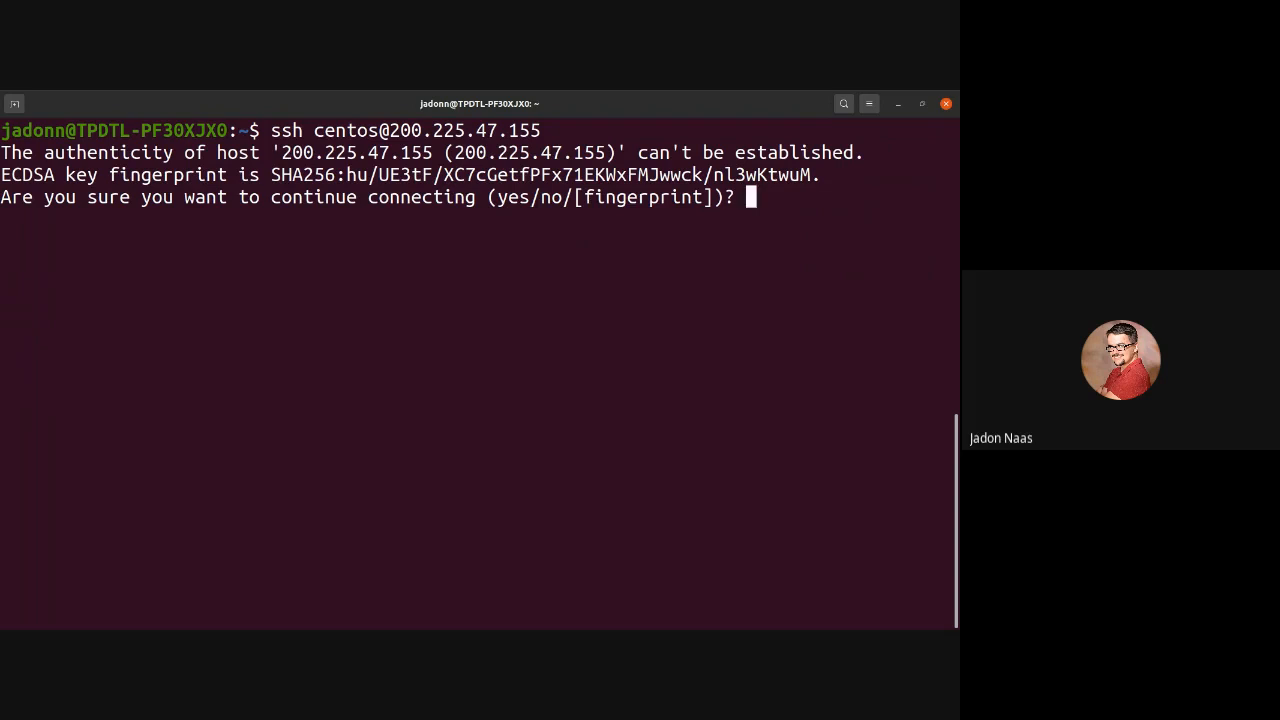
{"action": "type", "text": "yes"}
{"action": "key", "text": "Return"}
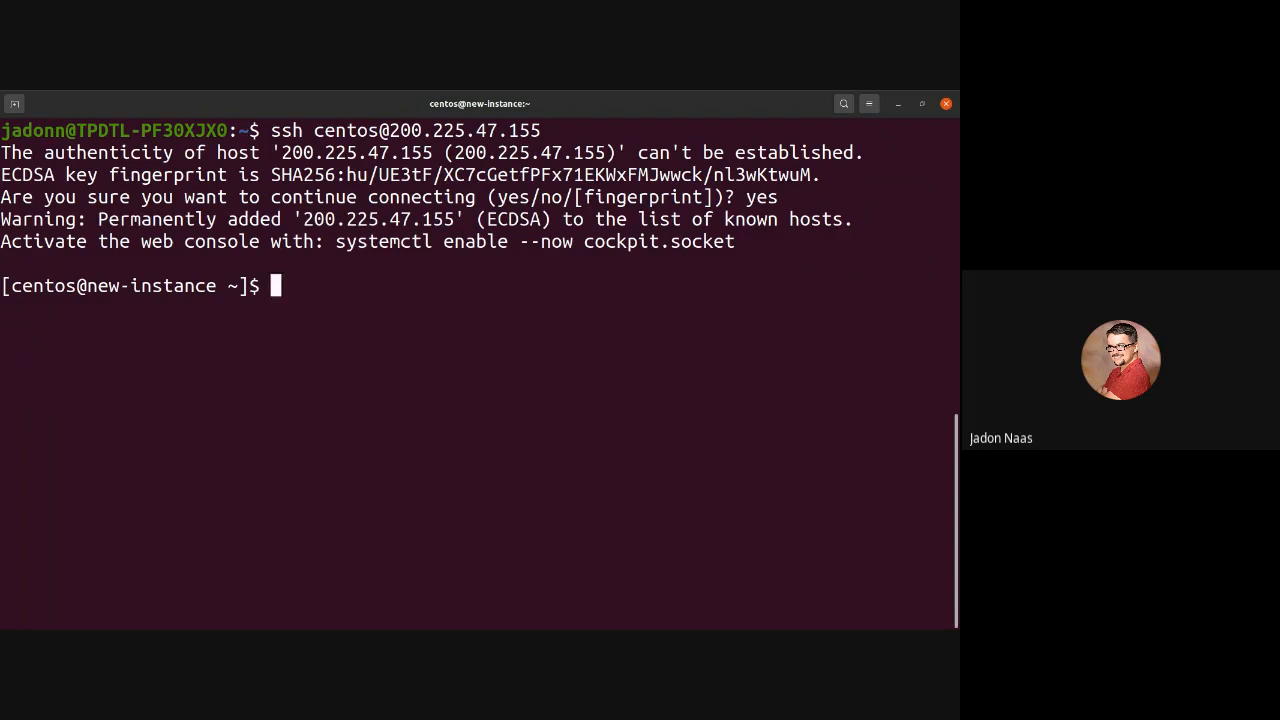
Check the instance's operating system release with cat /etc/redhat-release
{"action": "type", "text": "cat /etc/red"}
{"action": "key", "text": "Tab"}
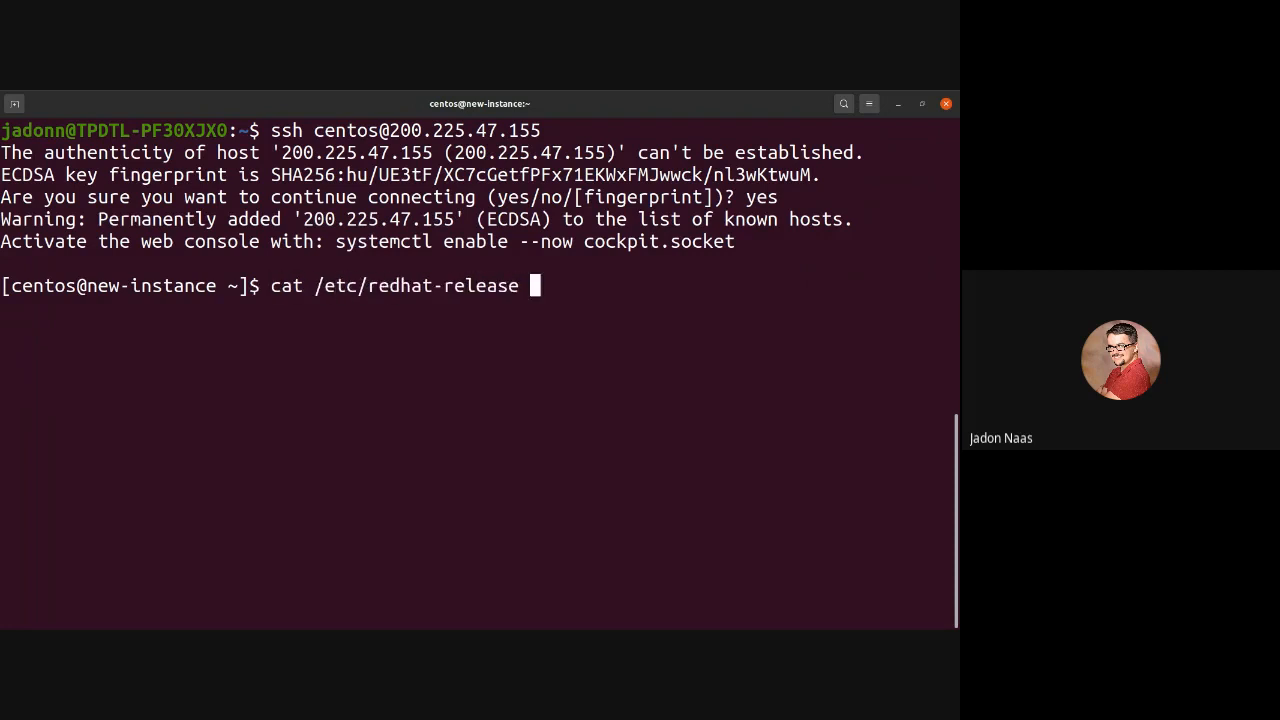
{"action": "key", "text": "Return"}
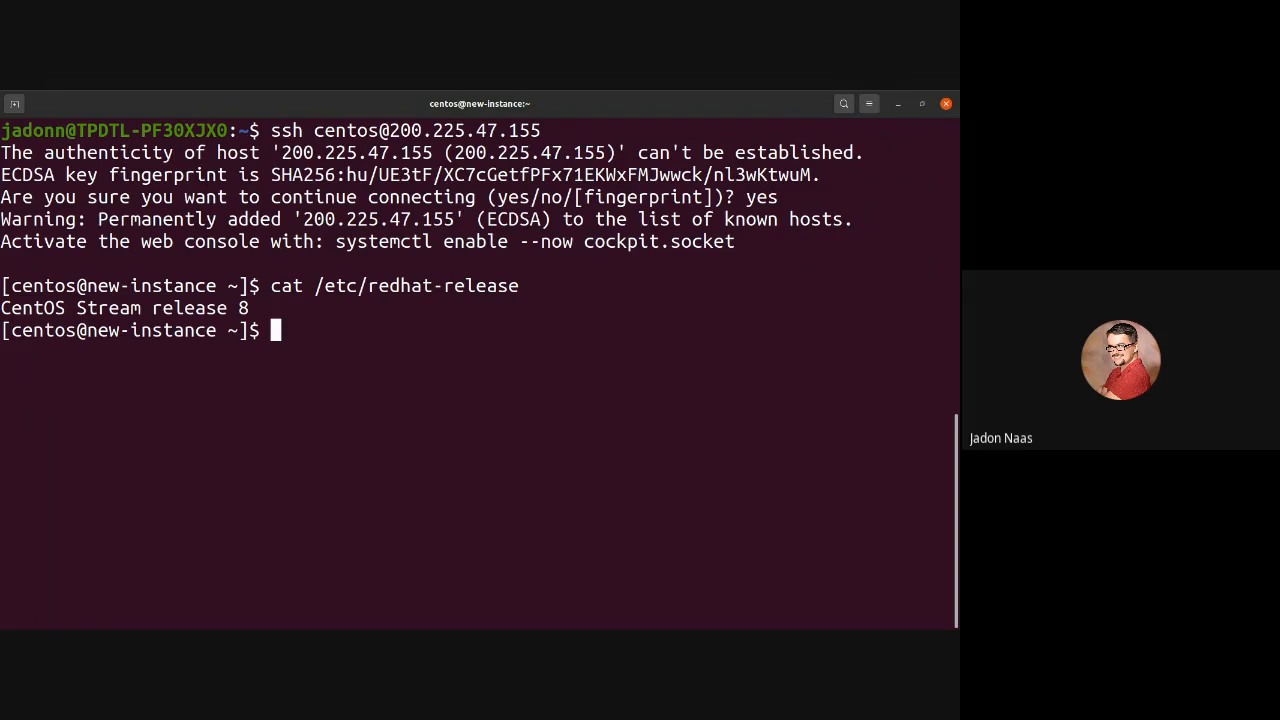
Switch back to the OpenStack dashboard and create a network security group named new-security-group
{"action": "key", "text": "alt+Tab"}
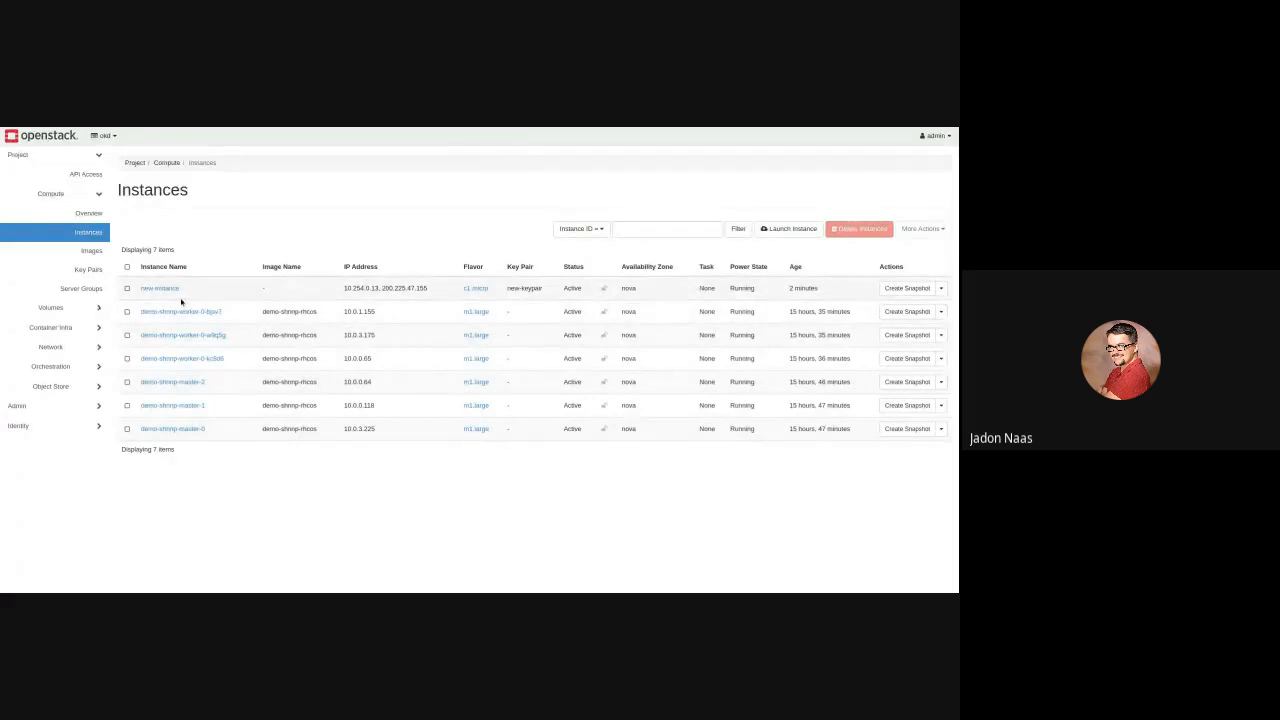
{"action": "left_click", "coordinate": [52, 347]}
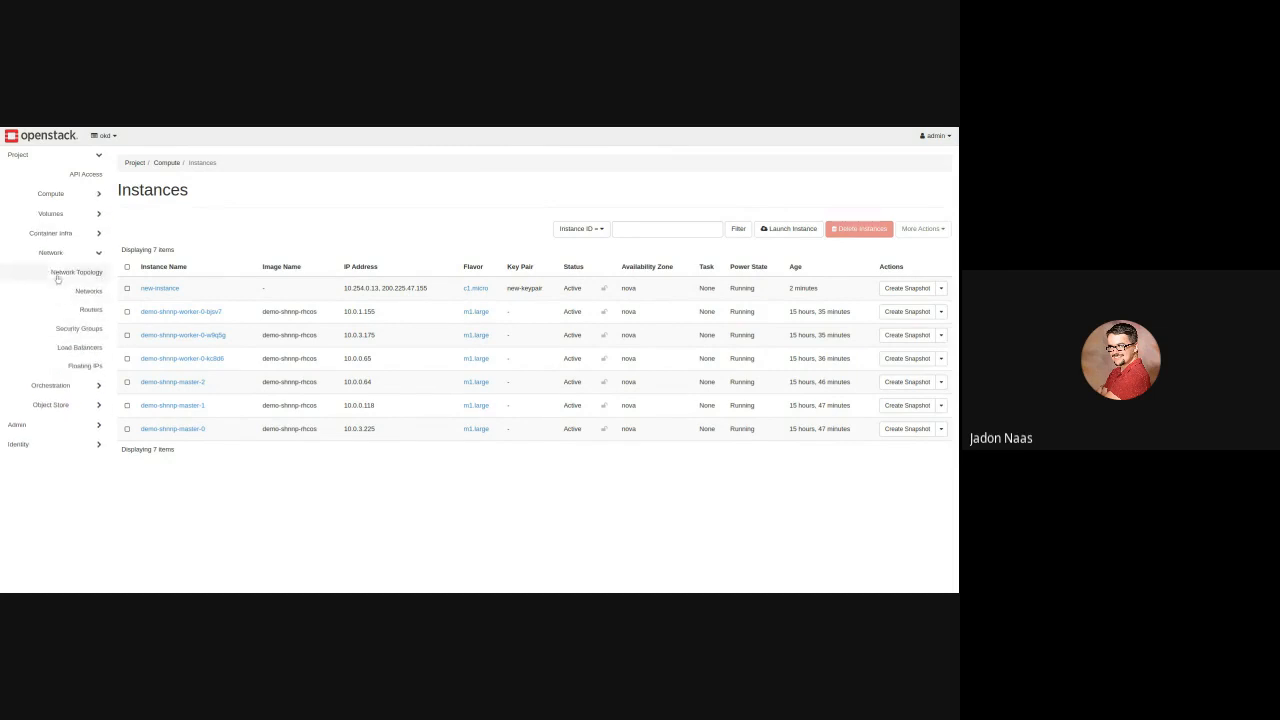
{"action": "left_click", "coordinate": [68, 330]}
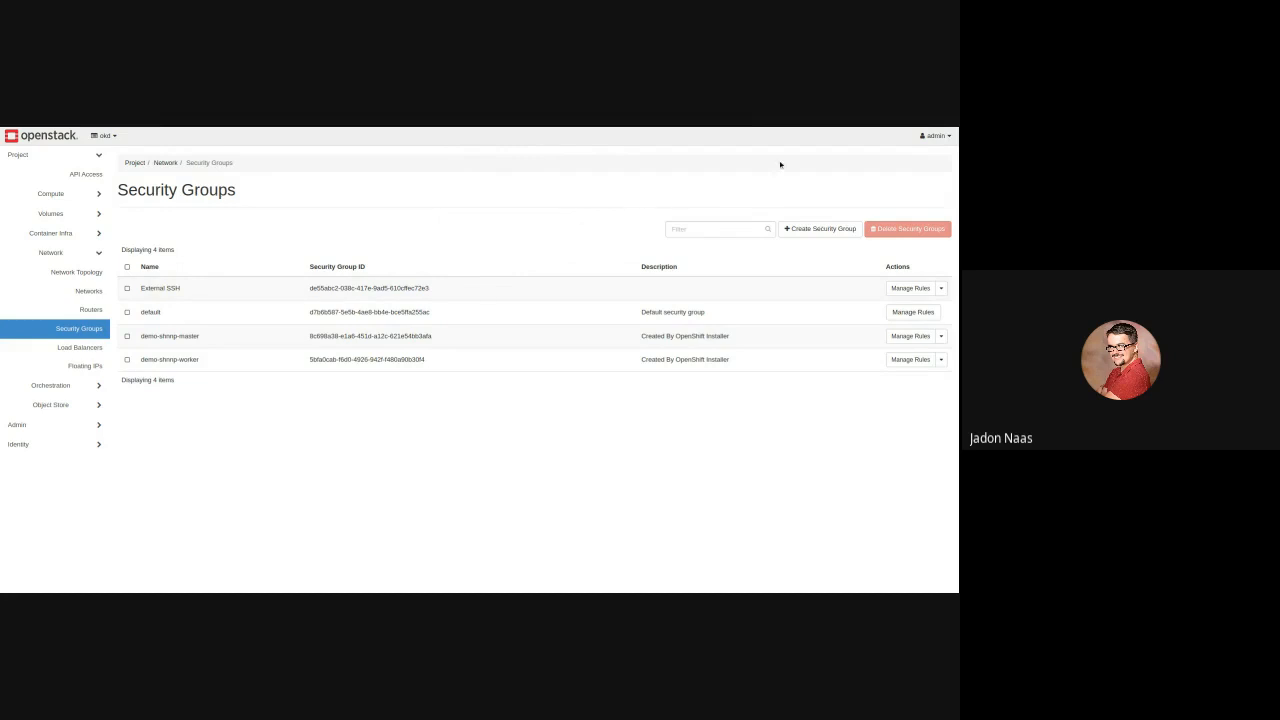
{"action": "left_click", "coordinate": [821, 230]}
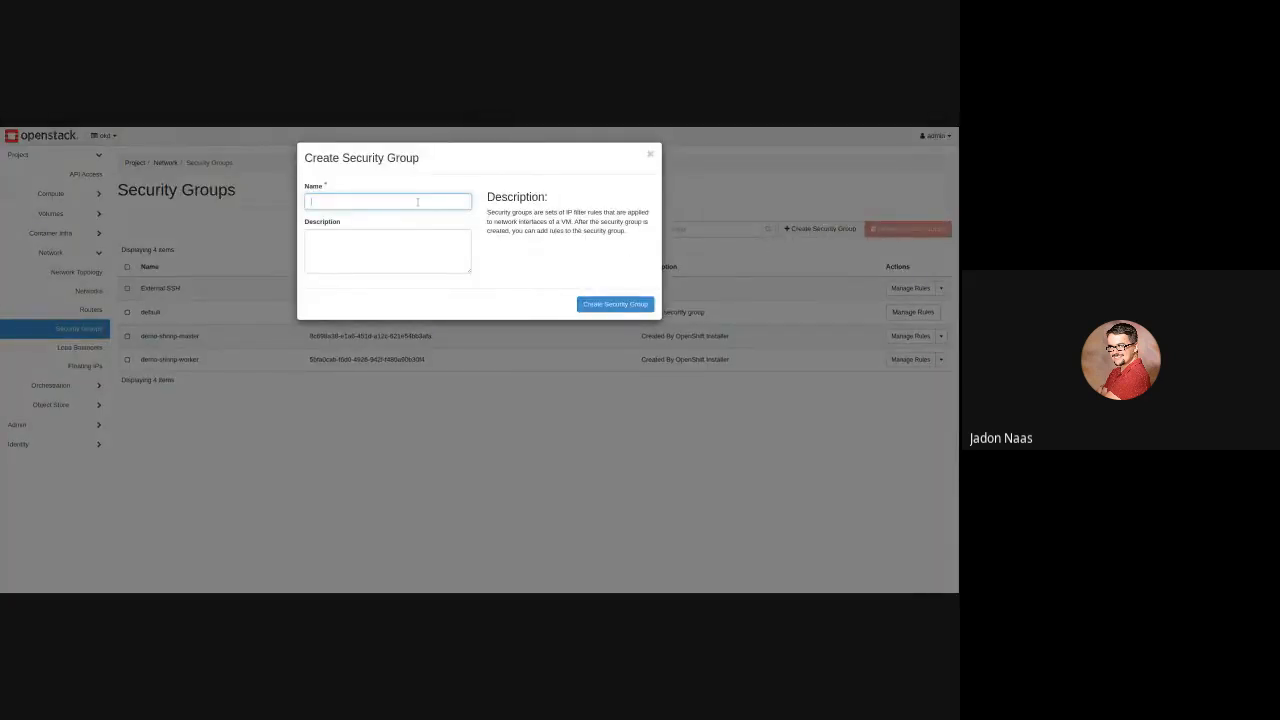
{"action": "type", "text": "new-security-group"}
{"action": "left_click", "coordinate": [614, 305]}
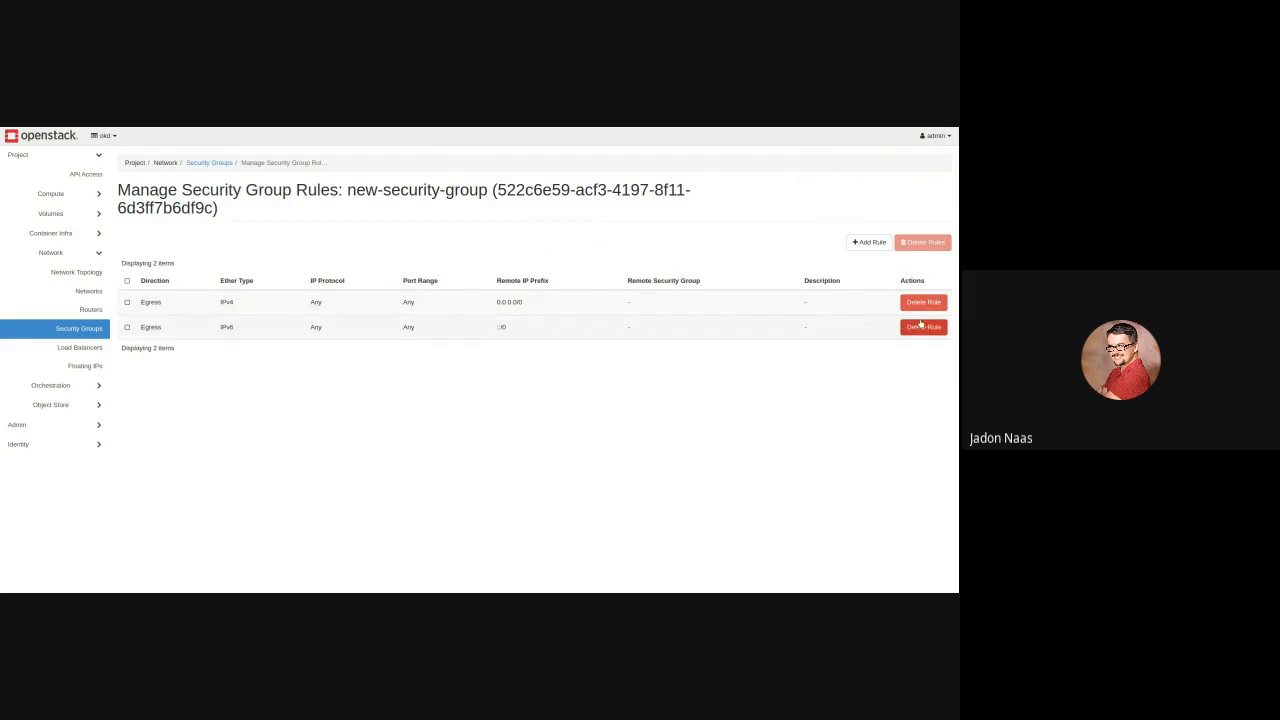
Start a new rule in new-security-group based on the predefined SSH rule
{"action": "left_click", "coordinate": [869, 242]}
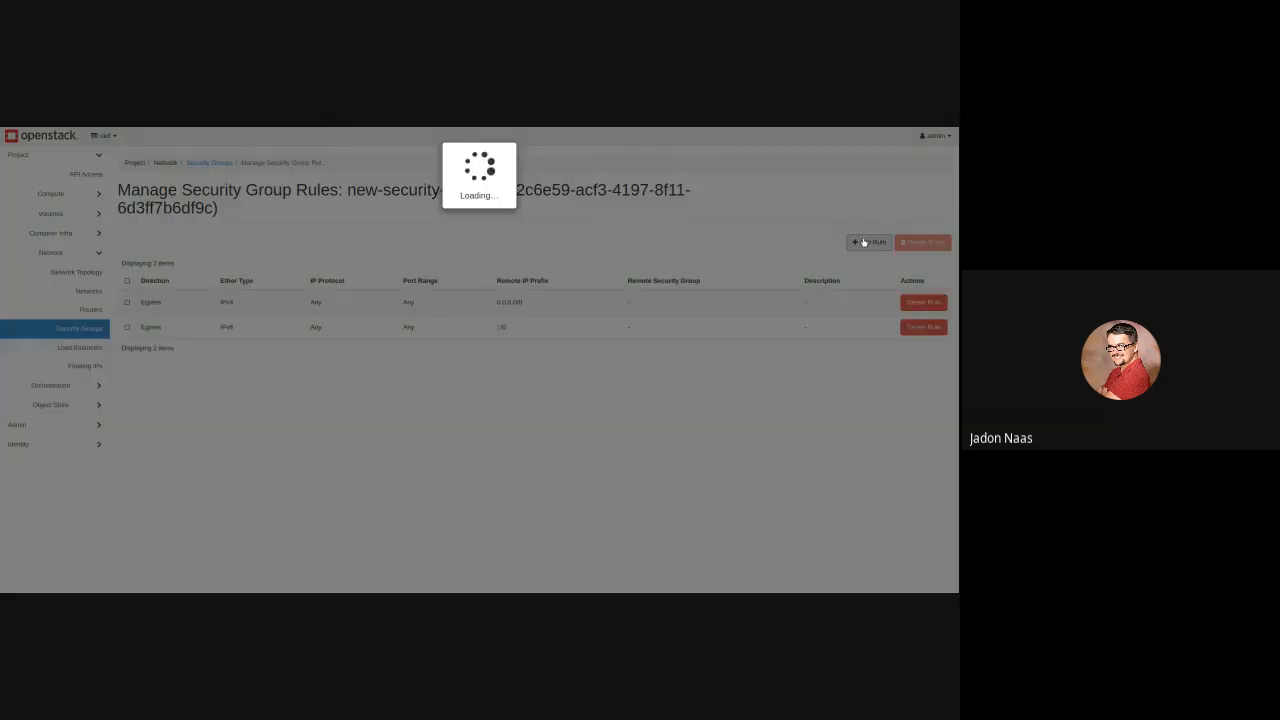
{"action": "left_click", "coordinate": [513, 305]}
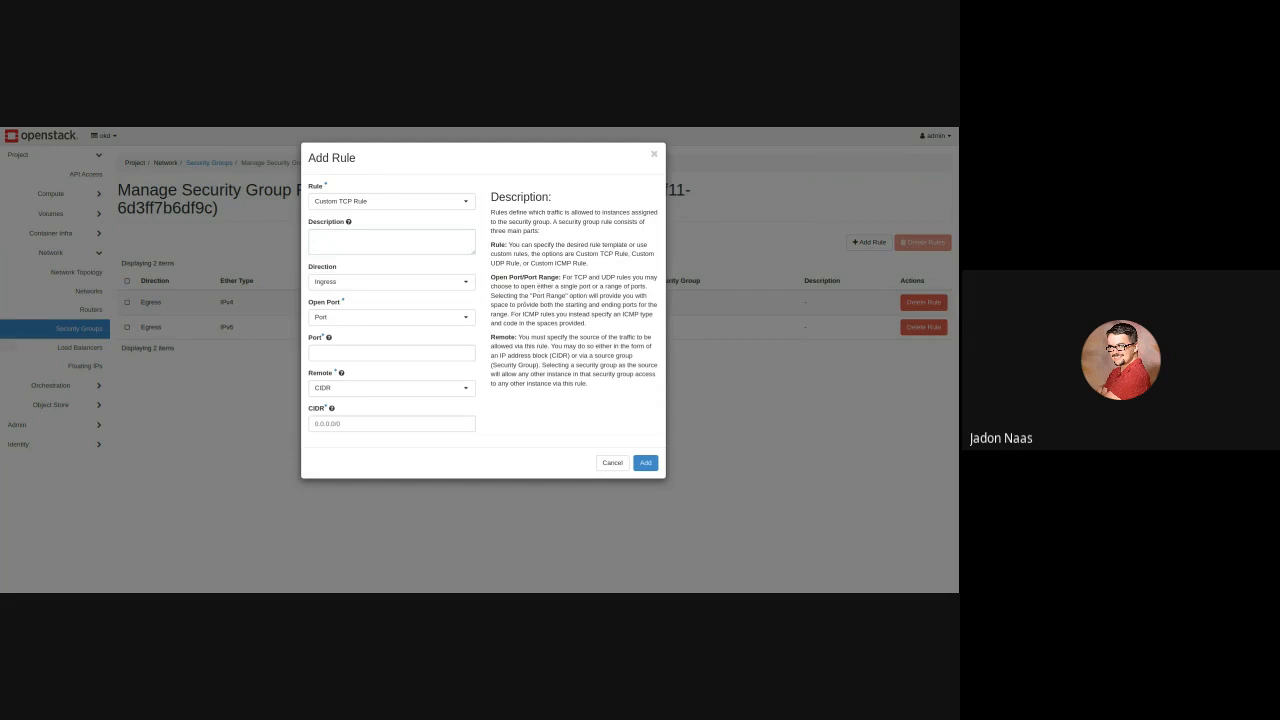
{"action": "mouse_move", "coordinate": [329, 338]}
{"action": "left_click", "coordinate": [412, 201]}
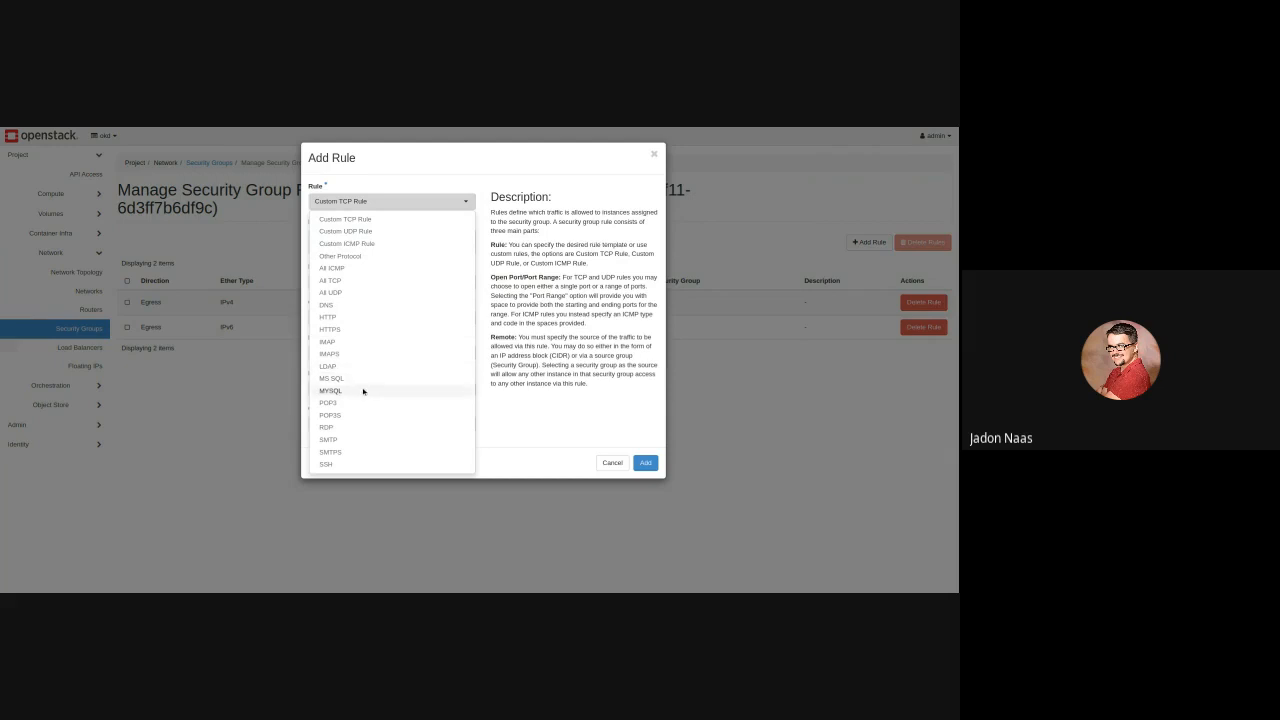
{"action": "left_click", "coordinate": [351, 465]}
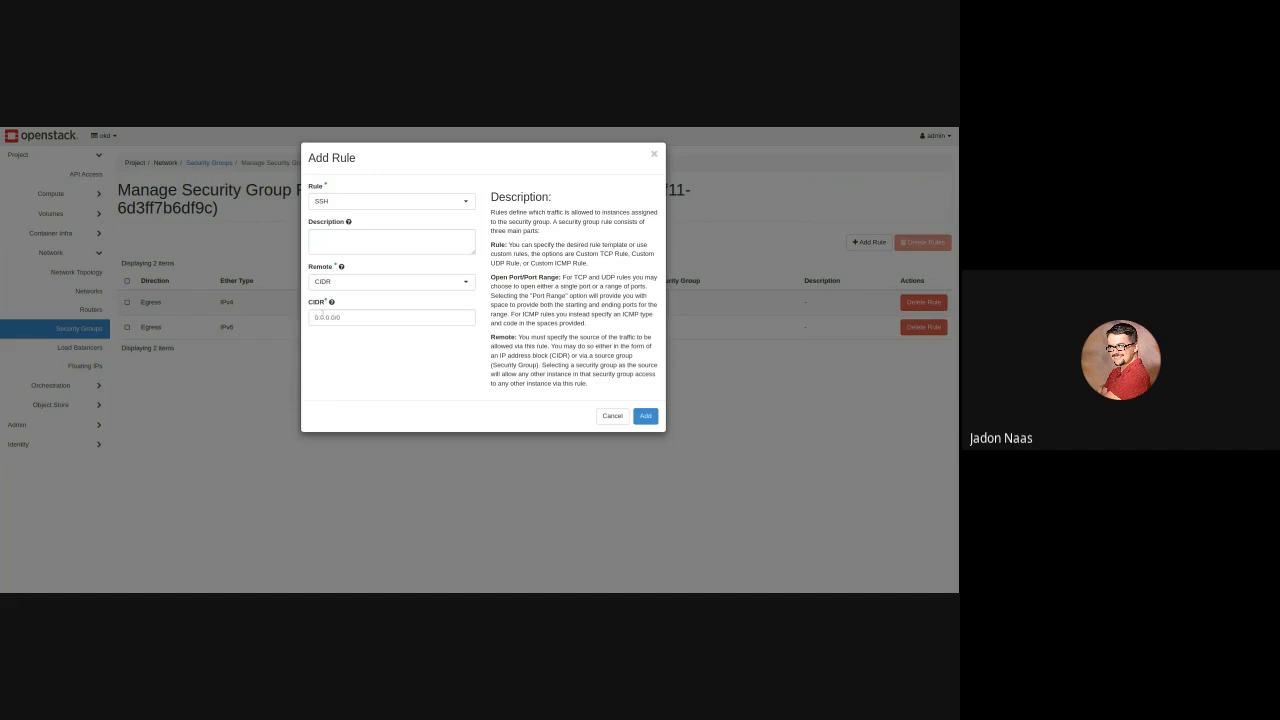
{"action": "left_click", "coordinate": [322, 316]}
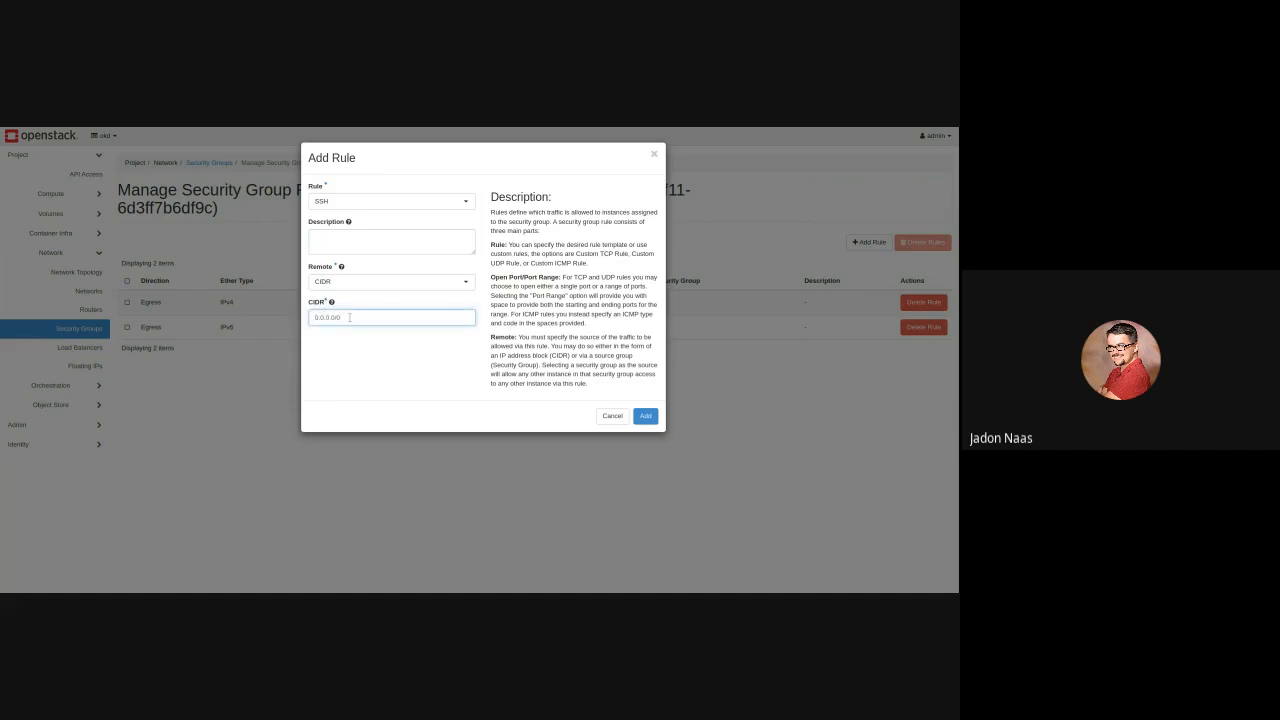
{"action": "left_click", "coordinate": [360, 286]}
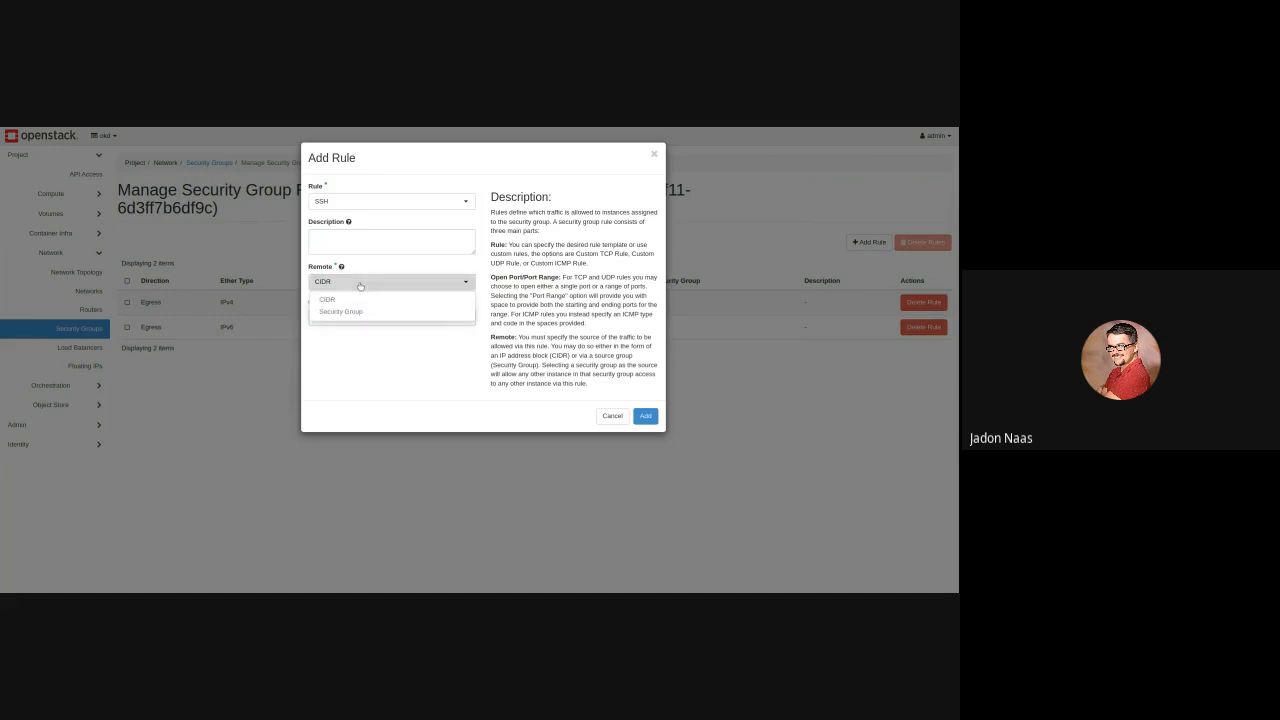
{"action": "left_click", "coordinate": [362, 312]}
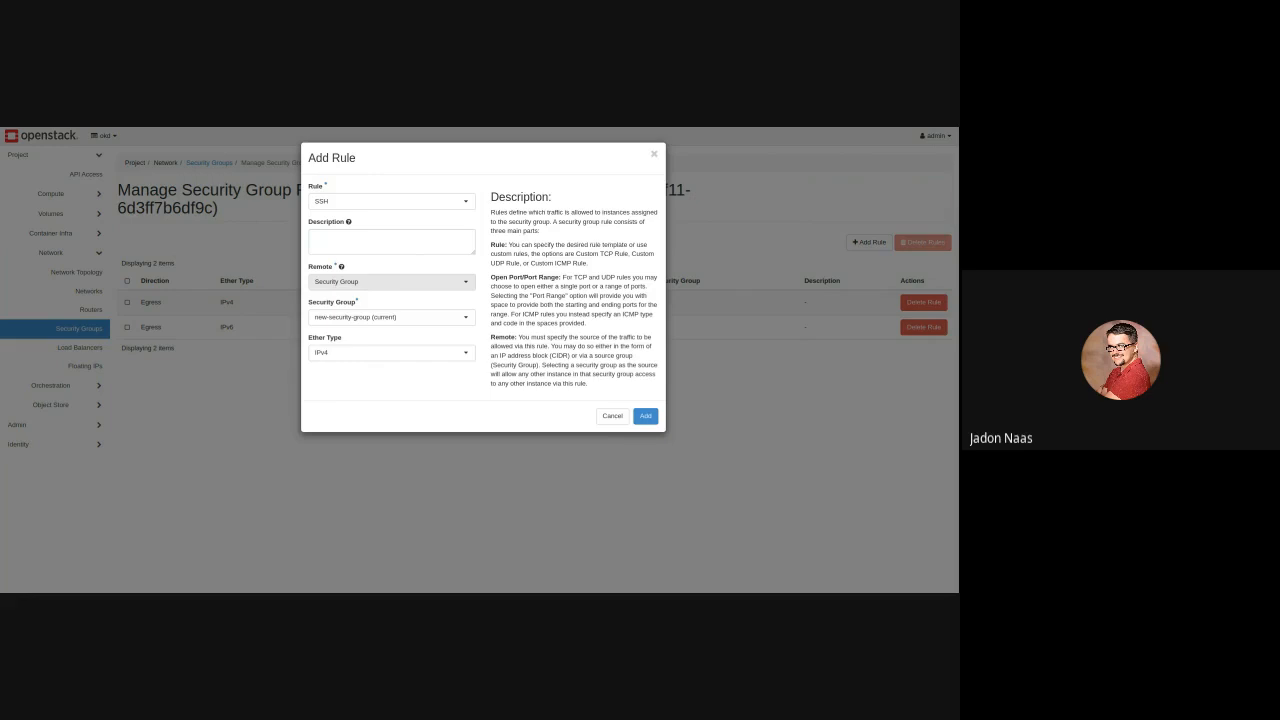
{"action": "left_click", "coordinate": [372, 282]}
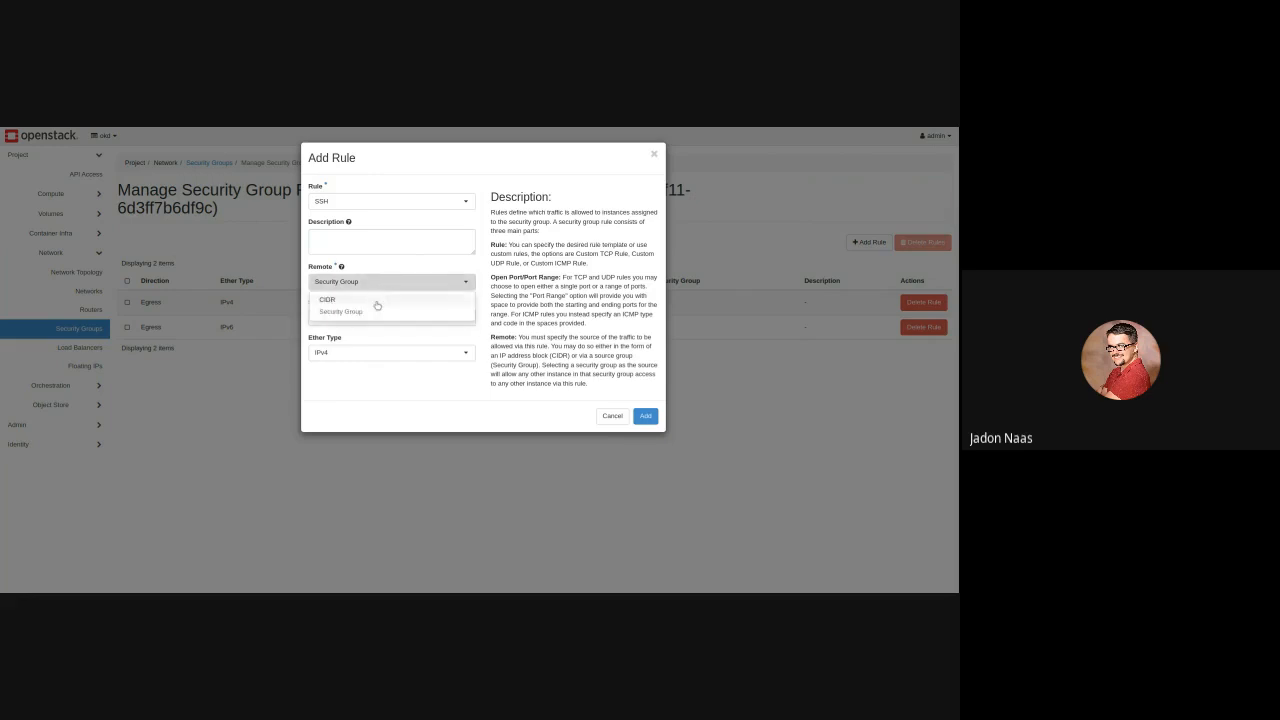
{"action": "left_click", "coordinate": [375, 299]}
Keep the default 0.0.0.0/0 CIDR as the rule's remote source and add the SSH rule
{"action": "left_click", "coordinate": [379, 319]}
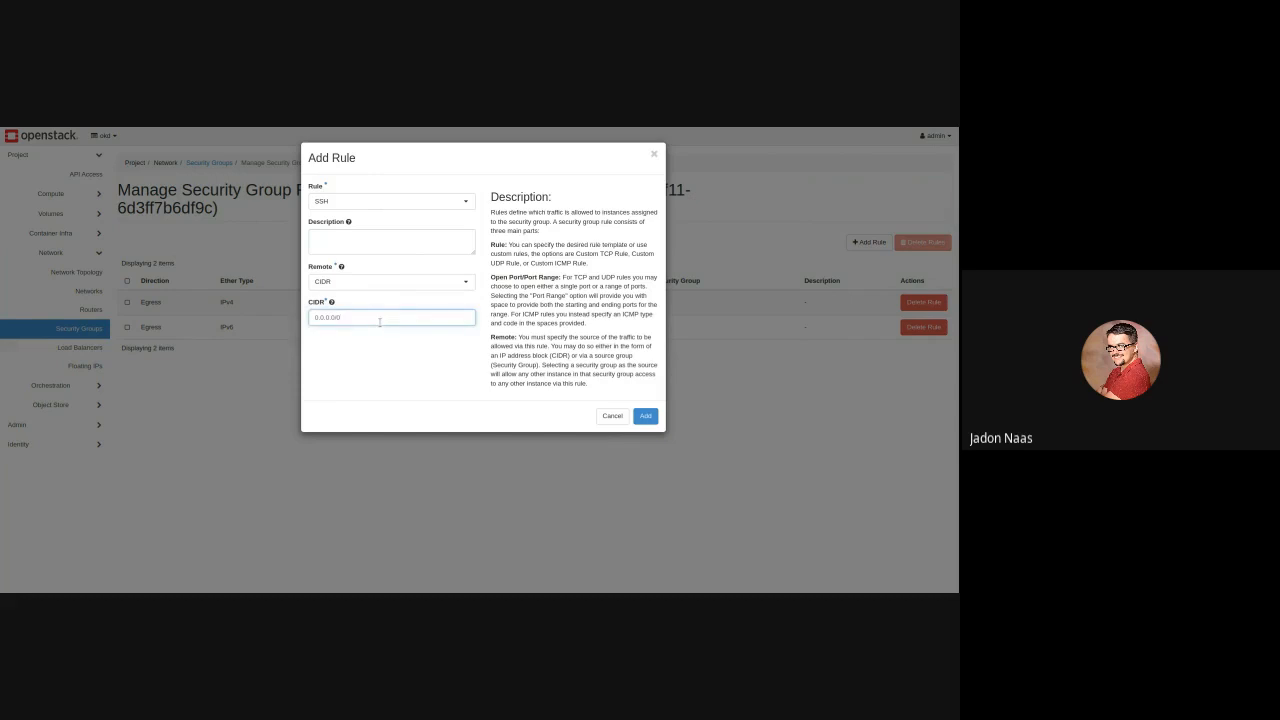
{"action": "mouse_move", "coordinate": [331, 303]}
{"action": "left_click", "coordinate": [380, 340]}
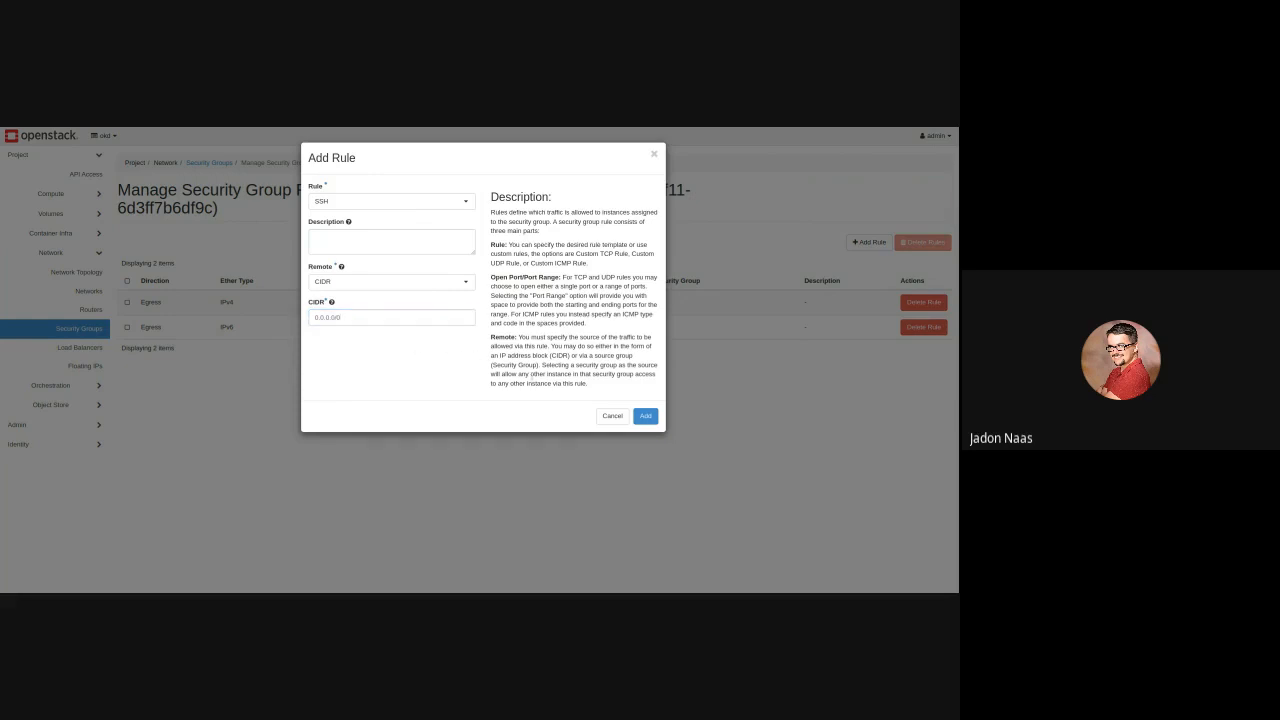
{"action": "left_click", "coordinate": [645, 415]}
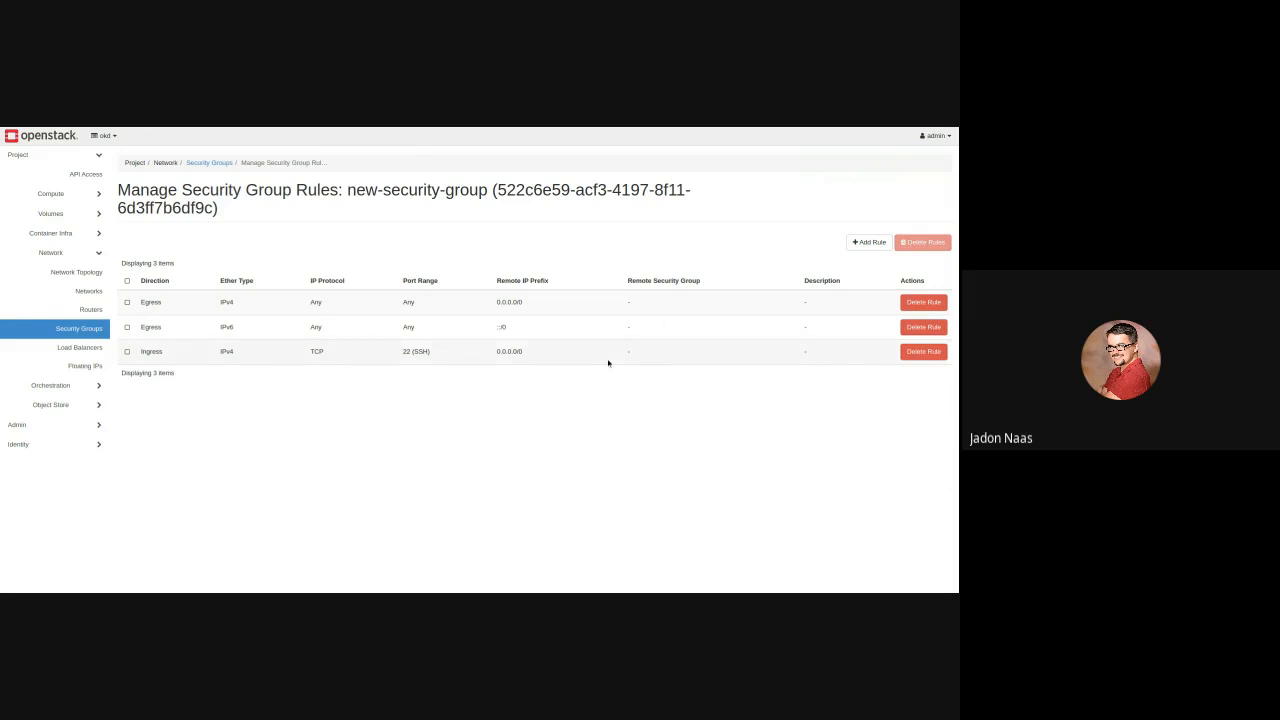
Edit new-instance's security groups to add new-security-group, remove External SSH and default, and save the change
{"action": "left_click", "coordinate": [76, 195]}
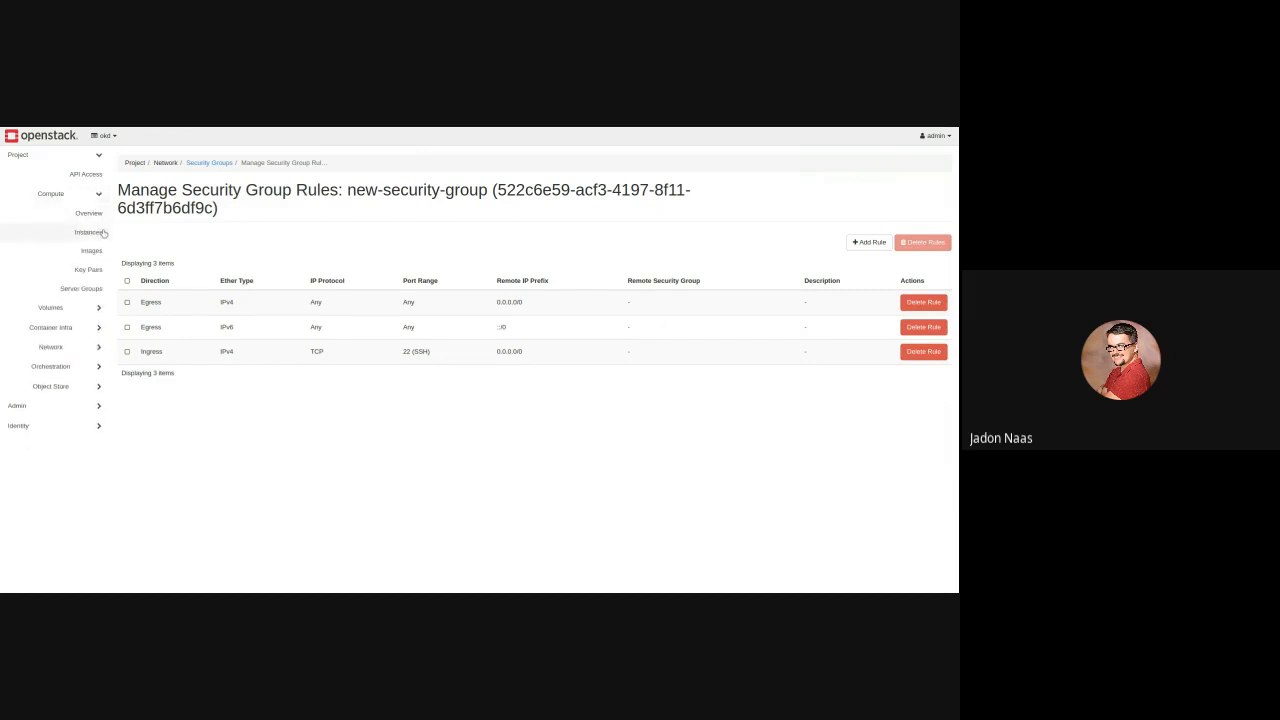
{"action": "left_click", "coordinate": [88, 232]}
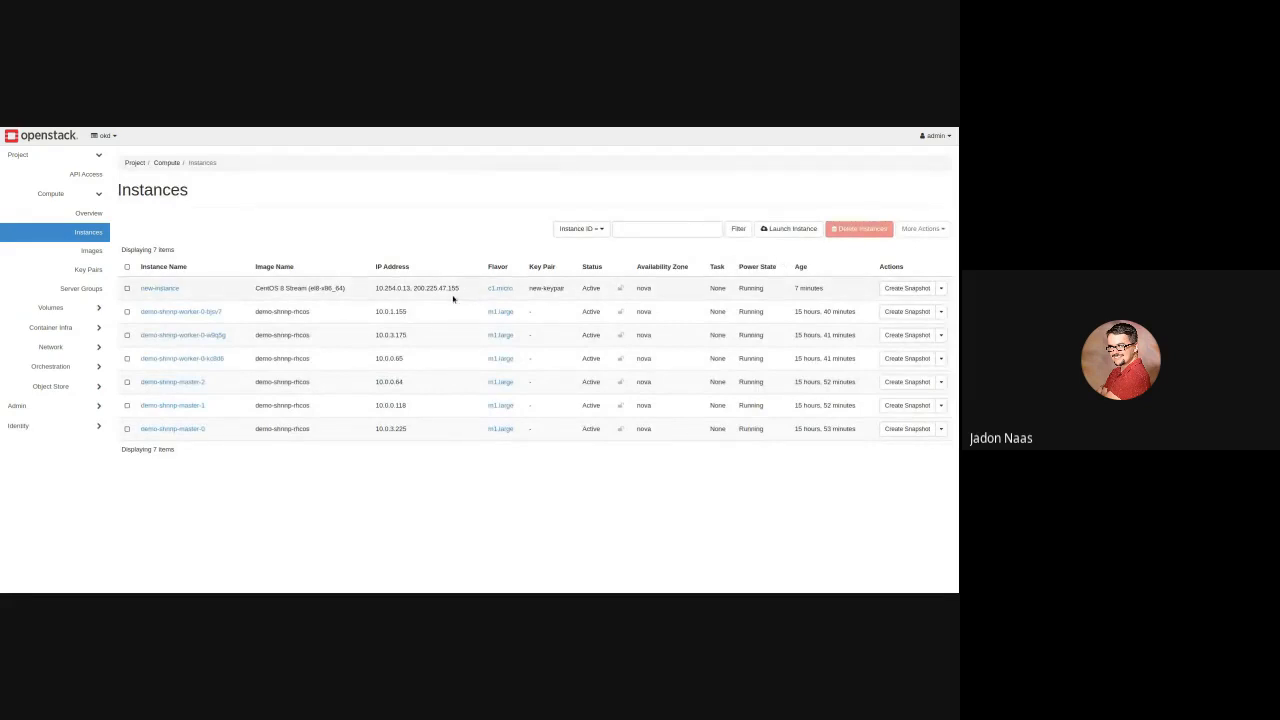
{"action": "left_click", "coordinate": [942, 289]}
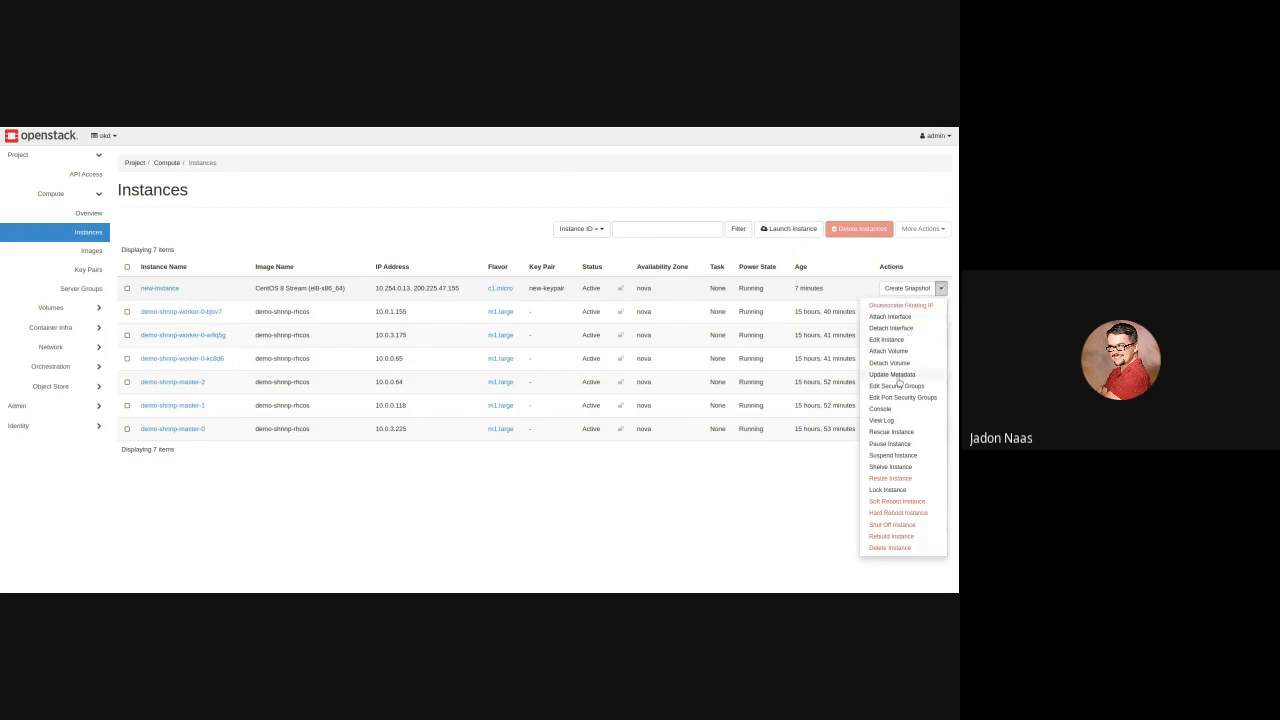
{"action": "left_click", "coordinate": [898, 388]}
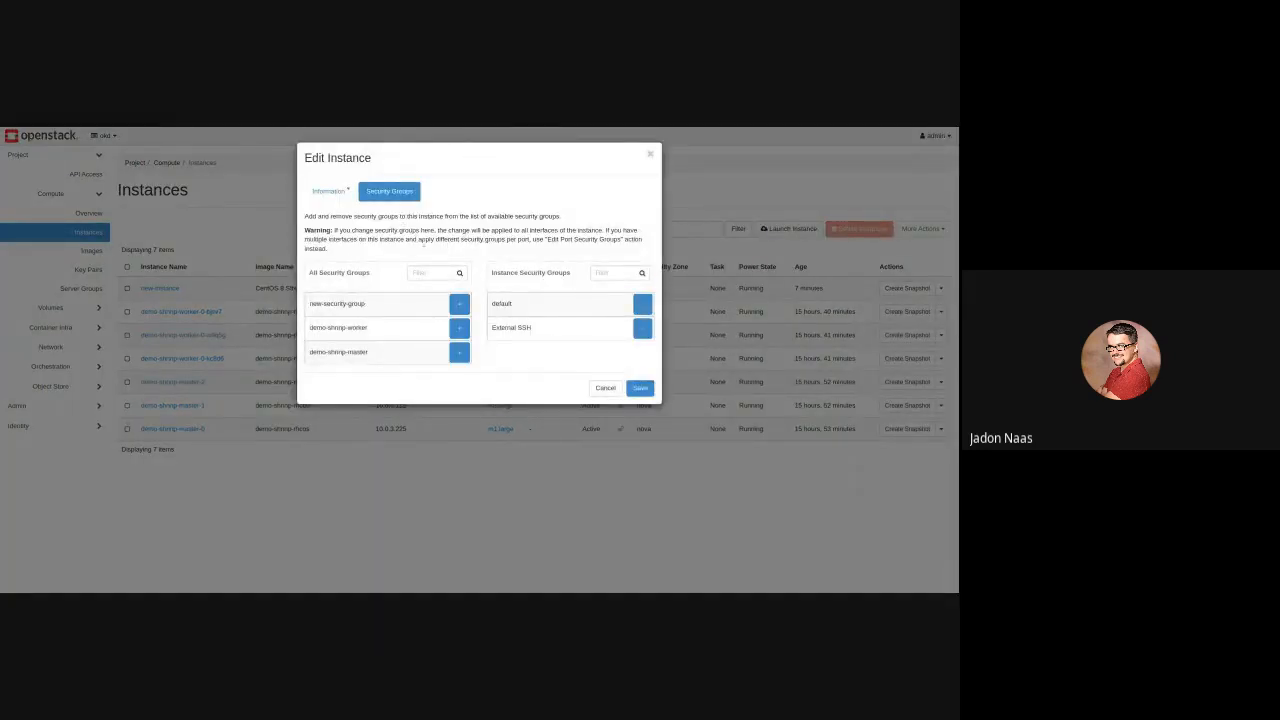
{"action": "left_click", "coordinate": [459, 303]}
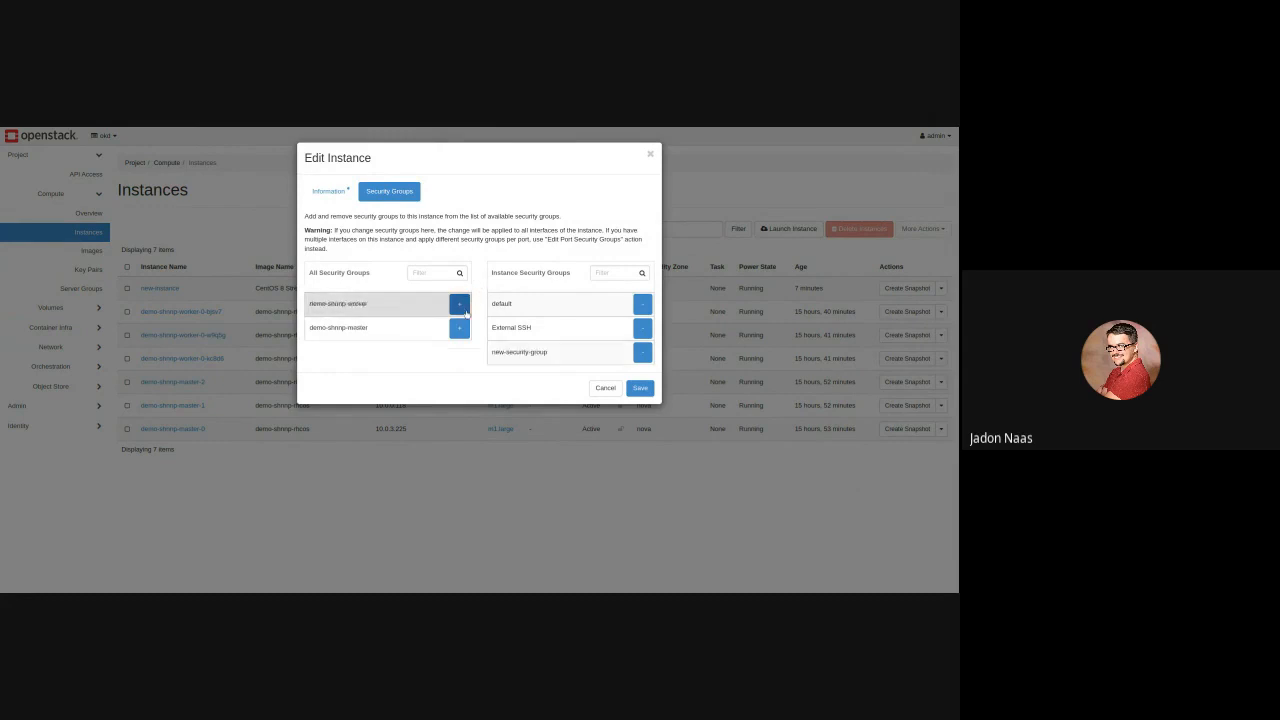
{"action": "left_click", "coordinate": [642, 327]}
{"action": "left_click", "coordinate": [641, 307]}
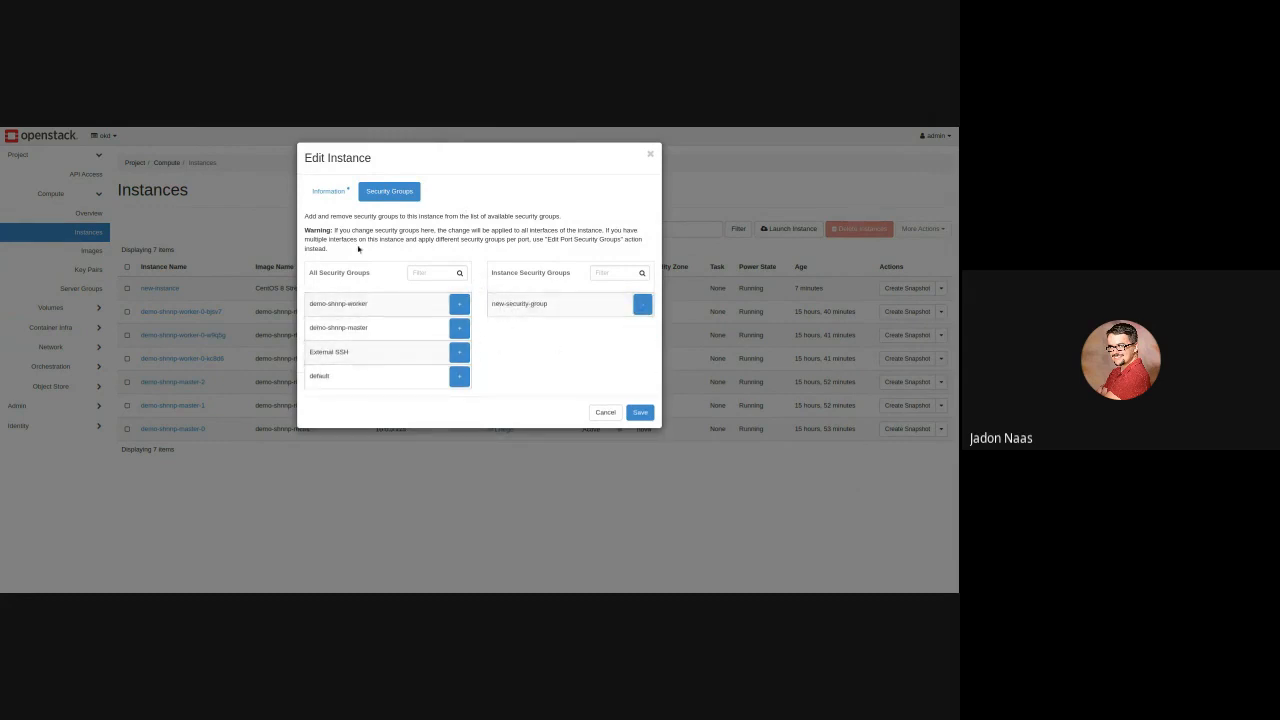
{"action": "left_click", "coordinate": [339, 195]}
{"action": "left_click", "coordinate": [389, 191]}
{"action": "left_click", "coordinate": [640, 412]}
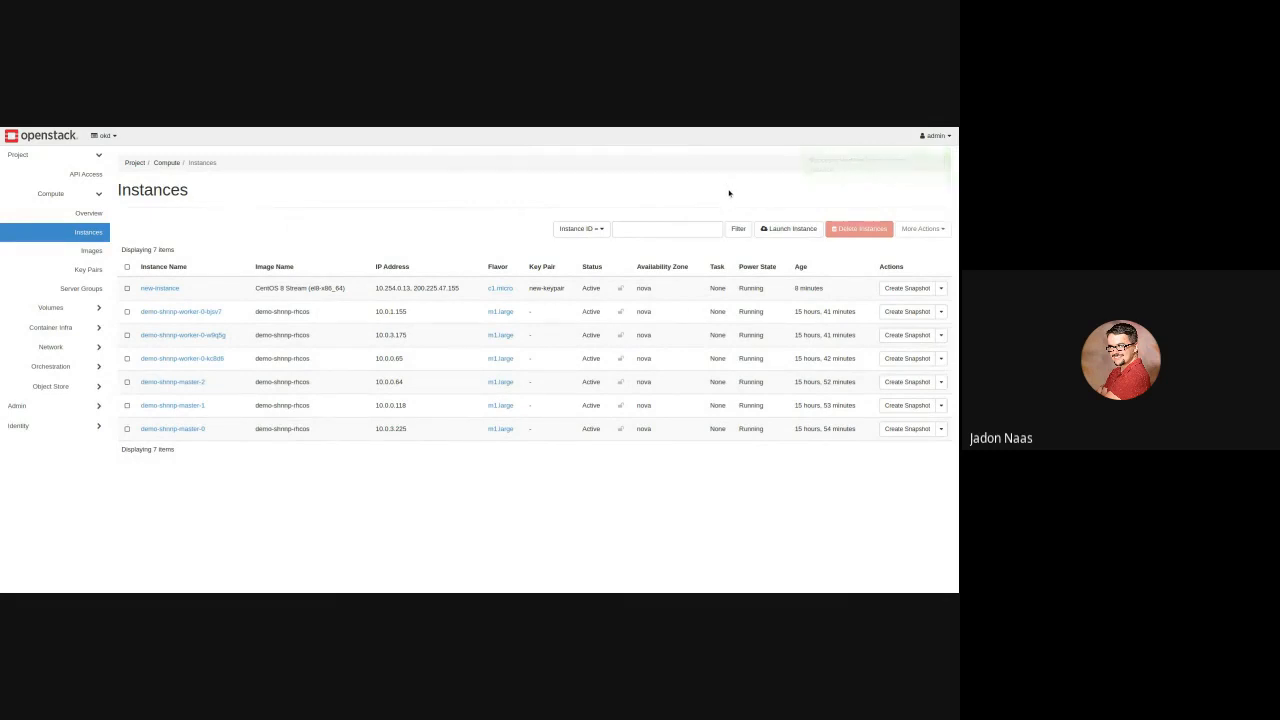
{"action": "left_click", "coordinate": [942, 288]}
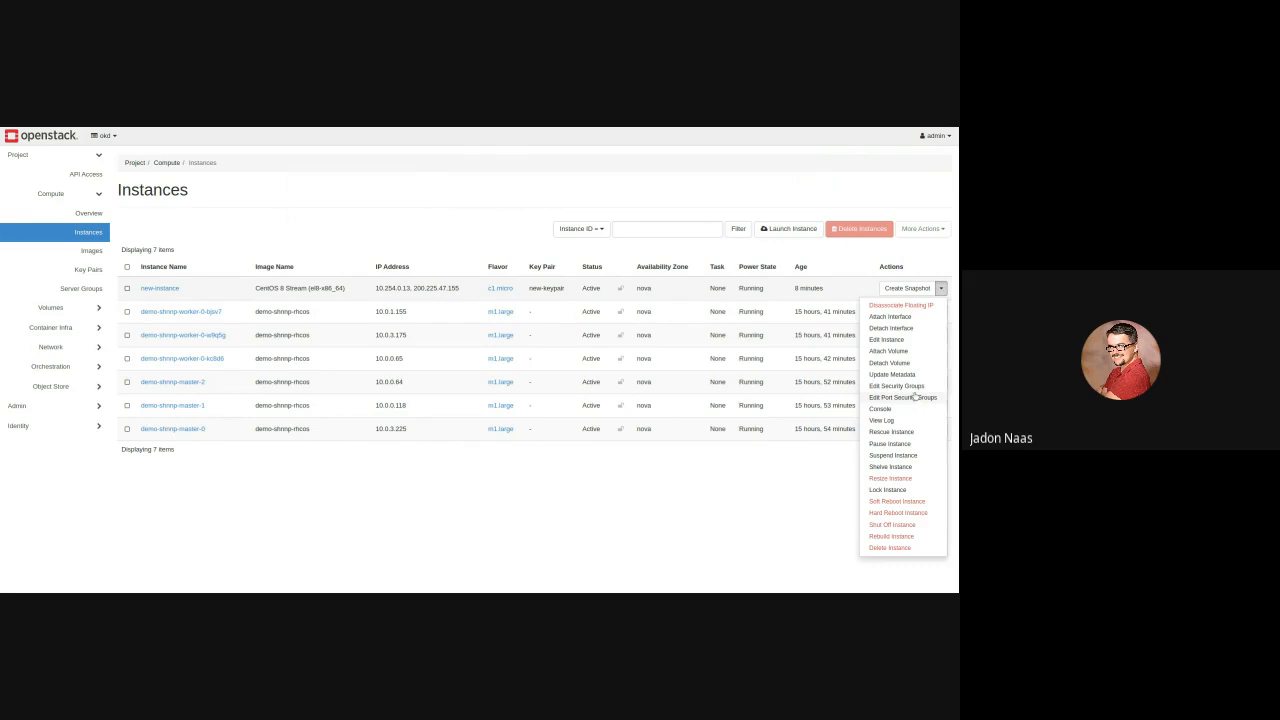
{"action": "left_click", "coordinate": [942, 289]}
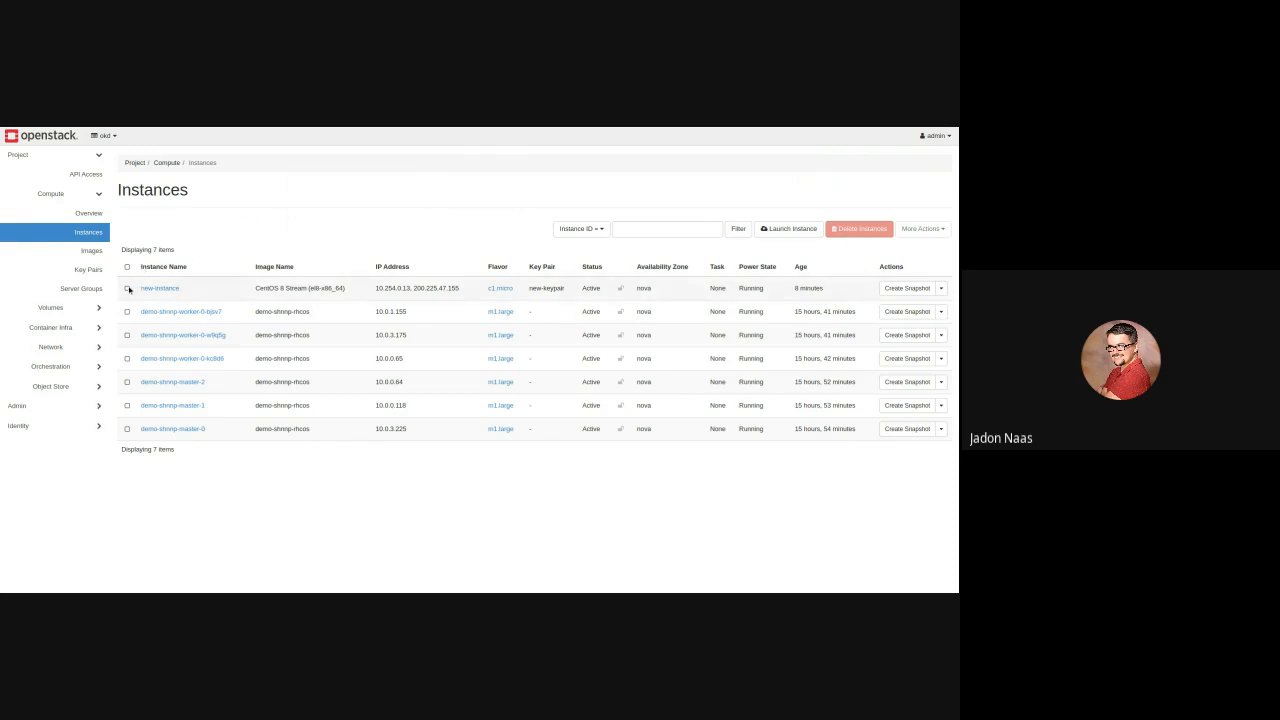
{"action": "left_click", "coordinate": [940, 288]}
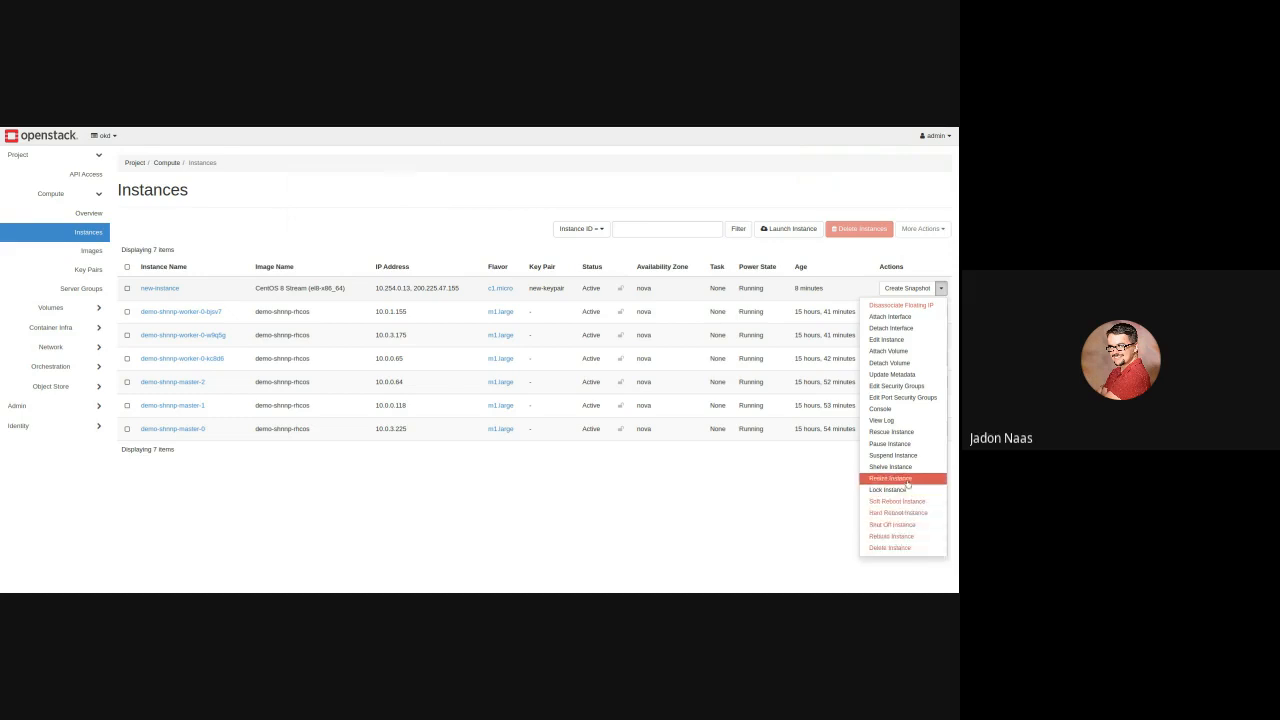
{"action": "left_click", "coordinate": [943, 289]}
Delete new-instance from the instance list and confirm the deletion
{"action": "left_click", "coordinate": [127, 288]}
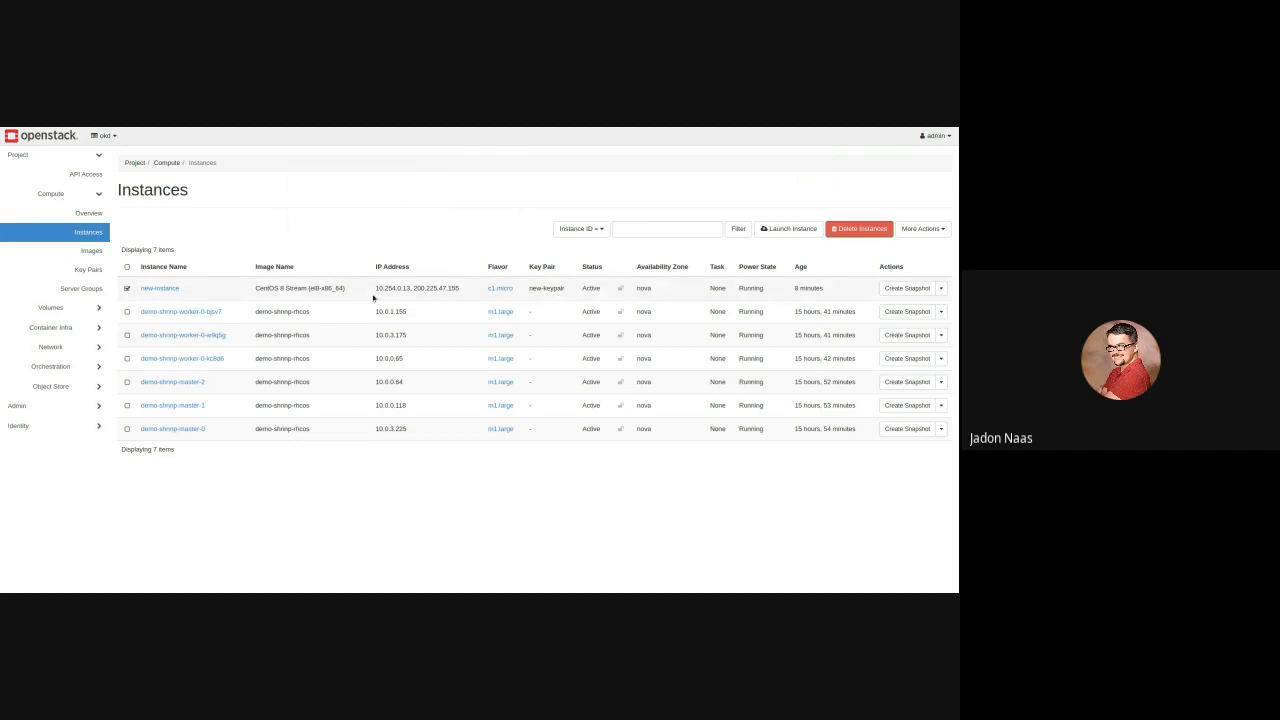
{"action": "left_click", "coordinate": [859, 229]}
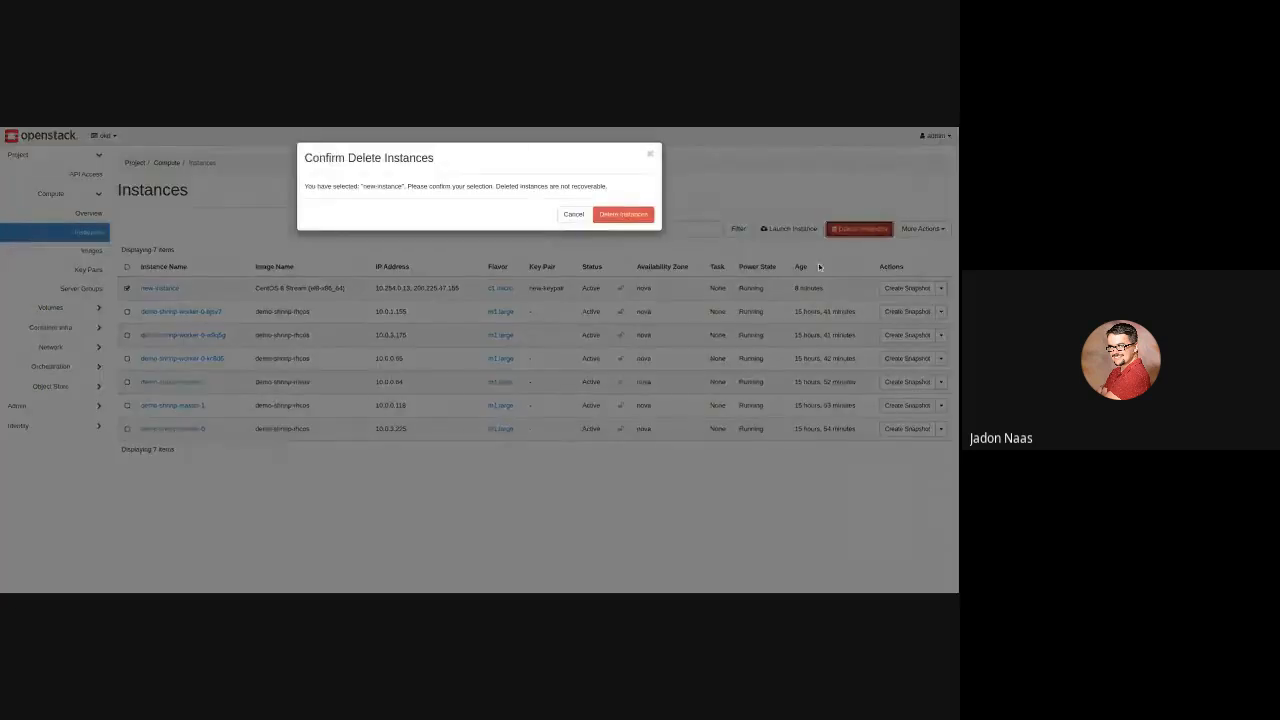
{"action": "left_click", "coordinate": [623, 214]}
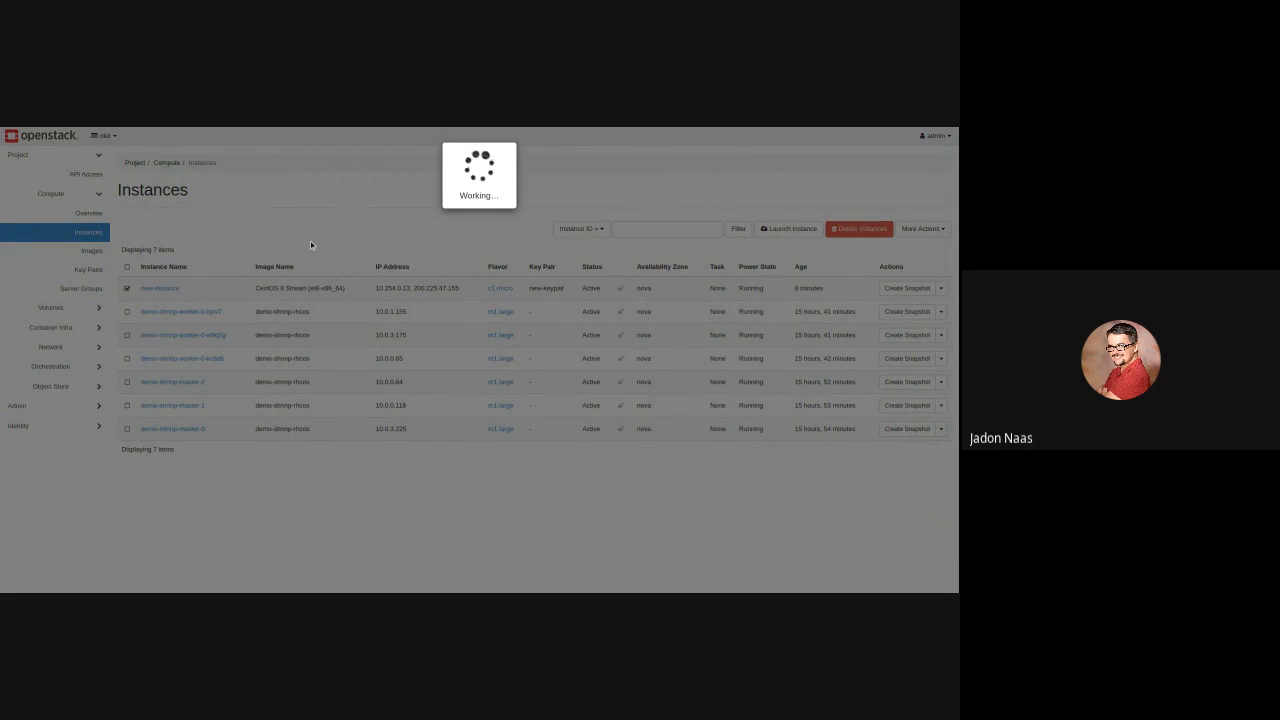